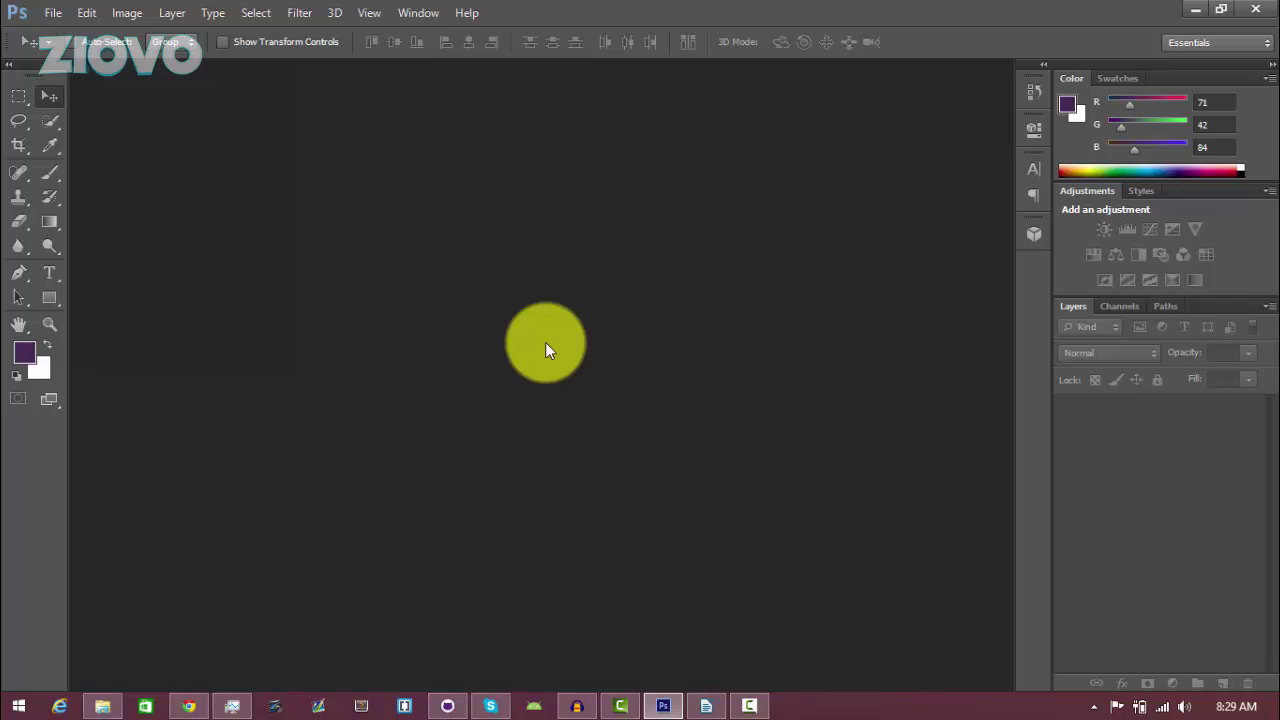
# Step: Create a new 1280 × 720 px document with a transparent background
pyautogui.click(58, 12)
pyautogui.click(58, 28)
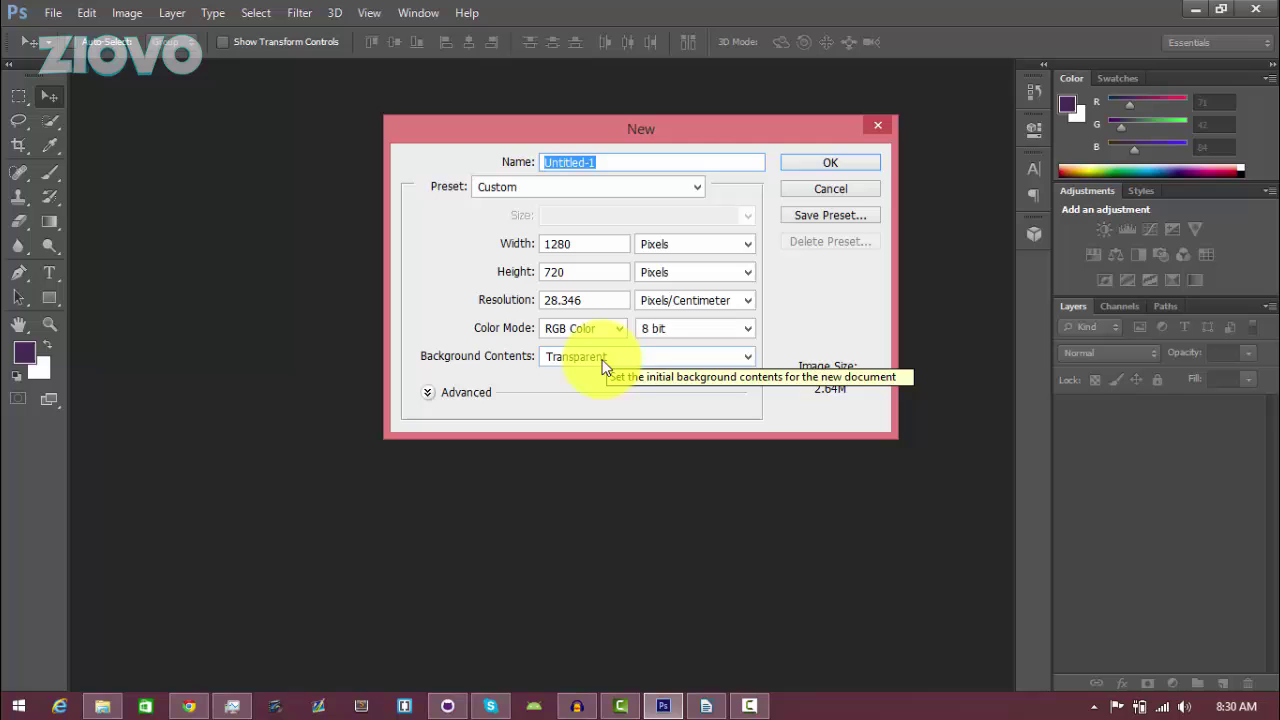
pyautogui.click(823, 163)
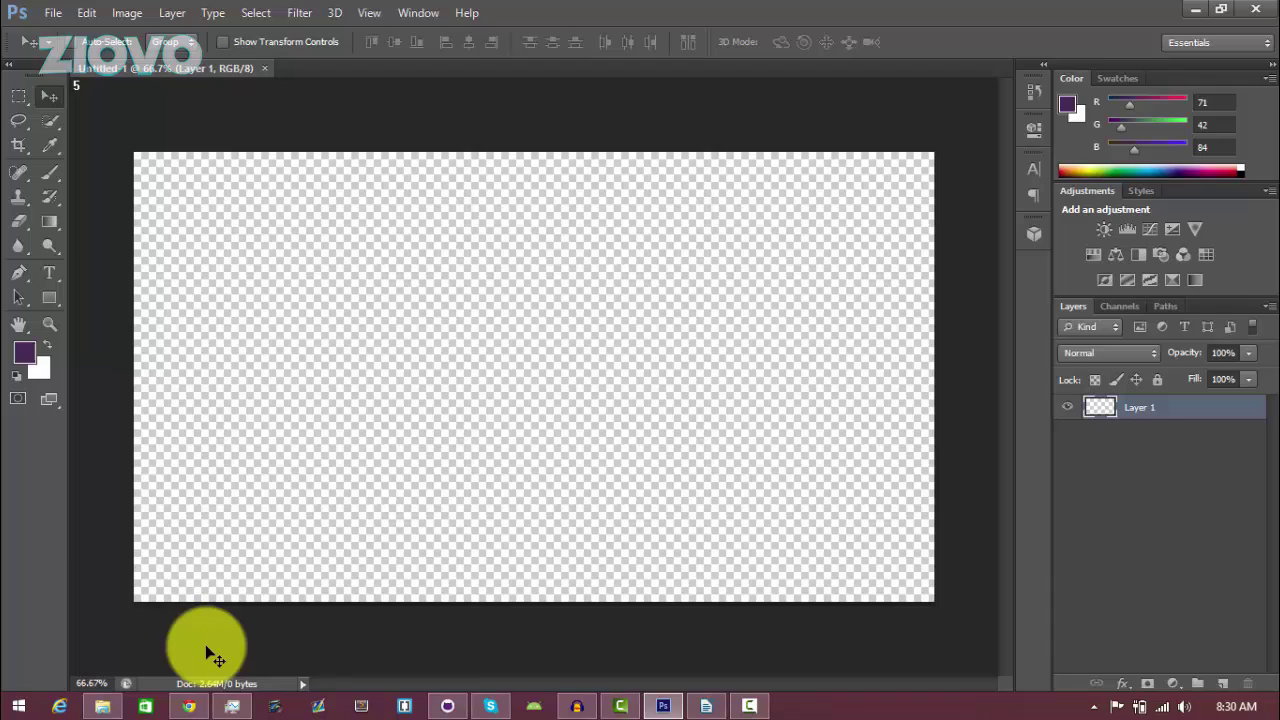
# Step: Bring Chrome forward and look through the blue background image results
pyautogui.click(190, 708)
pyautogui.click(622, 11)
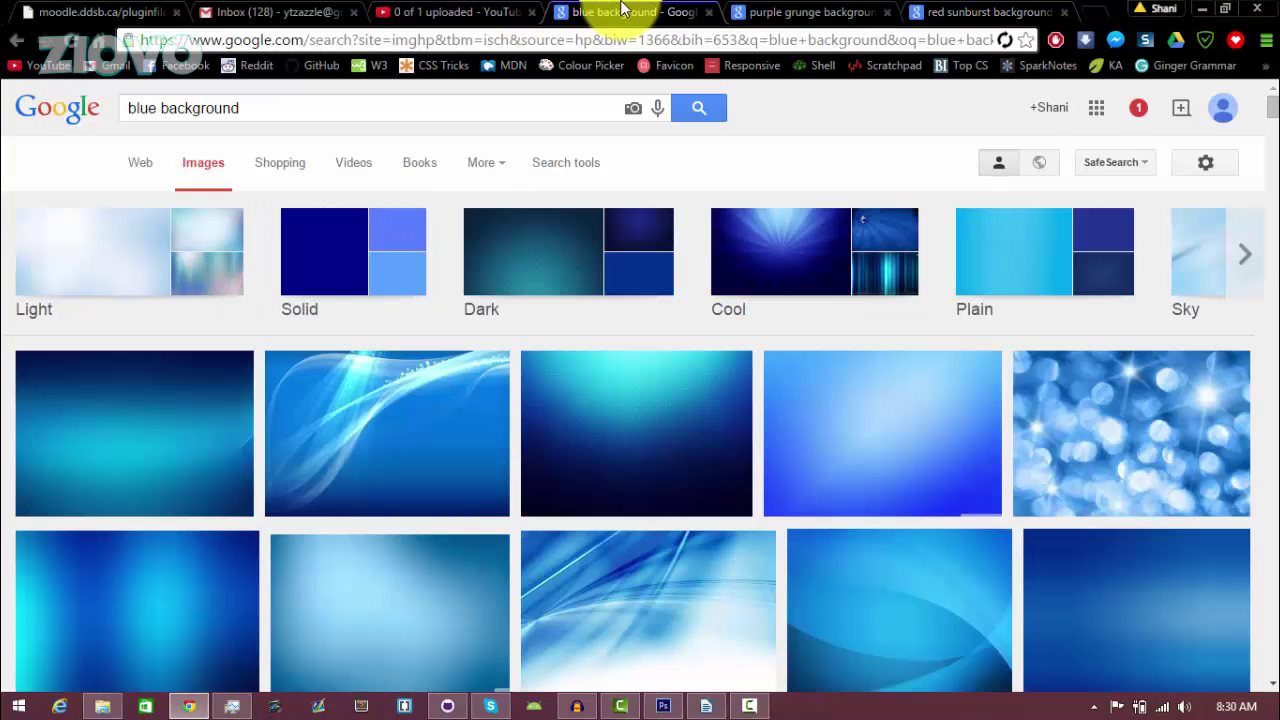
pyautogui.scroll(-1, 770, 519)
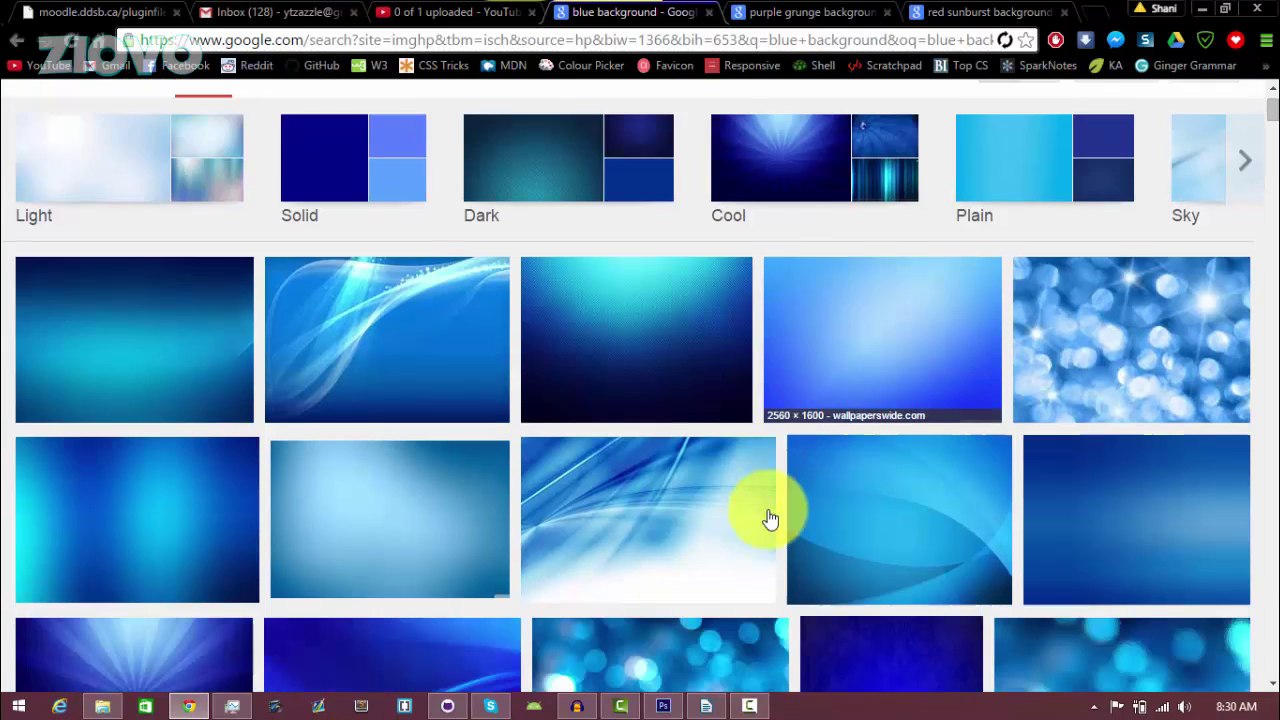
pyautogui.scroll(-3, 600, 400)
pyautogui.scroll(4, 540, 280)
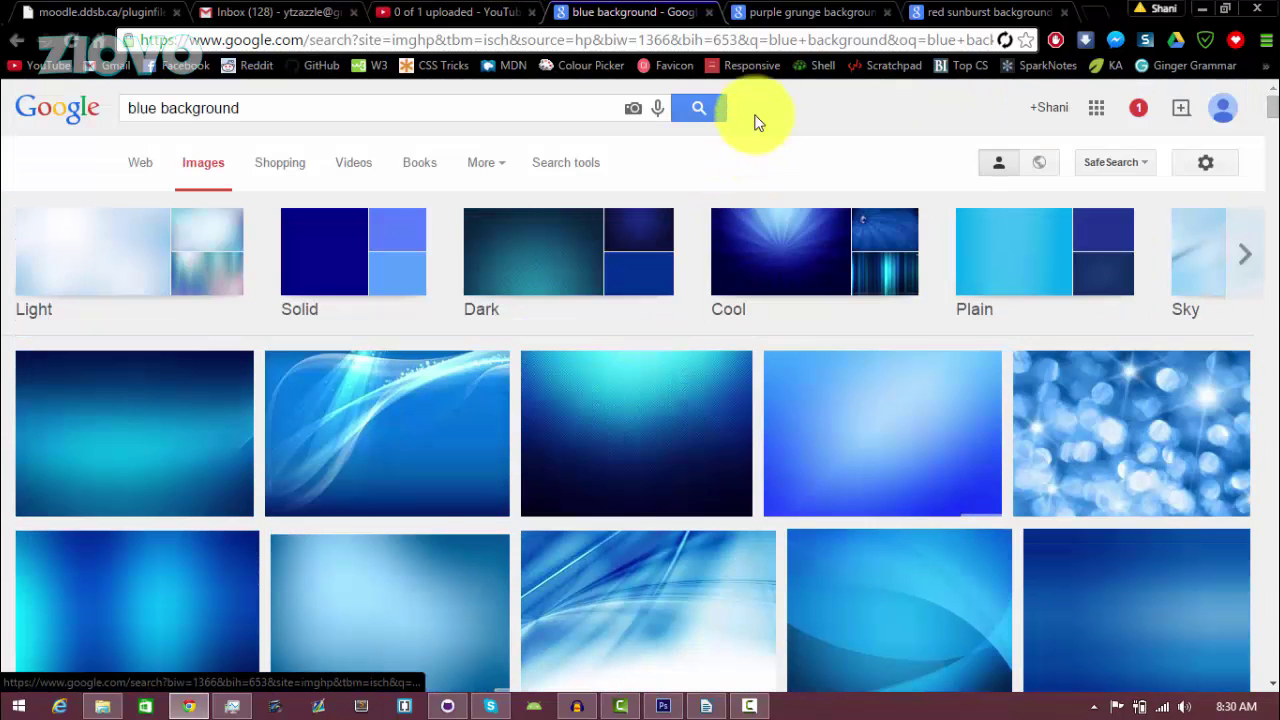
# Step: Compare the purple grunge and red sunburst results, settling back on purple grunge
pyautogui.click(829, 12)
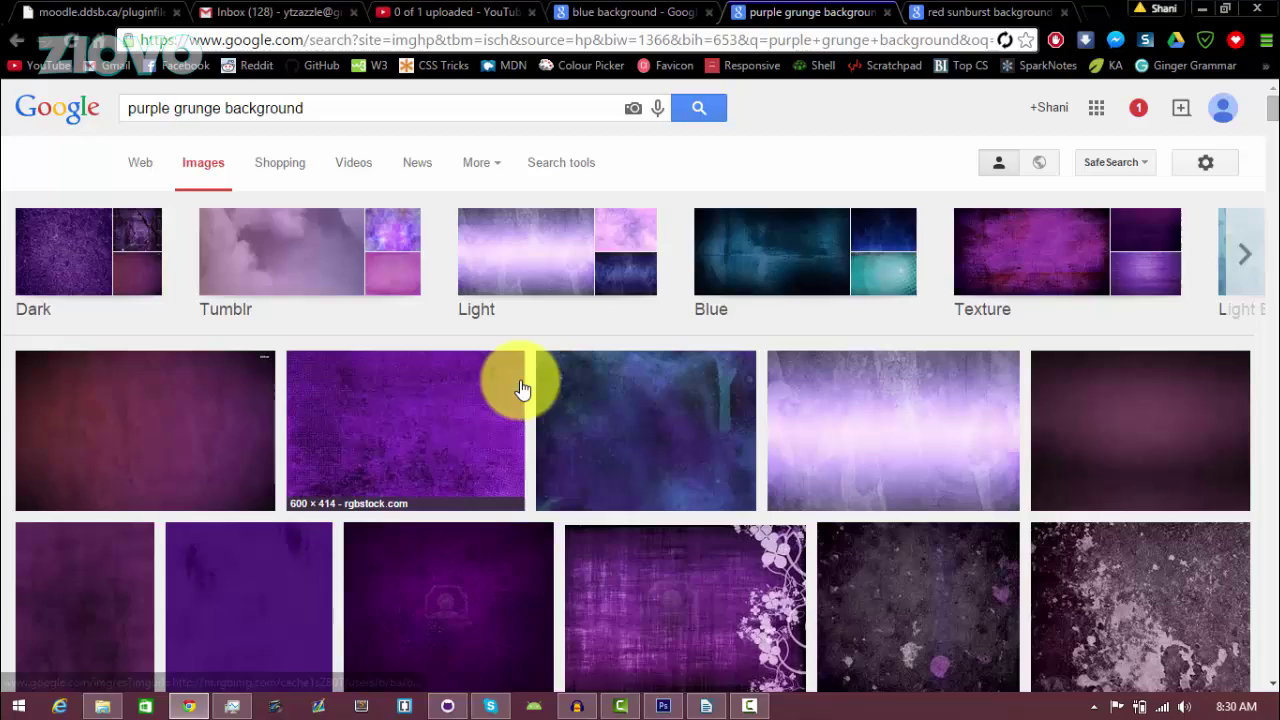
pyautogui.scroll(-3, 530, 370)
pyautogui.scroll(-2, 1000, 315)
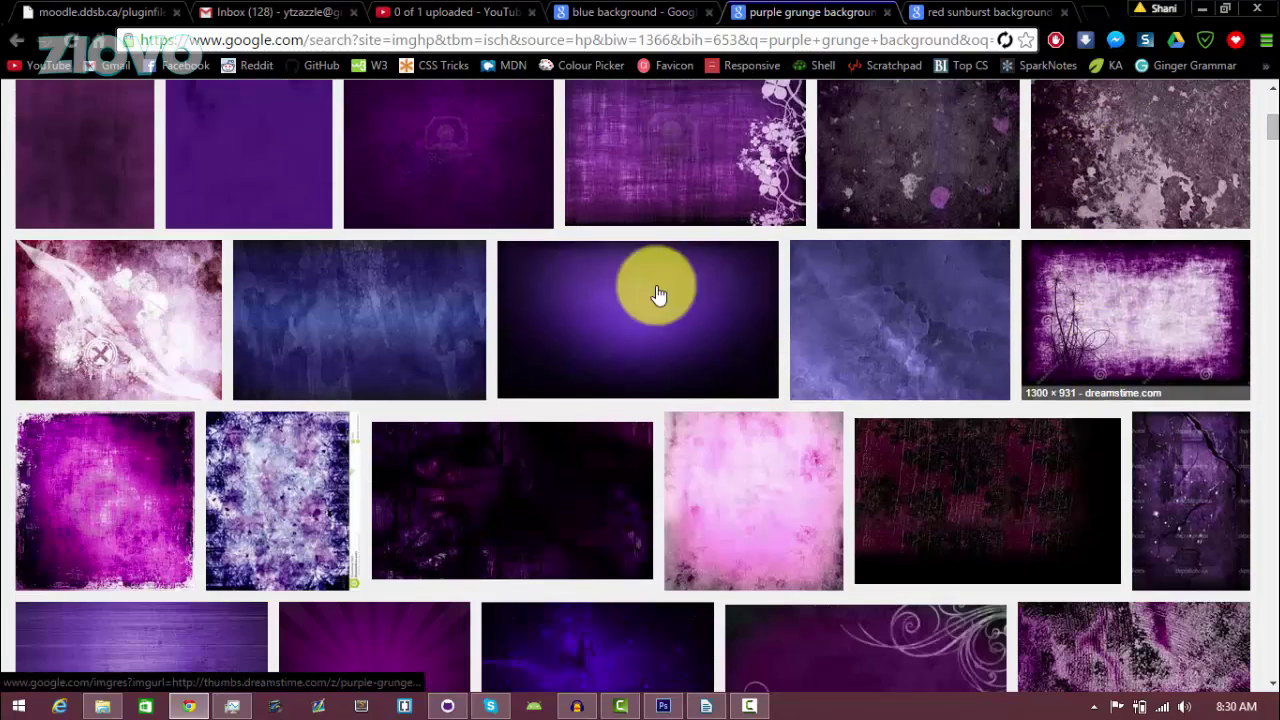
pyautogui.scroll(5, 658, 295)
pyautogui.click(980, 10)
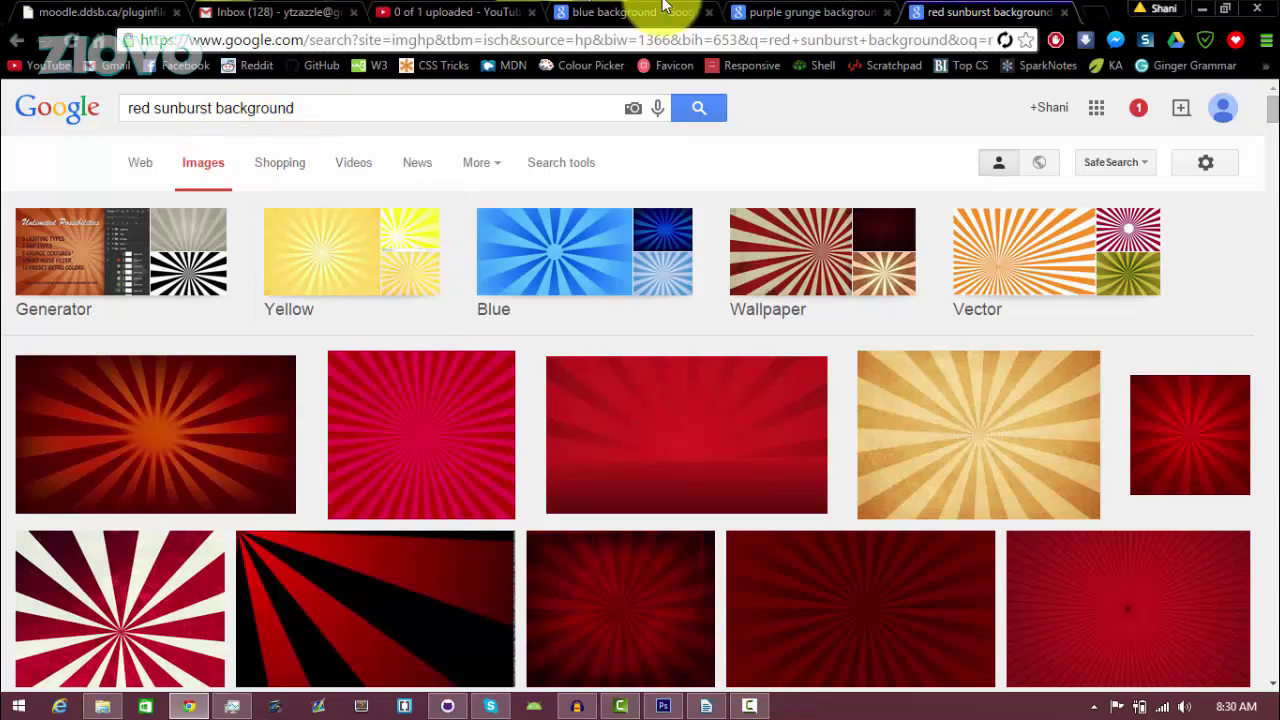
pyautogui.scroll(-3, 851, 403)
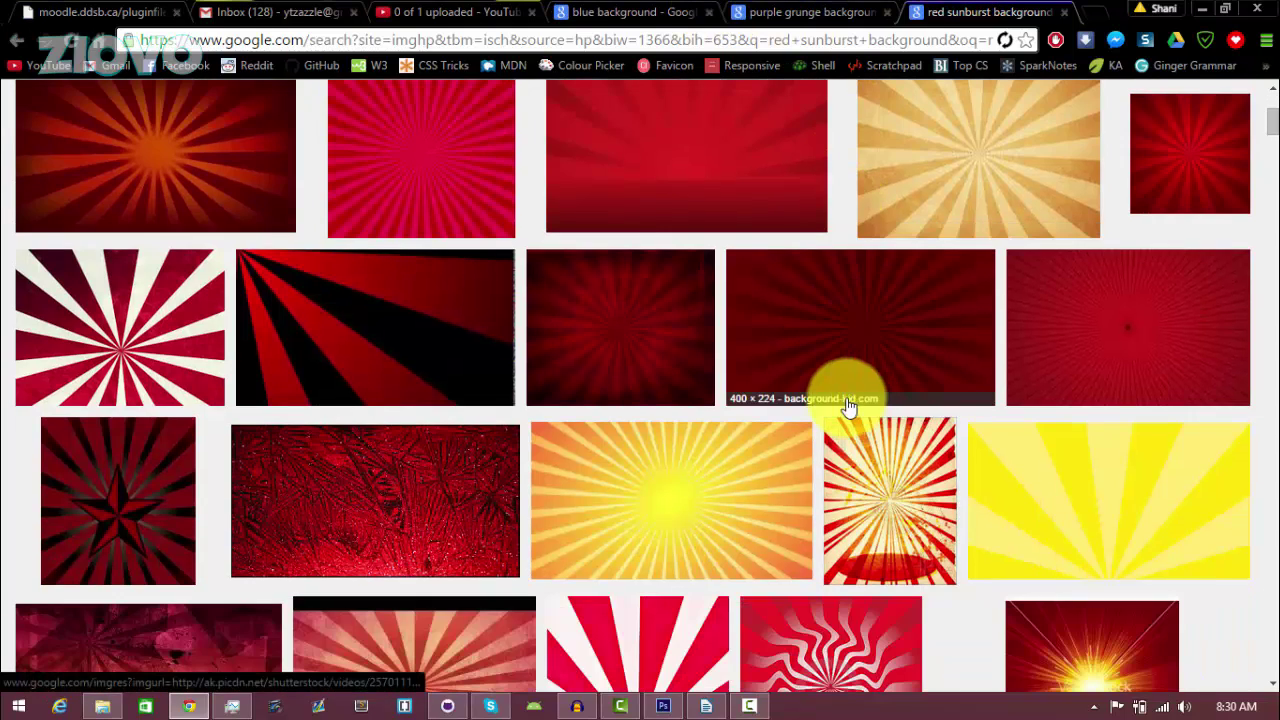
pyautogui.click(864, 12)
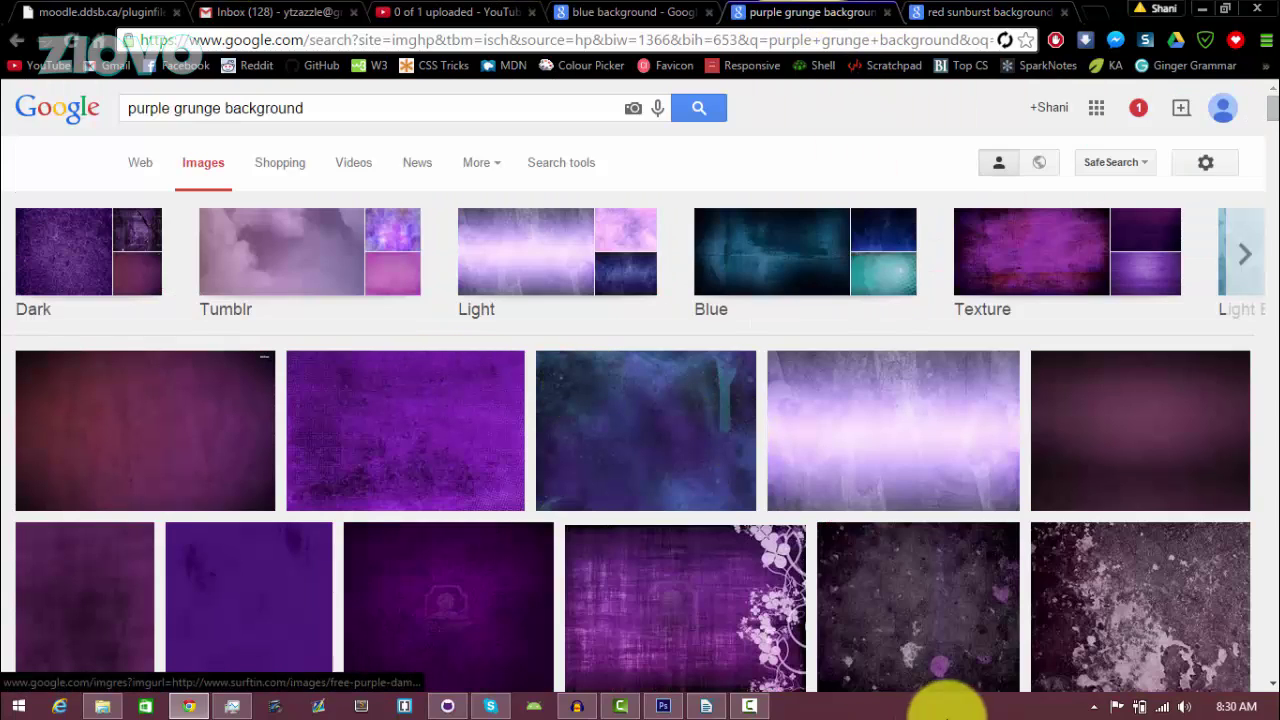
# Step: Open the full-size dark purple wallpaper and save it as grungepurple in Downloads
pyautogui.click(697, 444)
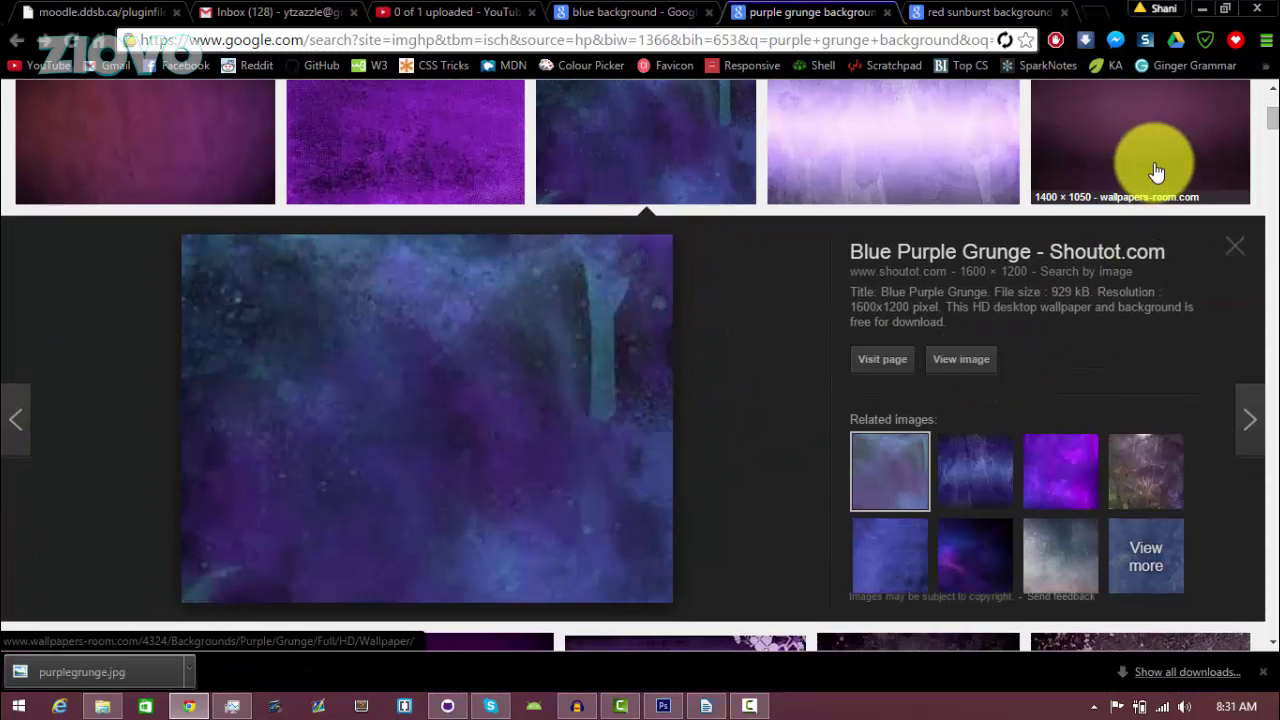
pyautogui.click(1146, 183)
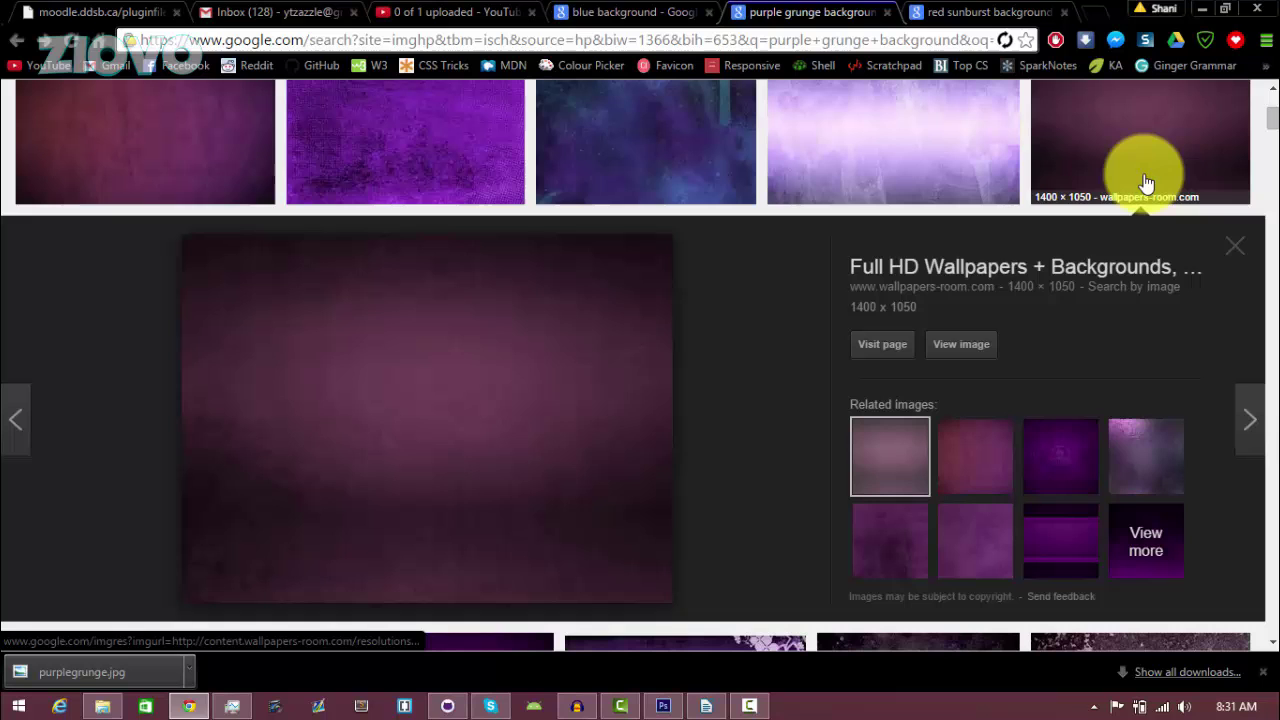
pyautogui.click(975, 345)
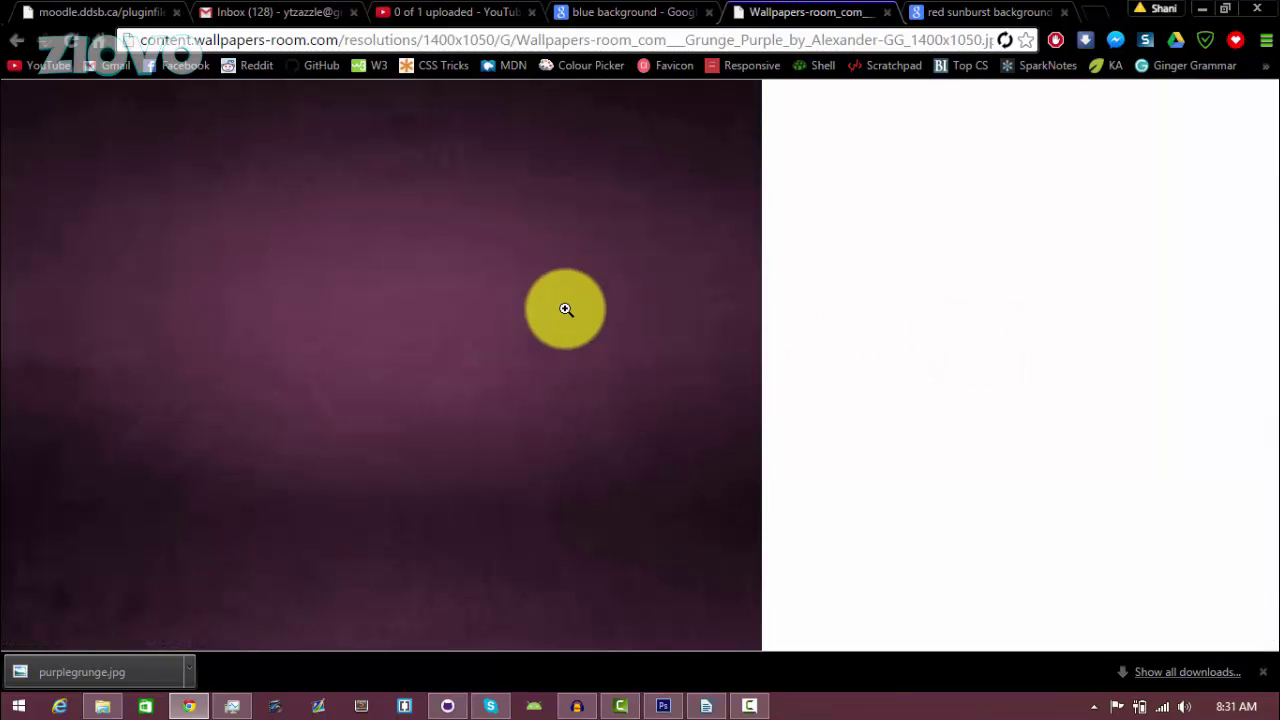
pyautogui.rightClick(565, 309)
pyautogui.click(588, 316)
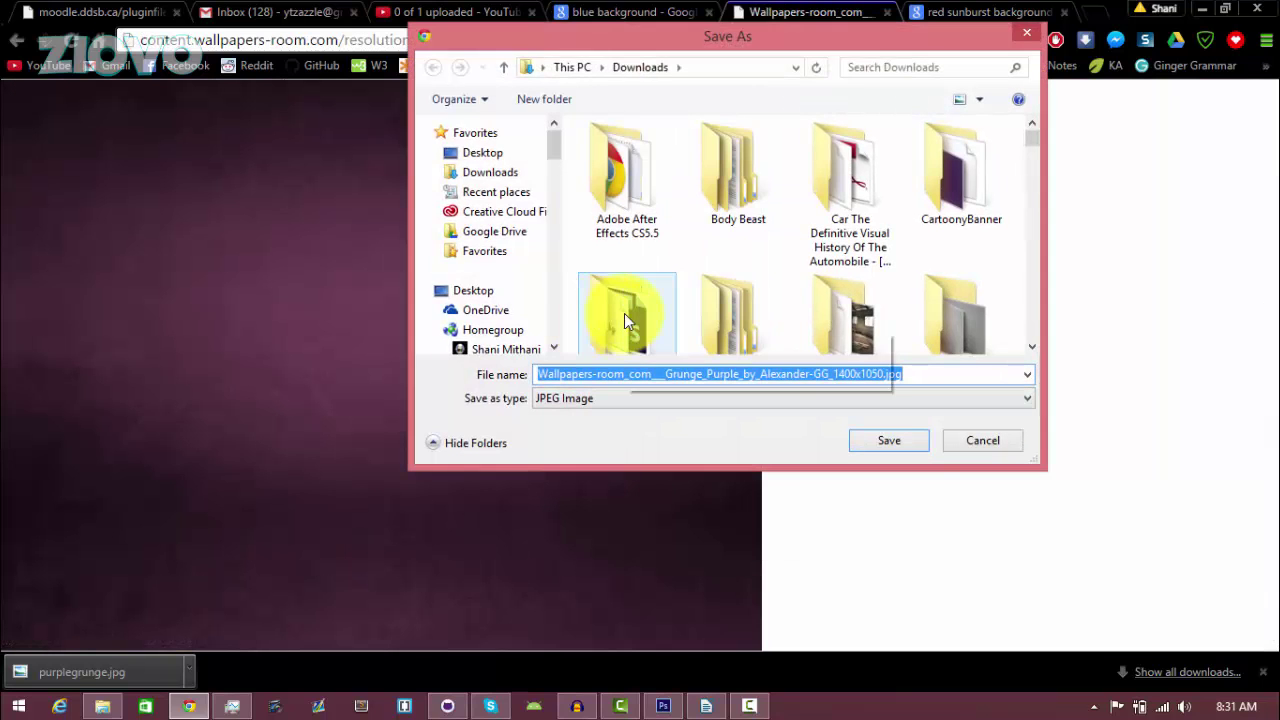
pyautogui.write('grunge')
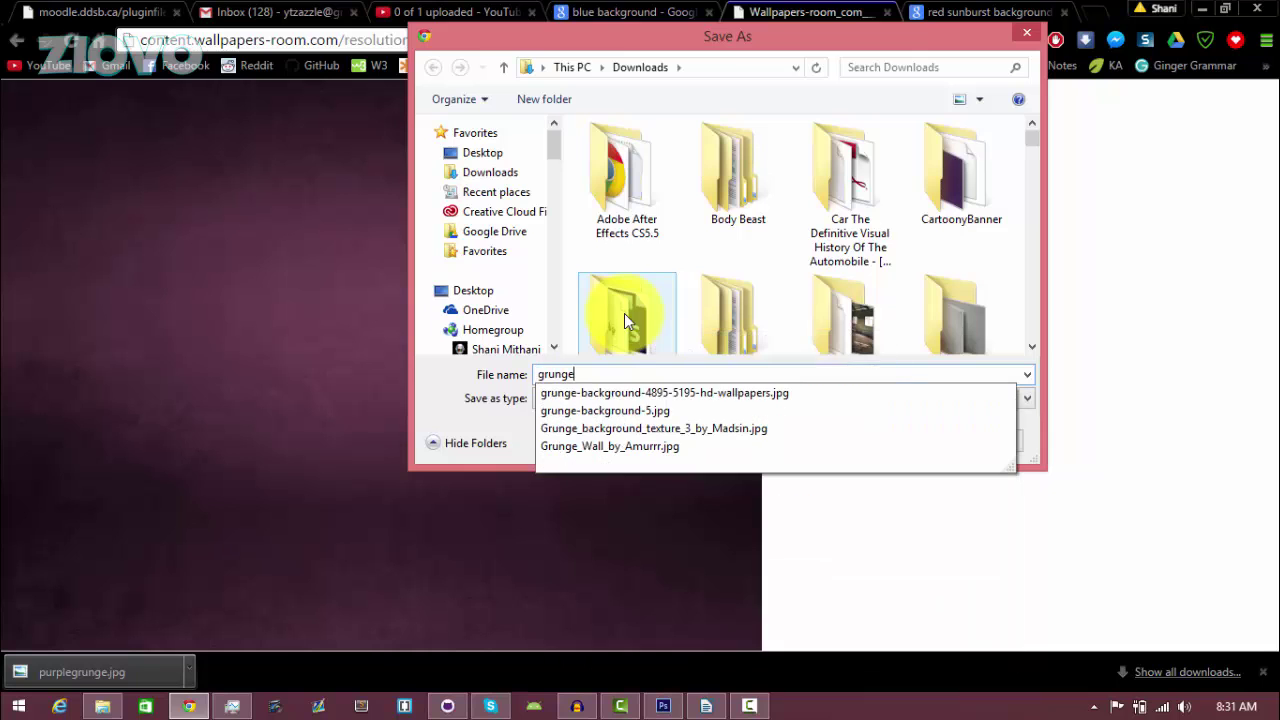
pyautogui.write('purple')
pyautogui.press('Return')
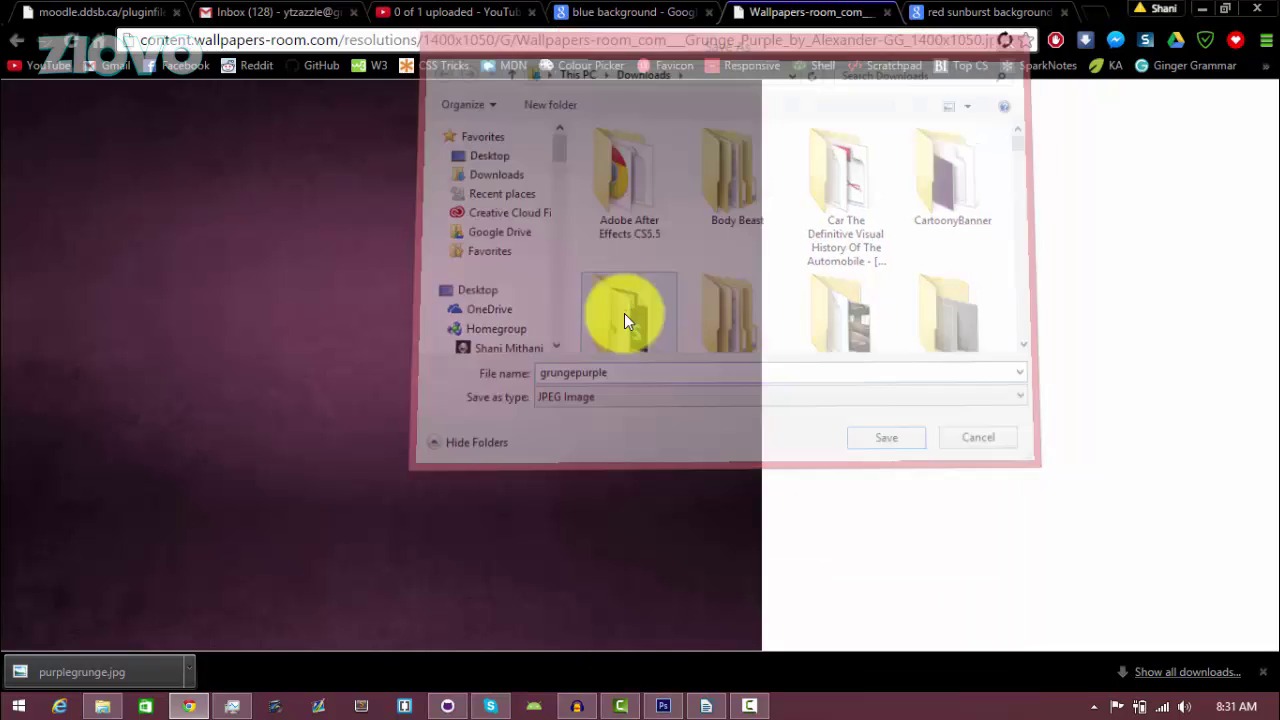
# Step: Back in Photoshop, place grungepurple.jpg into the Untitled-1 document
pyautogui.click(663, 706)
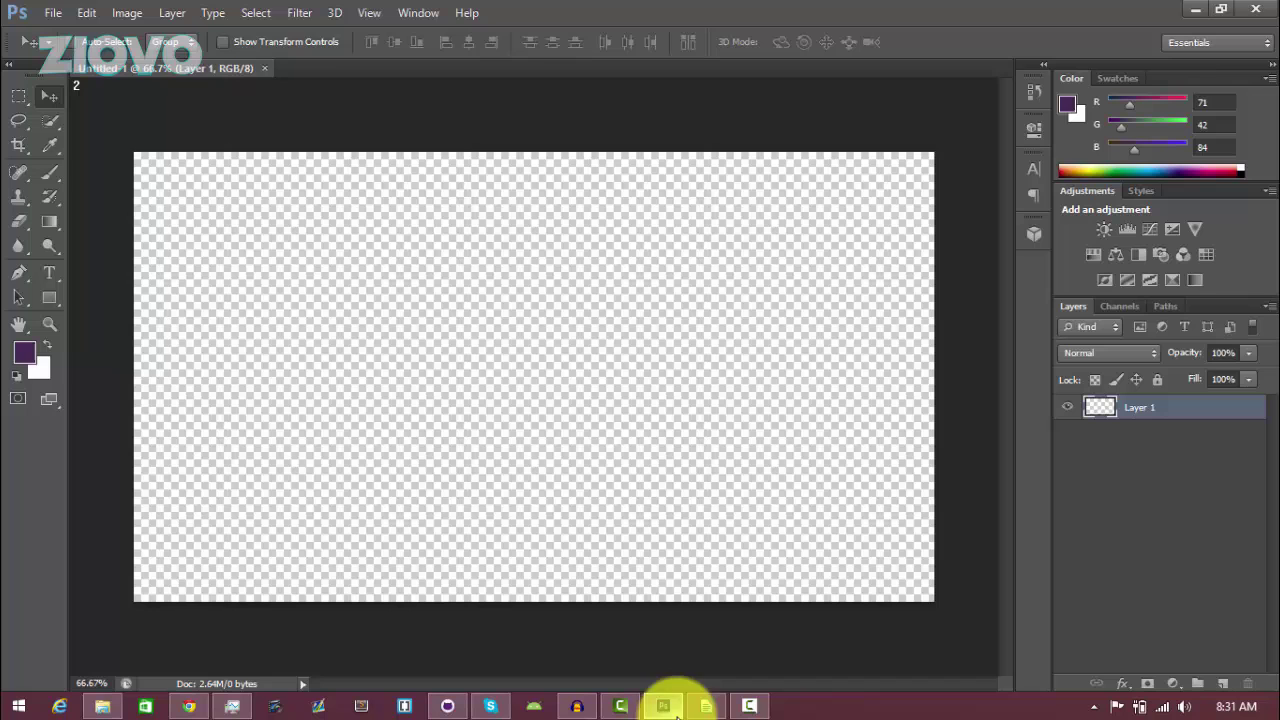
pyautogui.click(46, 12)
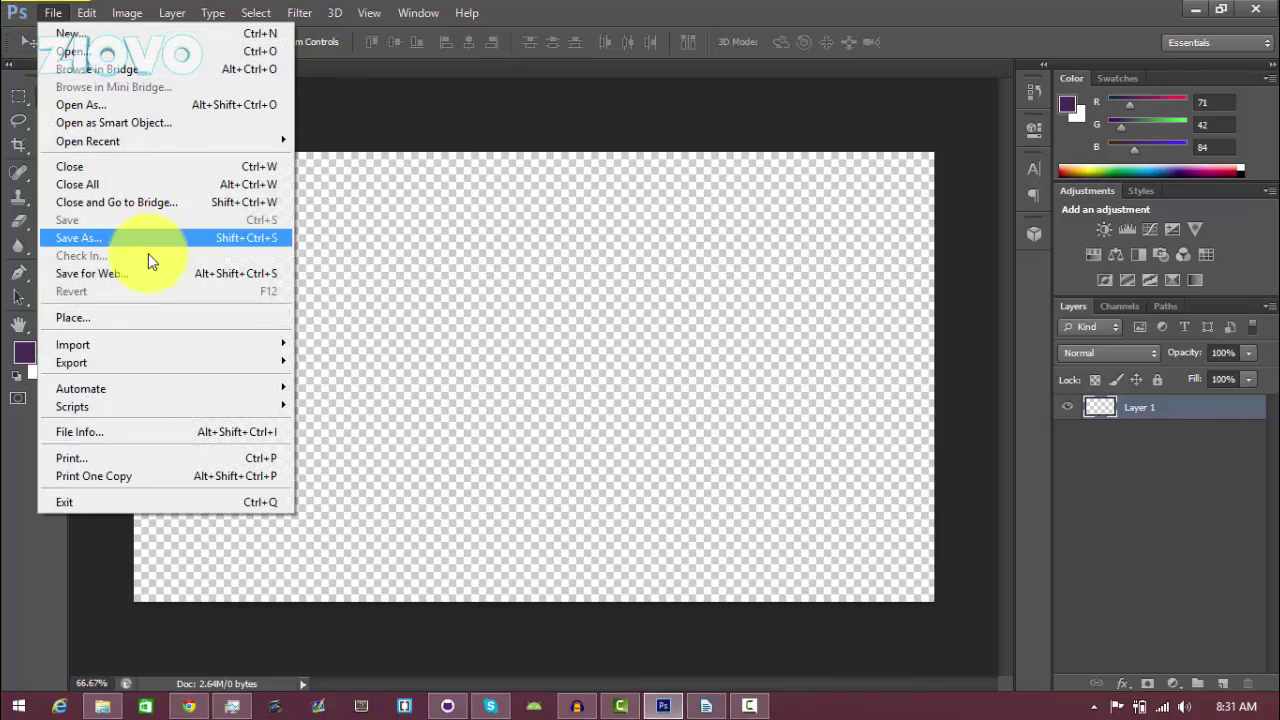
pyautogui.click(147, 314)
pyautogui.write('grun')
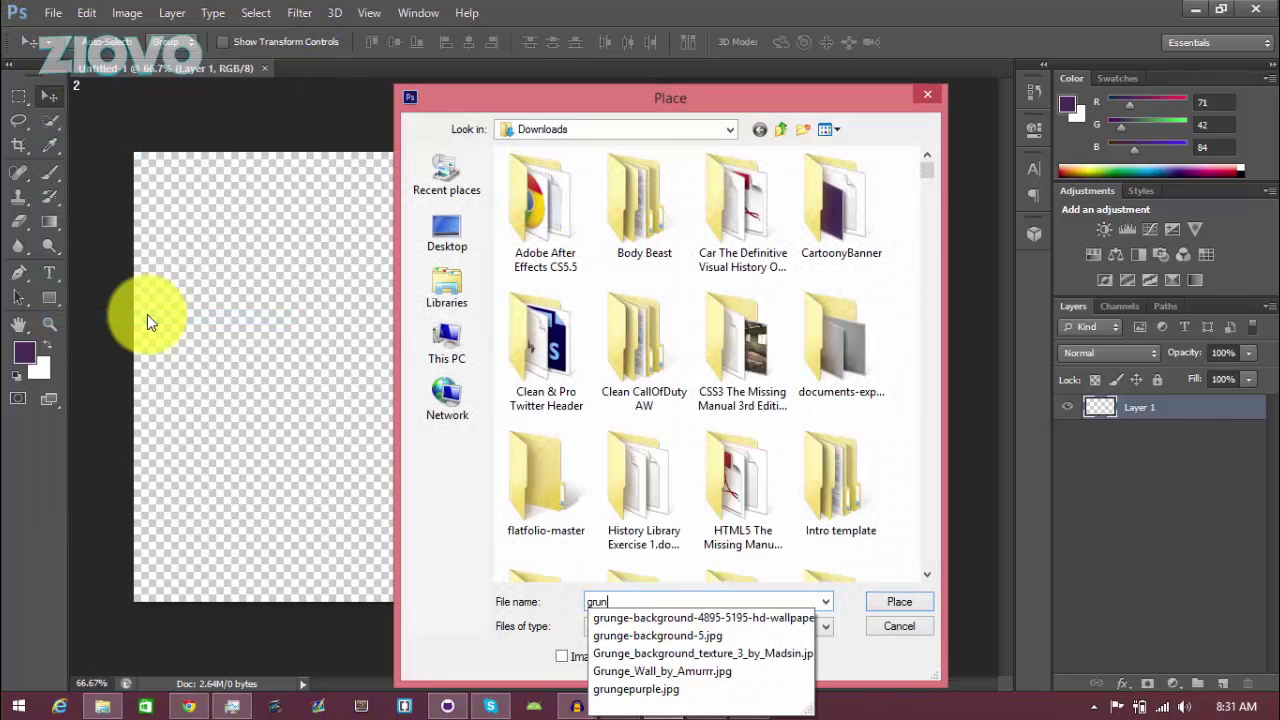
pyautogui.press('Up')
pyautogui.press('Return')
pyautogui.press('Return')
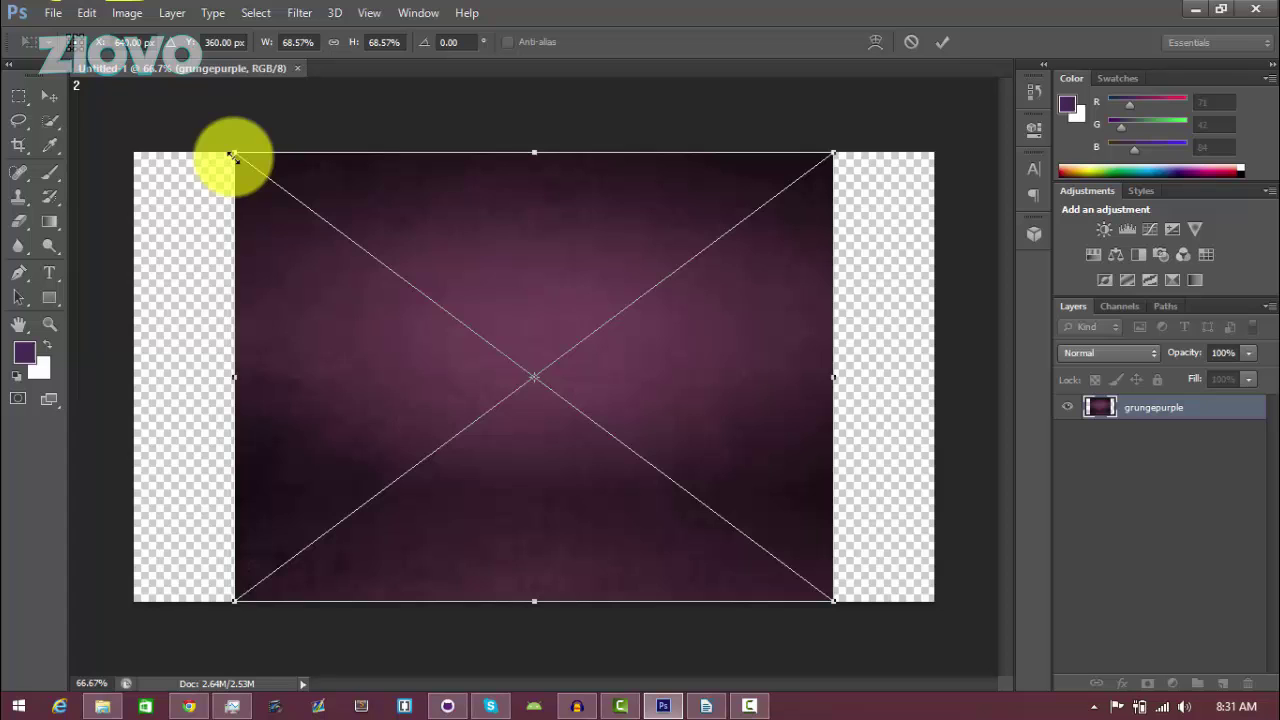
# Step: Stretch the placed wallpaper to cover the whole canvas and commit the transform
pyautogui.moveTo(234, 153); pyautogui.dragTo(126, 79)
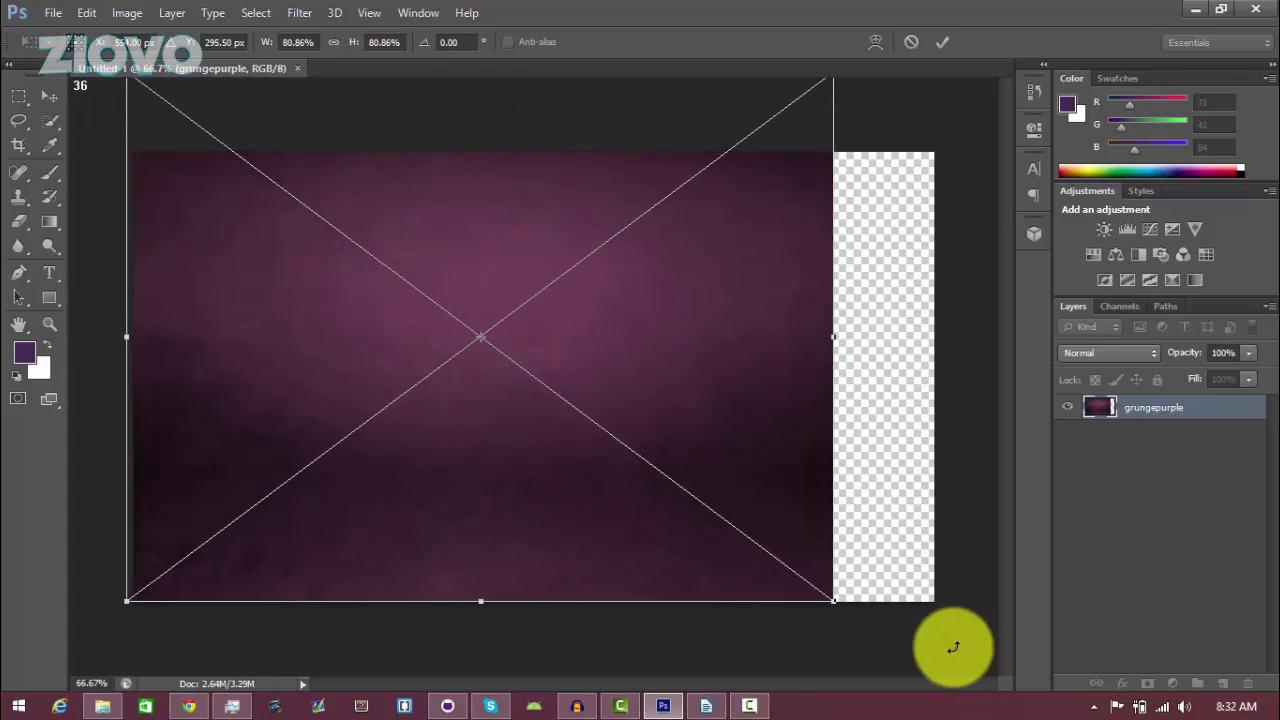
pyautogui.moveTo(833, 601); pyautogui.dragTo(967, 637)
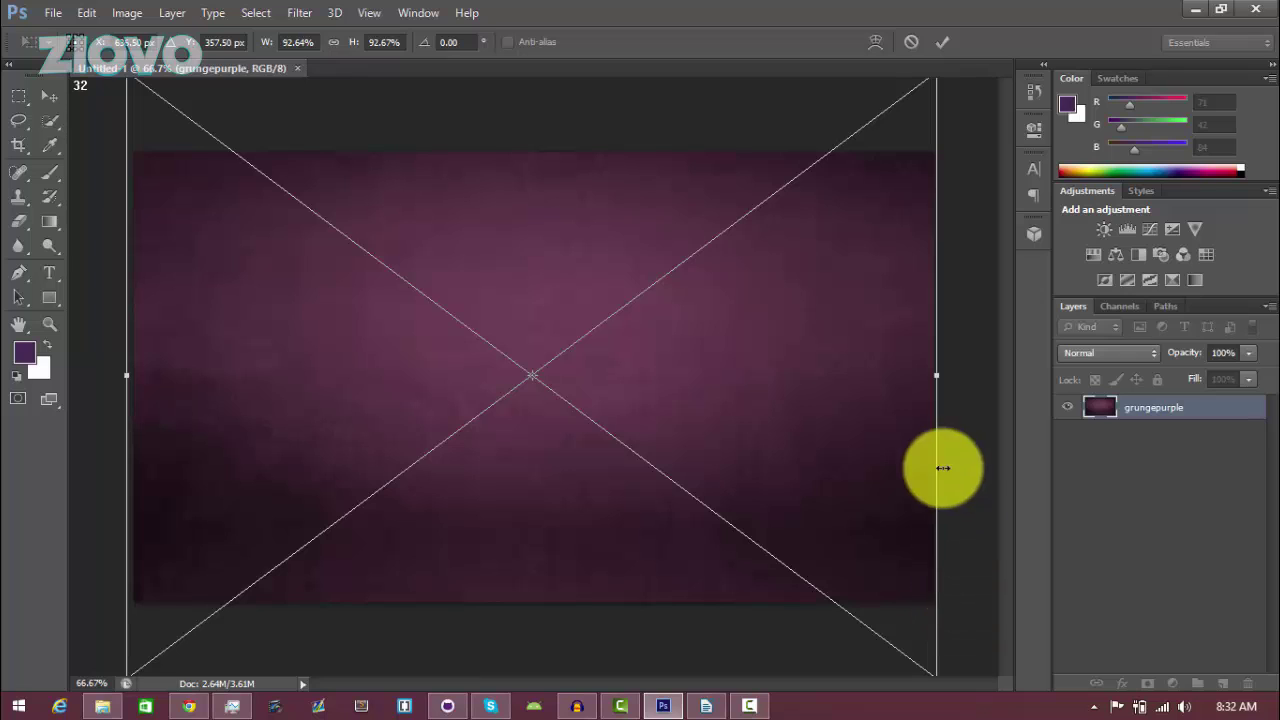
pyautogui.click(939, 50)
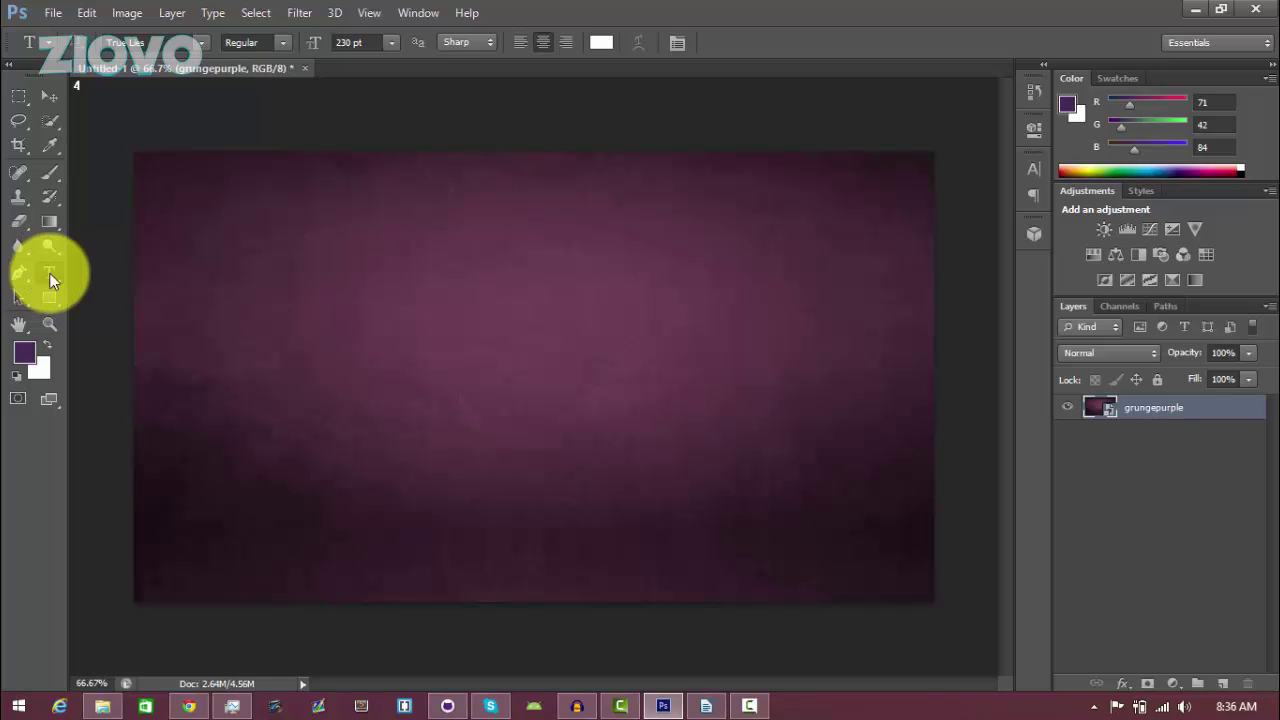
# Step: Type GENERIC at 270 pt on the left of the canvas and drag it into place
pyautogui.click(257, 377)
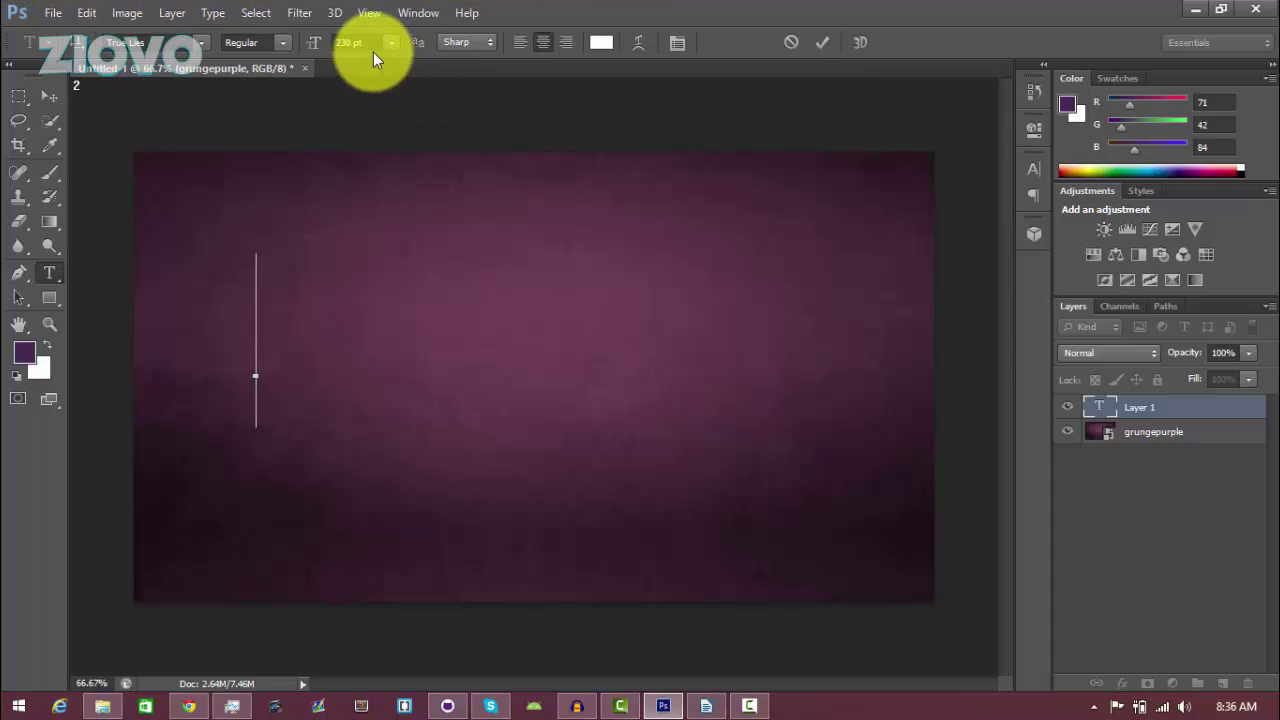
pyautogui.write('GE')
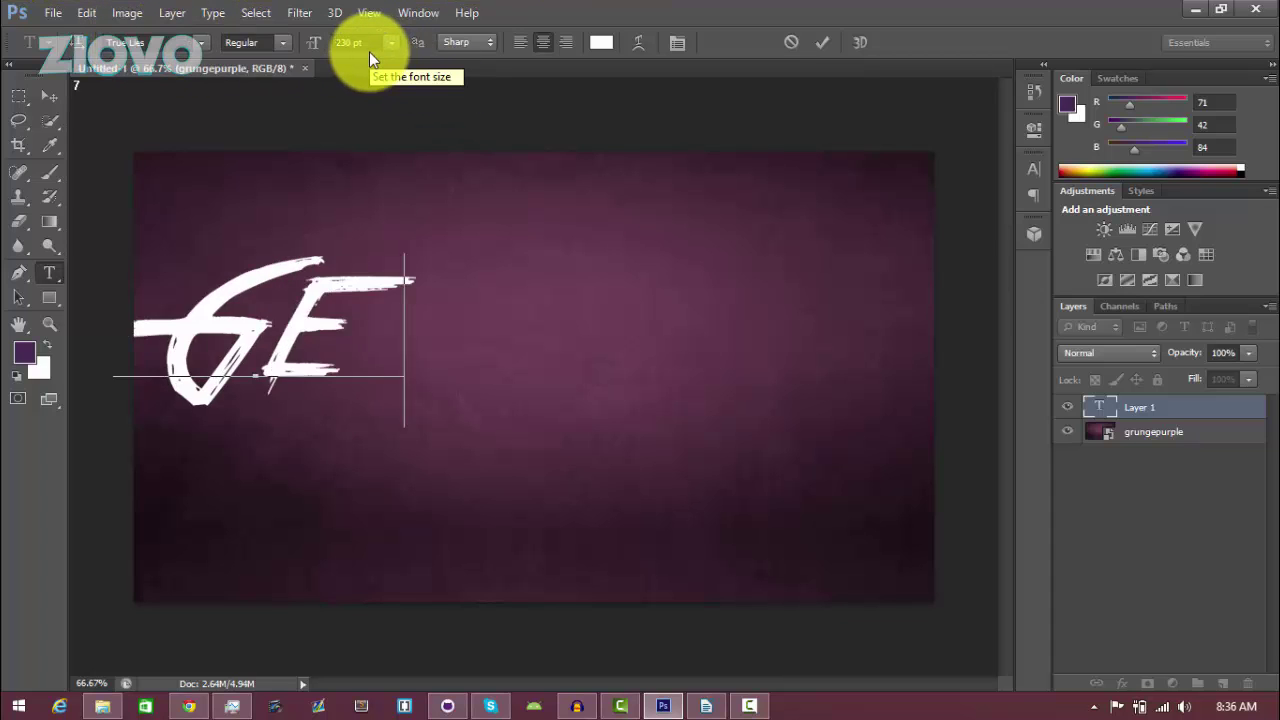
pyautogui.write('NERIC')
pyautogui.hotkey('ctrl', 'a')
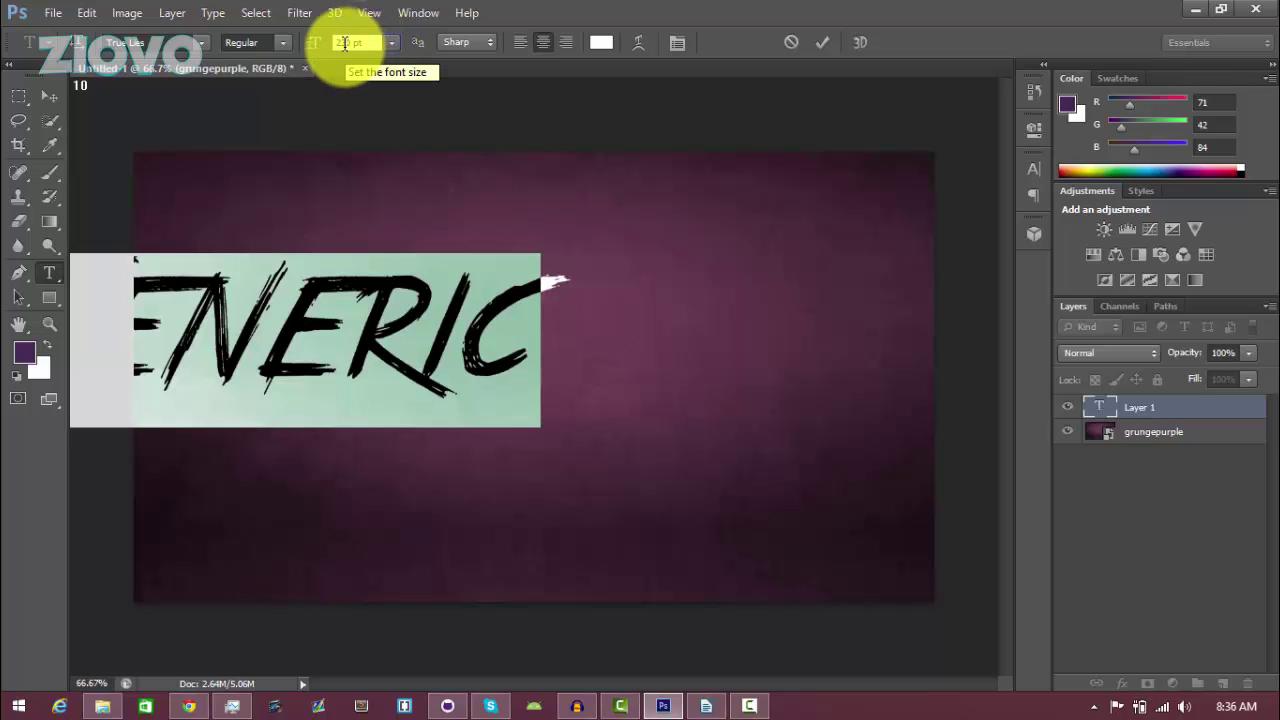
pyautogui.click(345, 42)
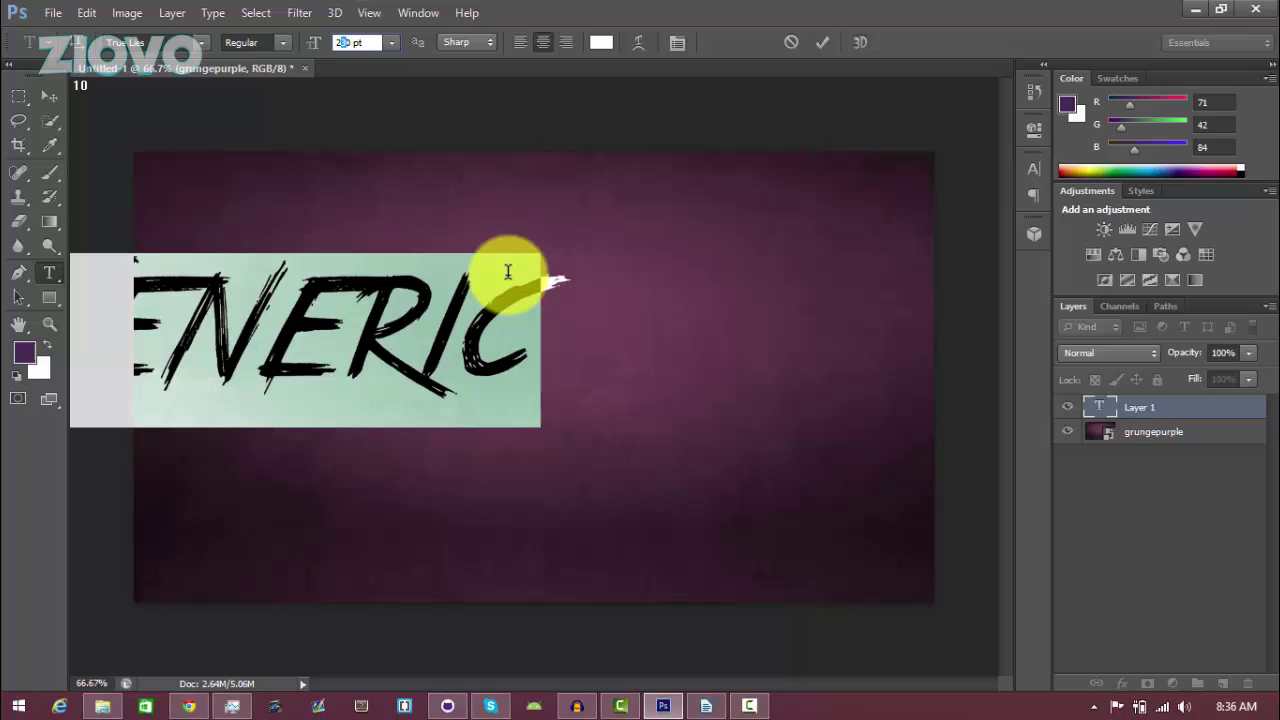
pyautogui.write('270')
pyautogui.press('Return')
pyautogui.click(49, 95)
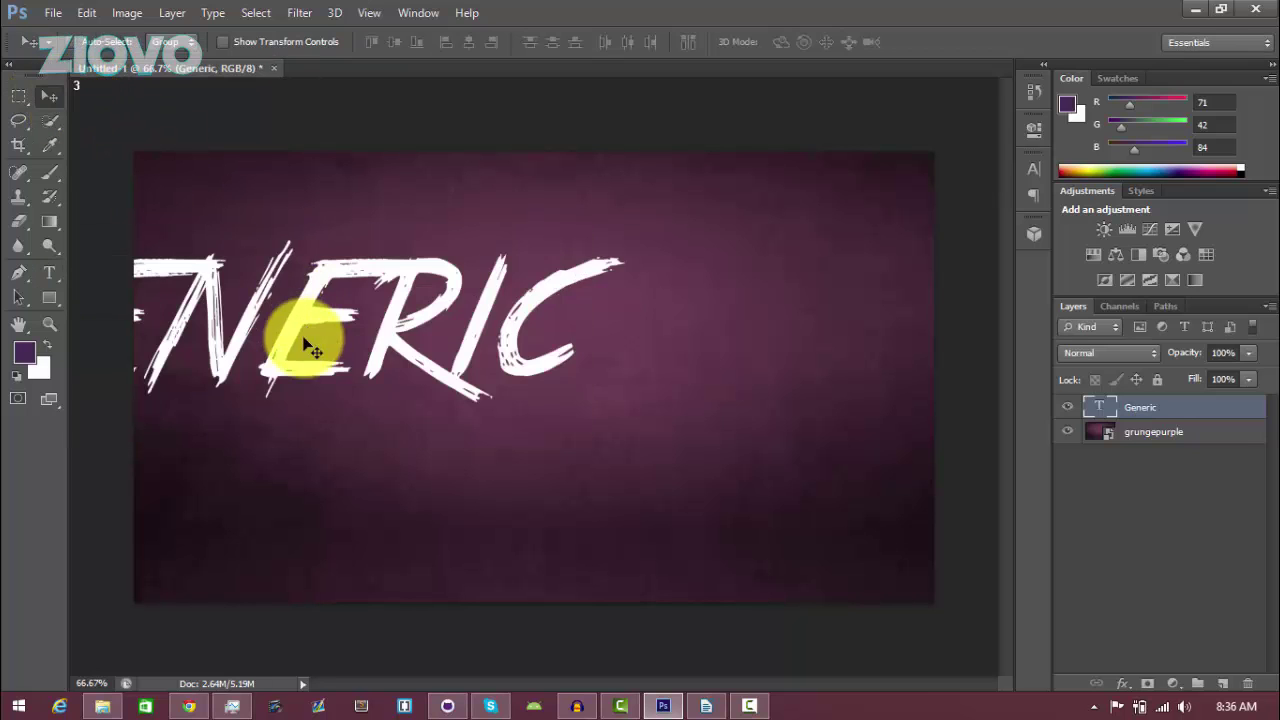
pyautogui.moveTo(300, 343); pyautogui.dragTo(577, 293)
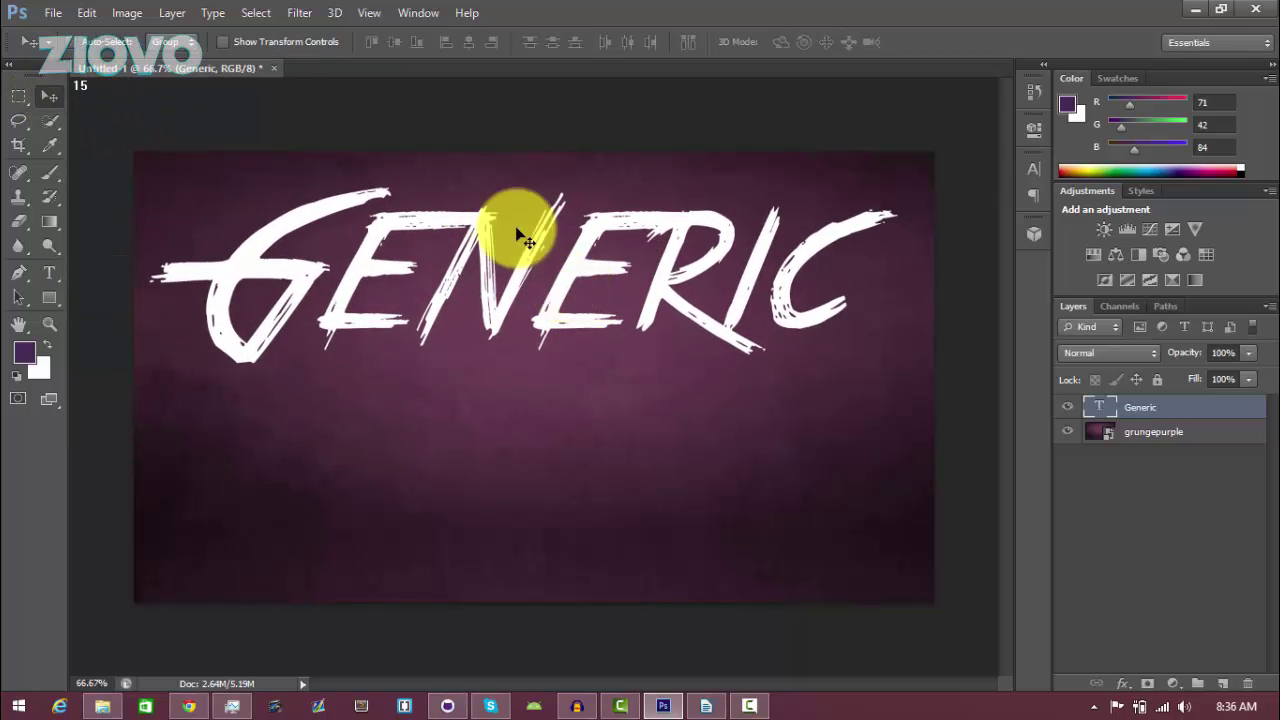
pyautogui.moveTo(49, 272); pyautogui.dragTo(187, 298)
# Step: Shrink GENERIC to 230 pt and move it toward the top-left
pyautogui.click(250, 270)
pyautogui.hotkey('ctrl', 'a')
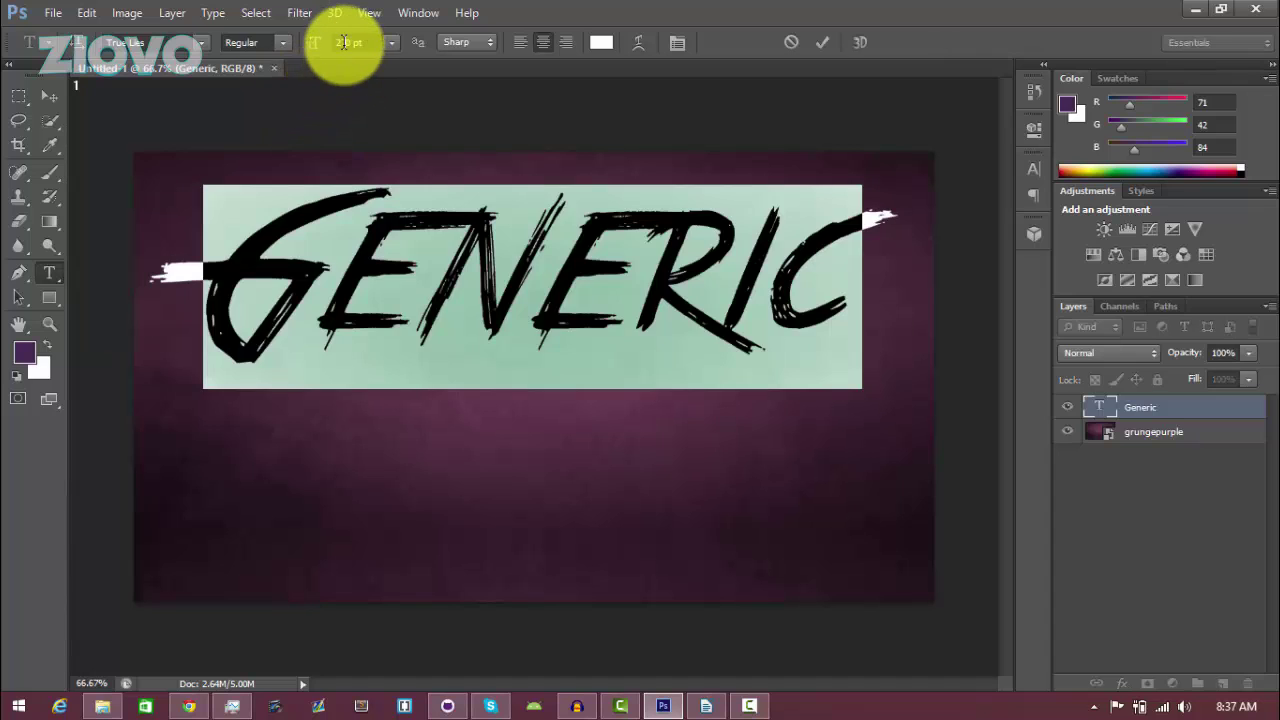
pyautogui.click(341, 42)
pyautogui.write('230')
pyautogui.press('Return')
pyautogui.click(495, 333)
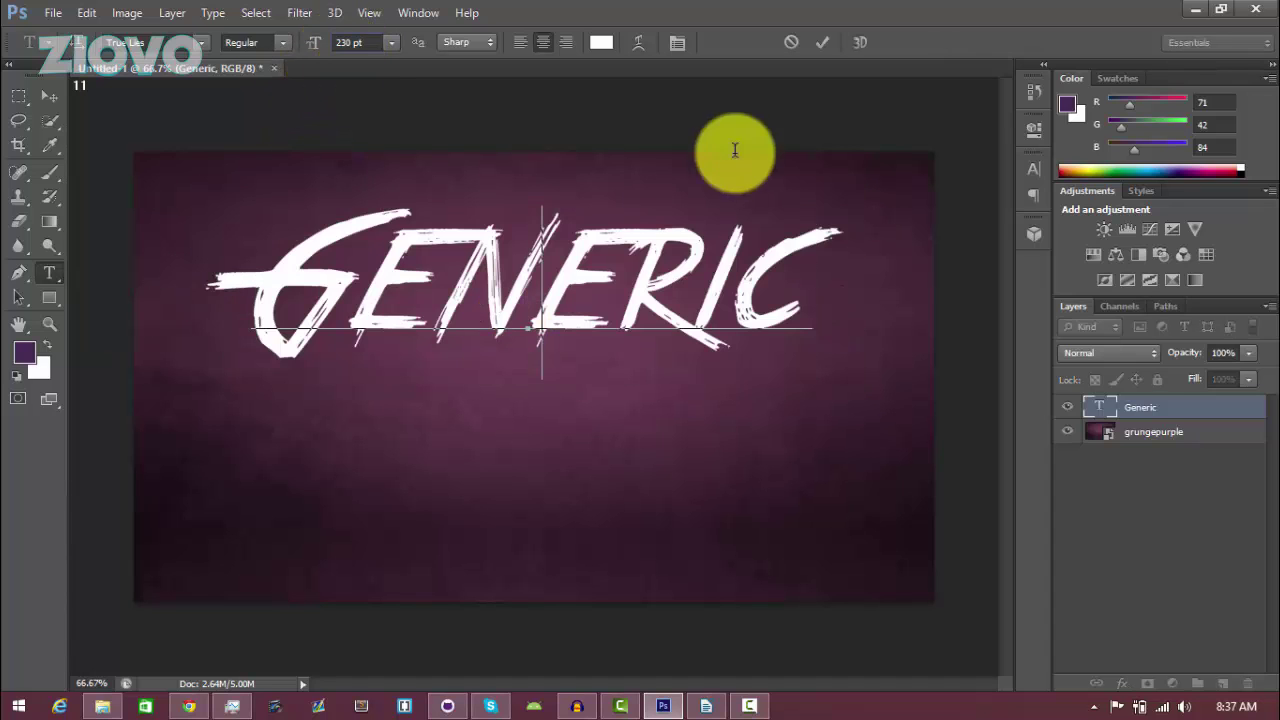
pyautogui.click(821, 43)
pyautogui.click(47, 94)
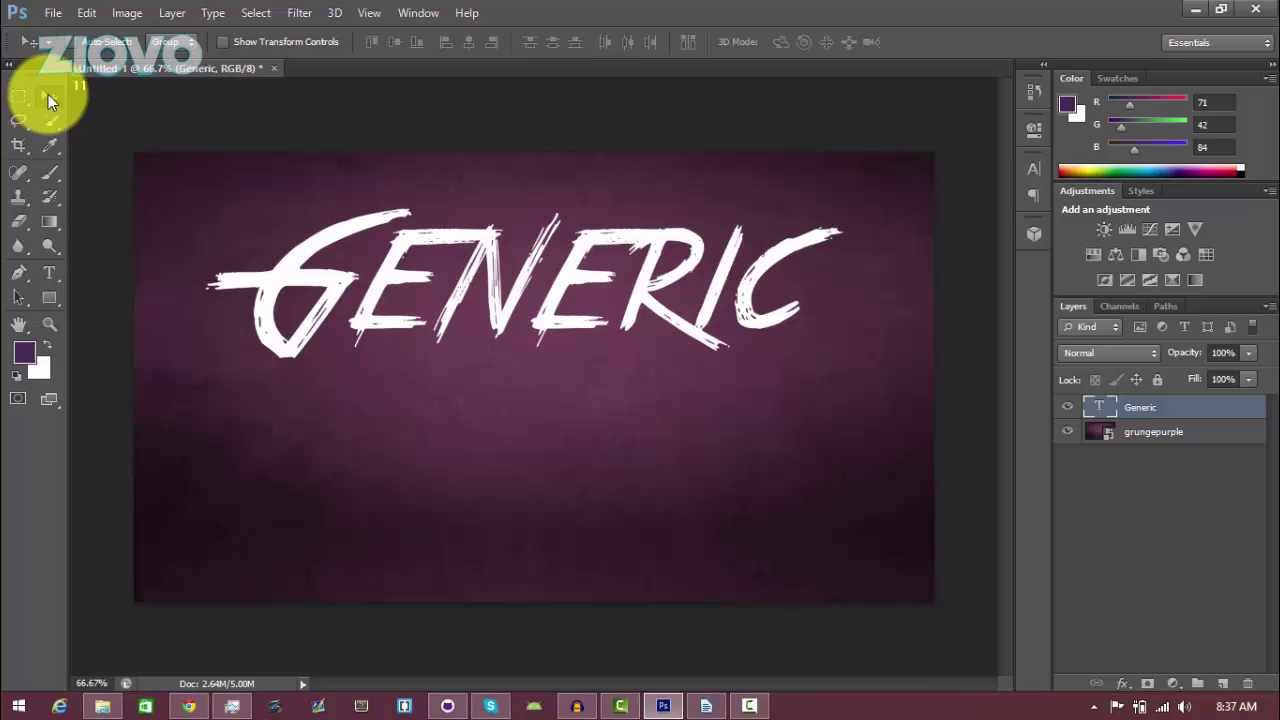
pyautogui.moveTo(276, 280); pyautogui.dragTo(222, 272)
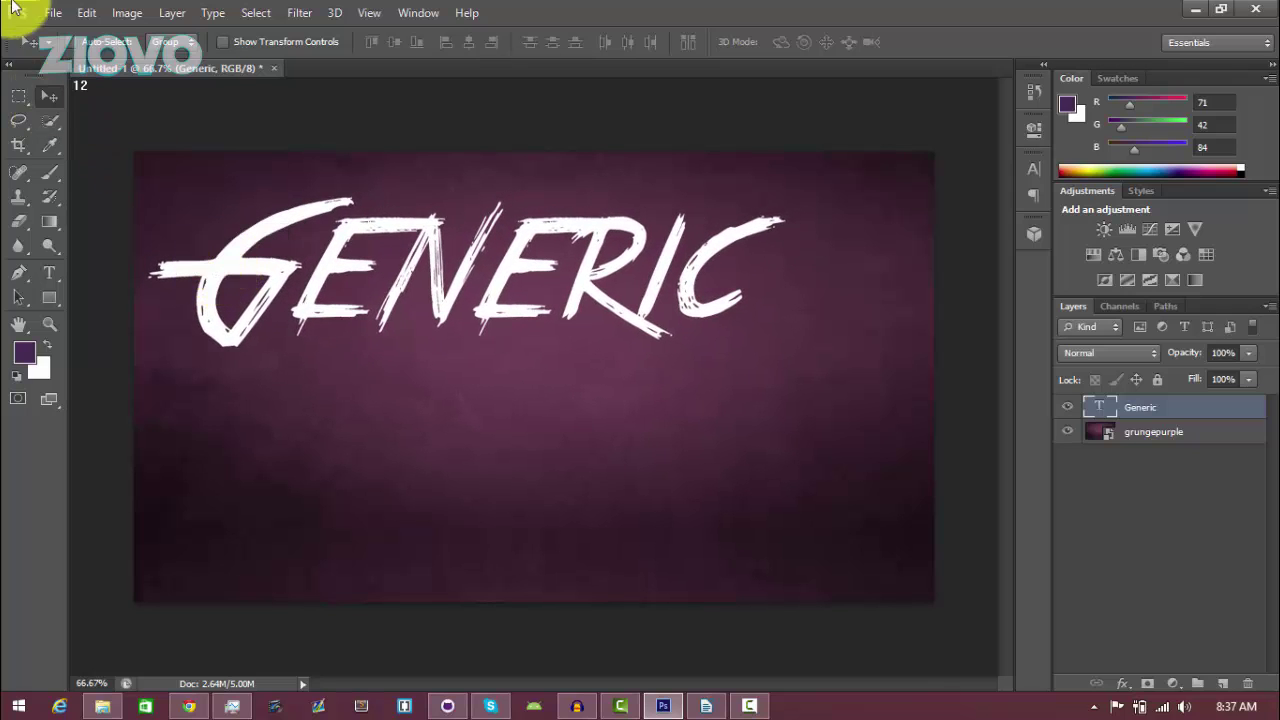
# Step: On a new layer, type TEXT below GENERIC in Aldo the Apache at a large size
pyautogui.click(1222, 683)
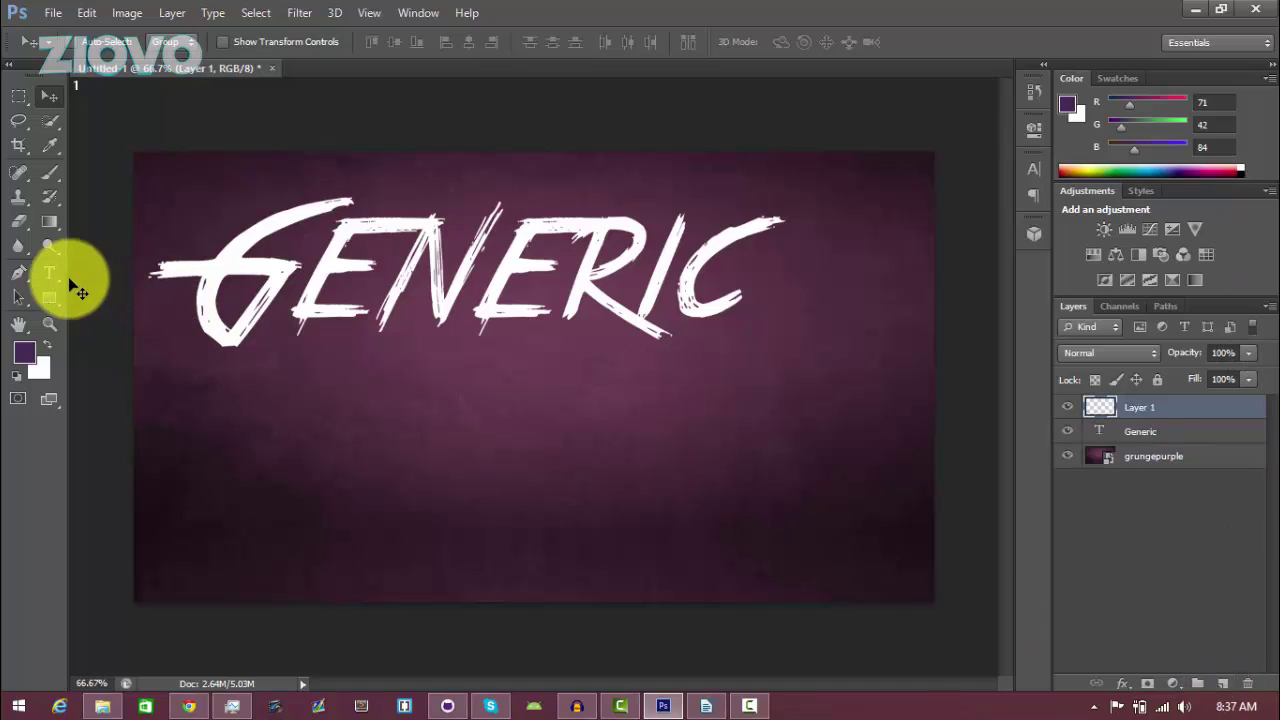
pyautogui.click(49, 272)
pyautogui.click(464, 510)
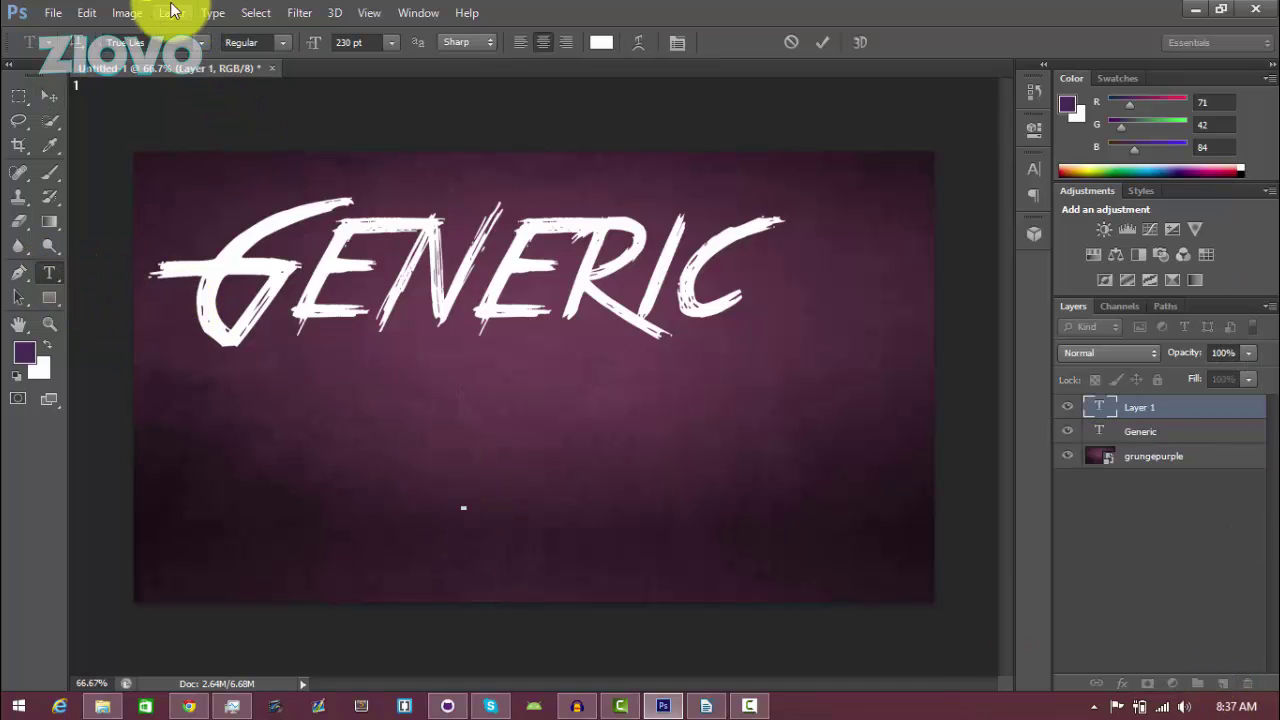
pyautogui.click(156, 55)
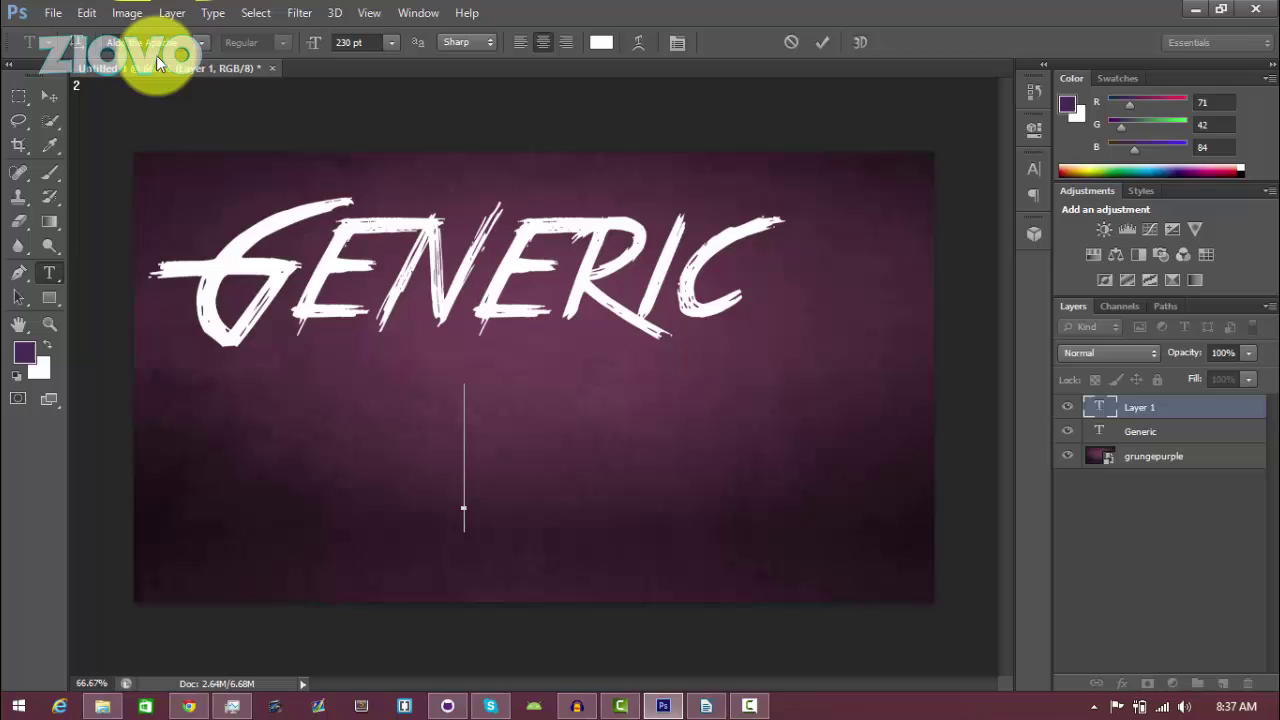
pyautogui.click(344, 43)
pyautogui.write('6')
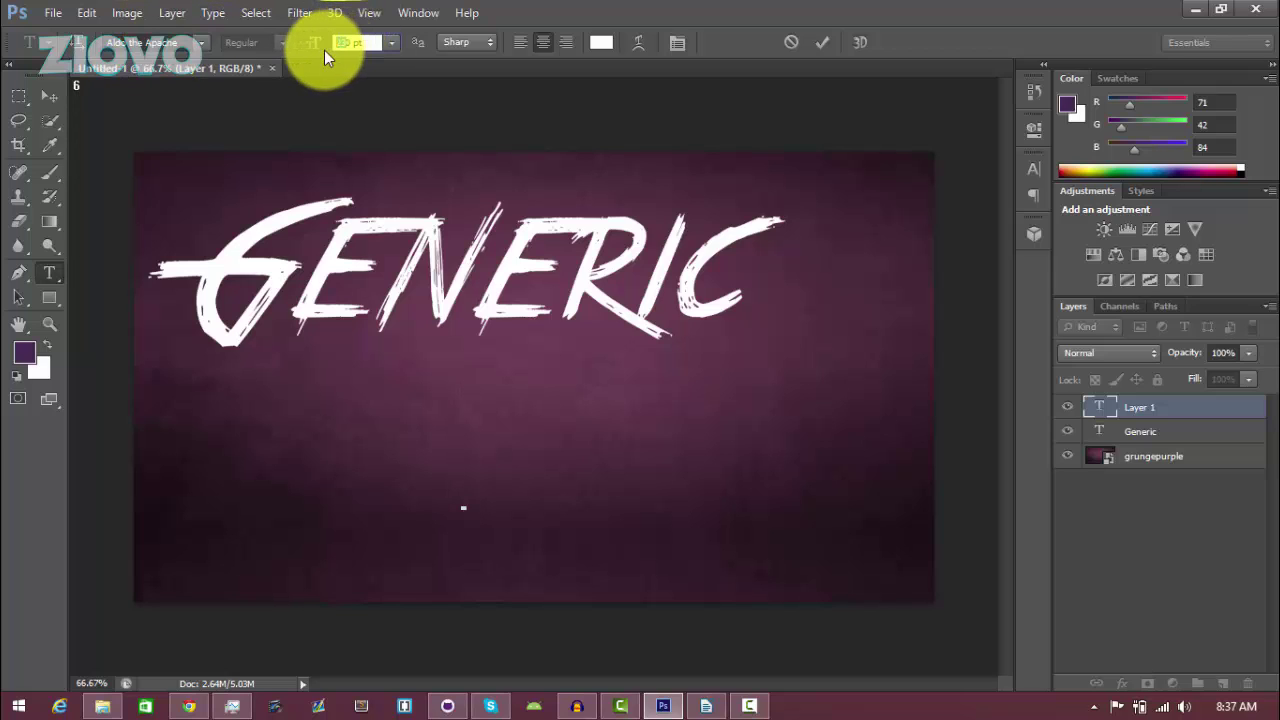
pyautogui.write('00')
pyautogui.press('Return')
pyautogui.write('TEXT')
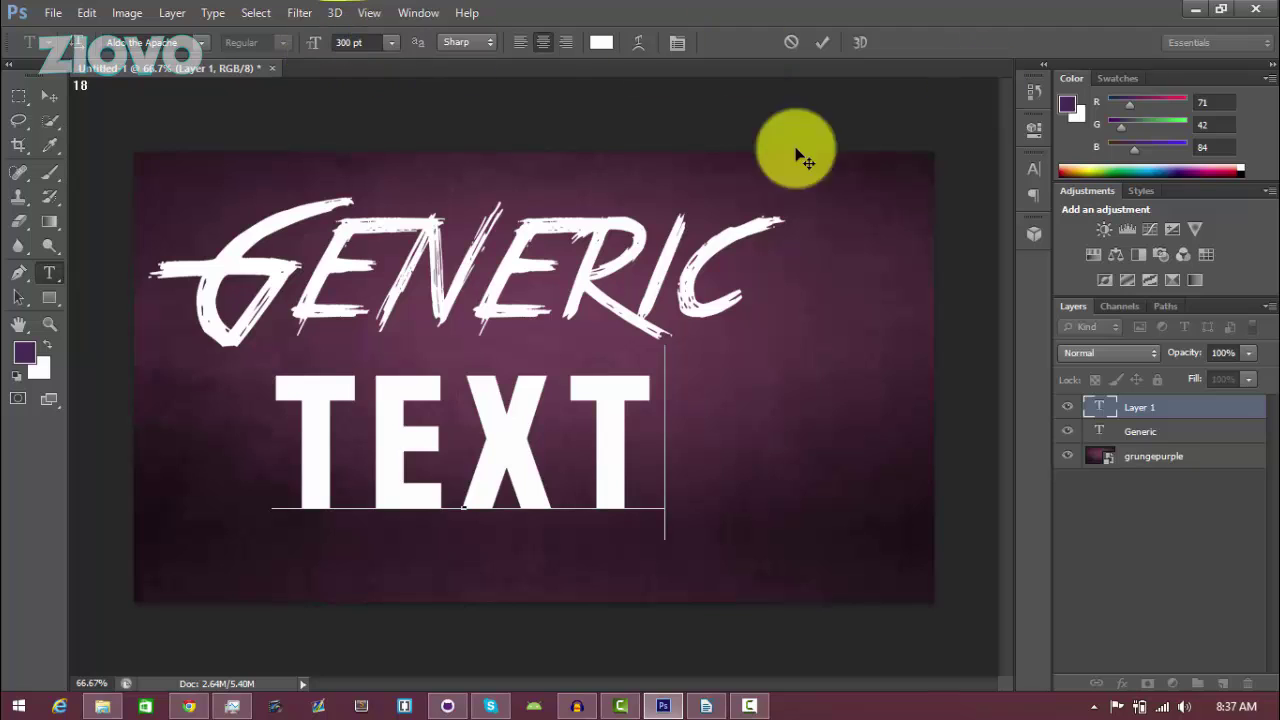
# Step: Resize TEXT to 350 pt, set its tracking to 0, and commit the edit
pyautogui.hotkey('ctrl', 'a')
pyautogui.click(345, 43)
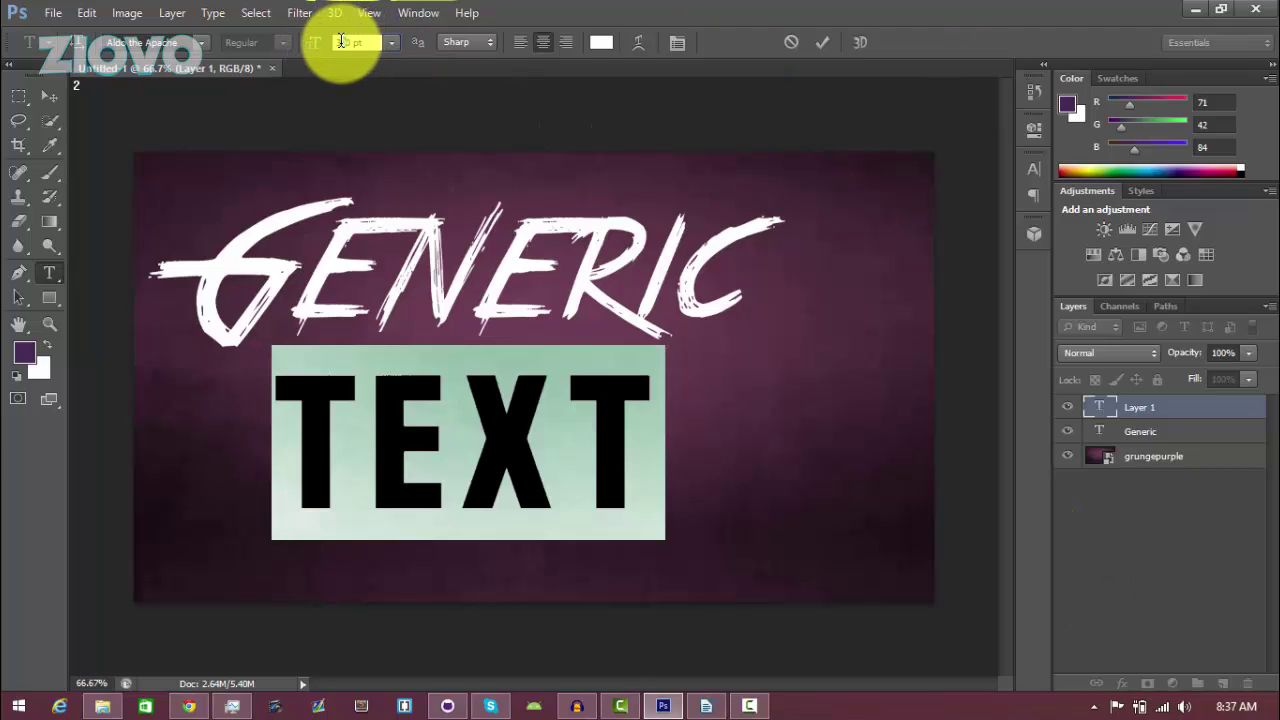
pyautogui.write('350')
pyautogui.press('Return')
pyautogui.click(491, 337)
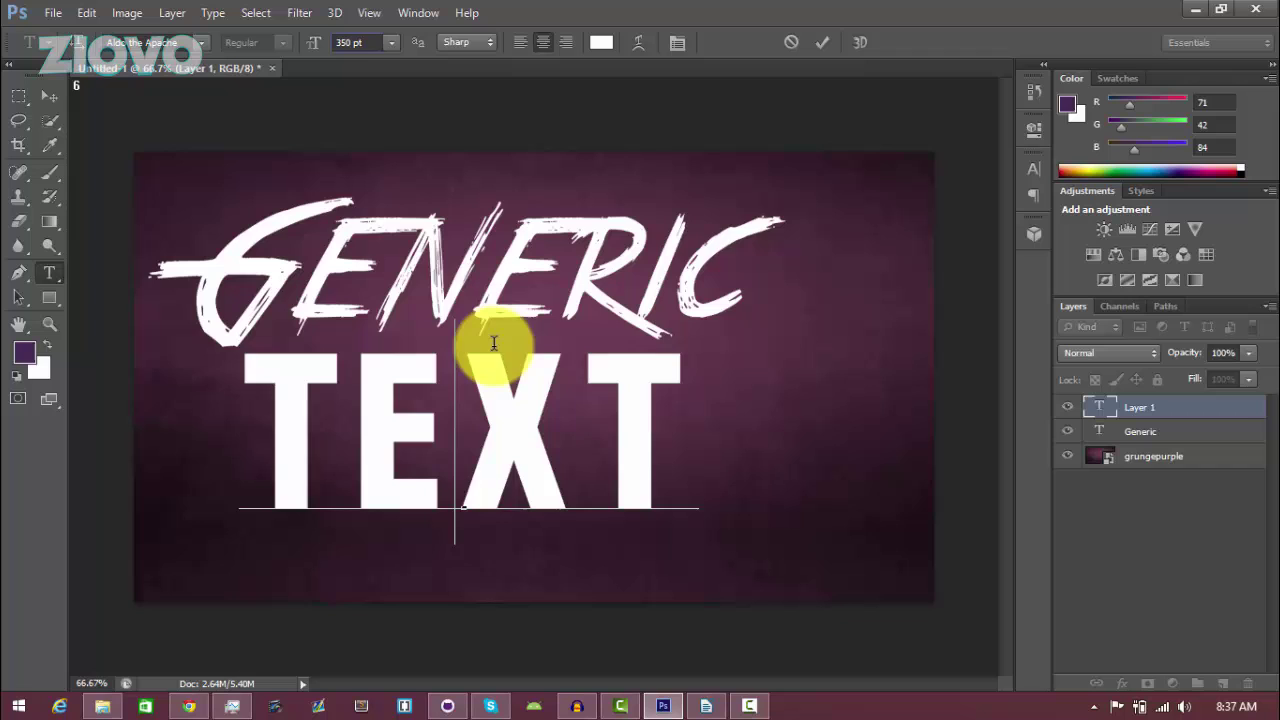
pyautogui.hotkey('ctrl', 'a')
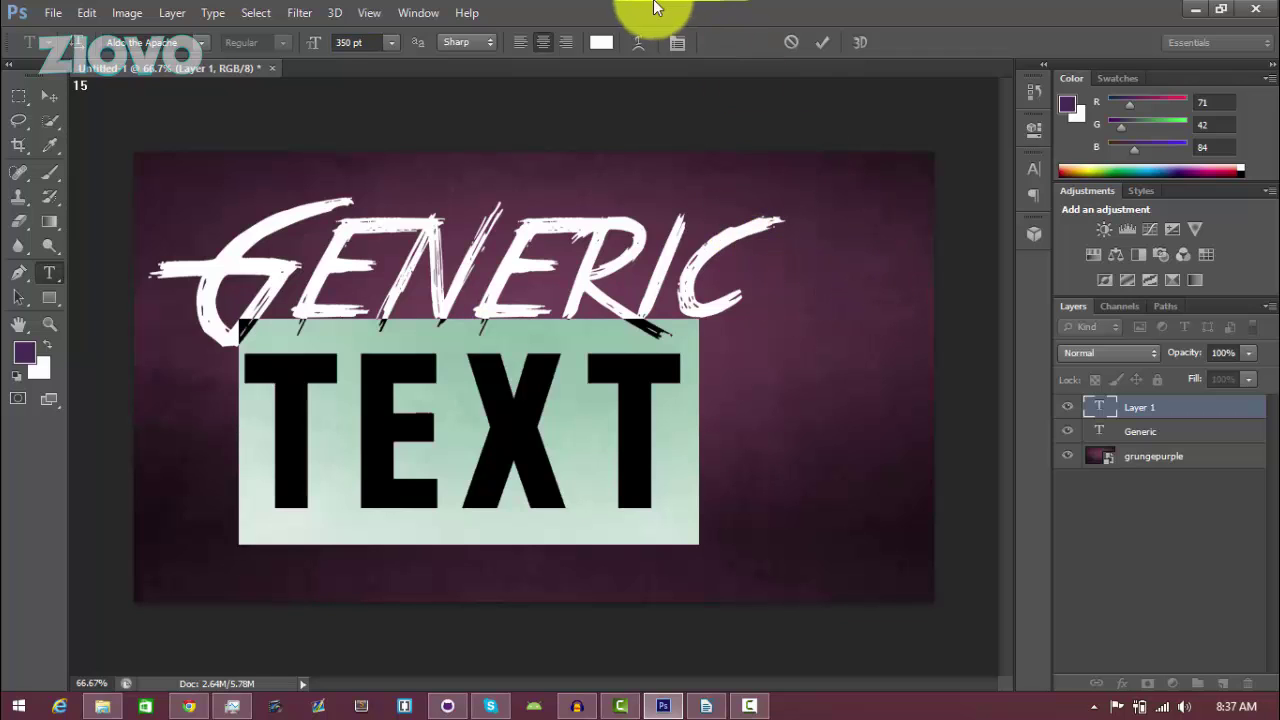
pyautogui.click(1032, 171)
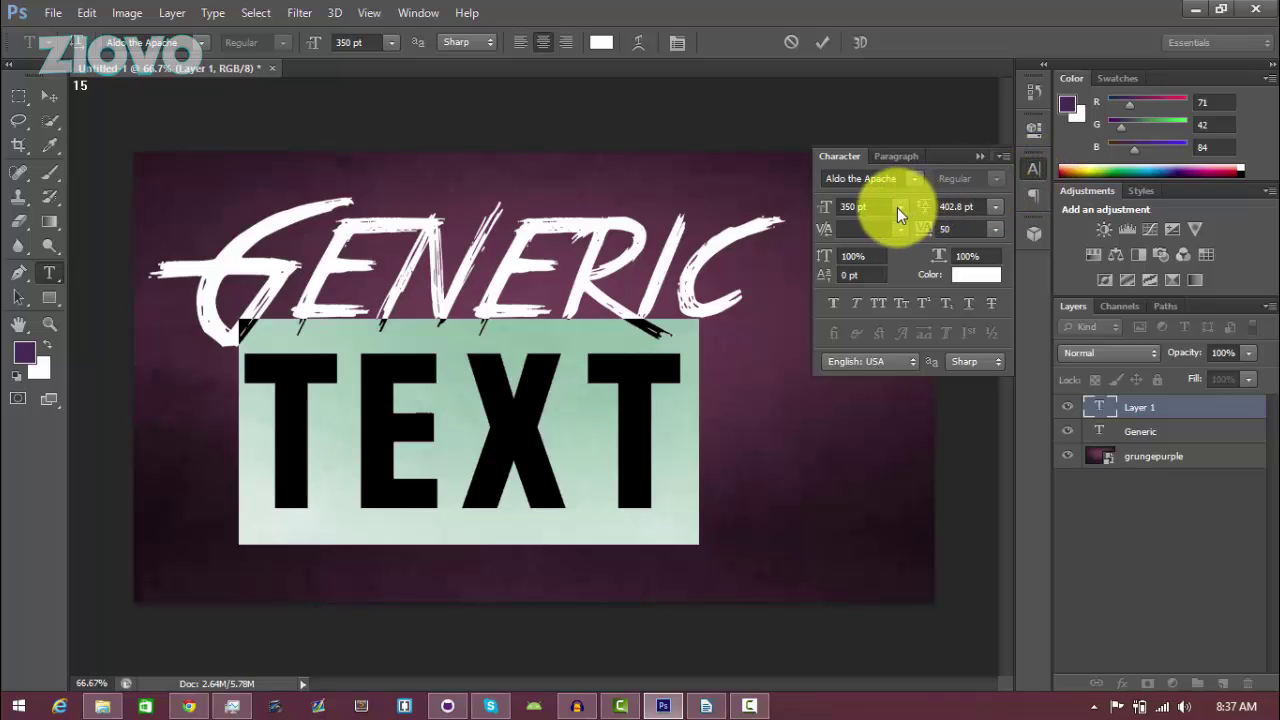
pyautogui.click(994, 229)
pyautogui.click(1000, 380)
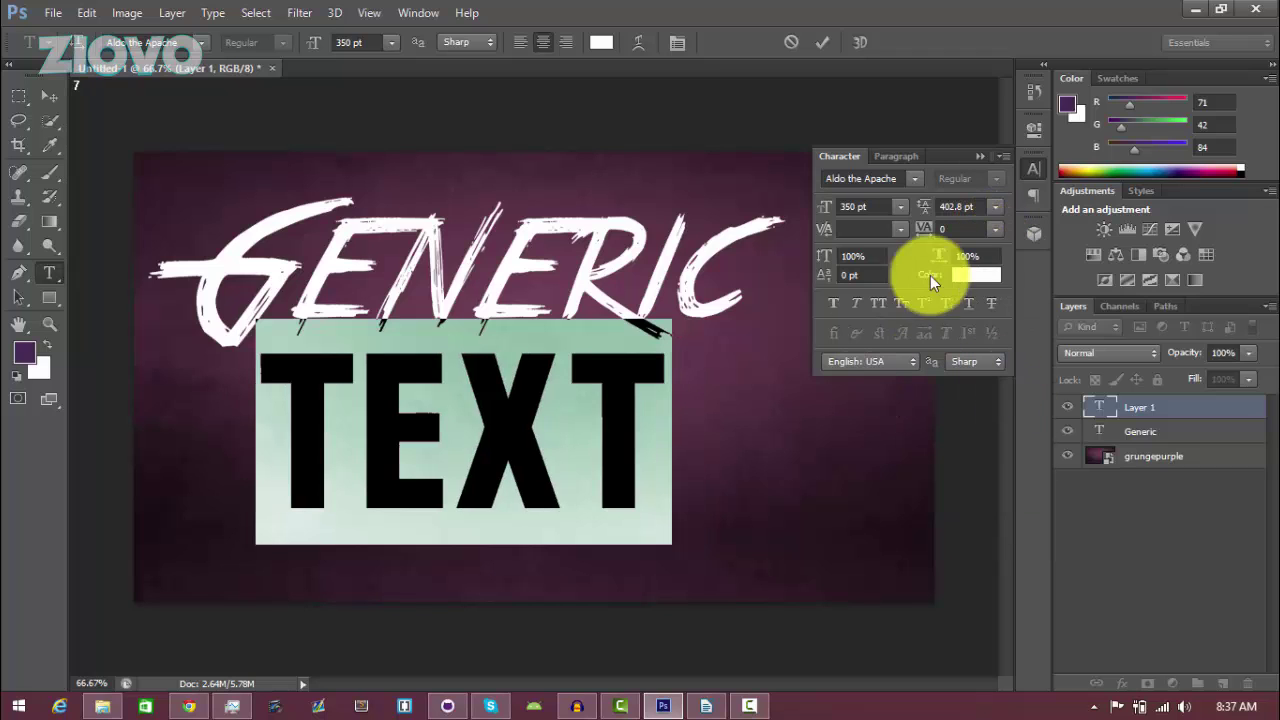
pyautogui.click(341, 483)
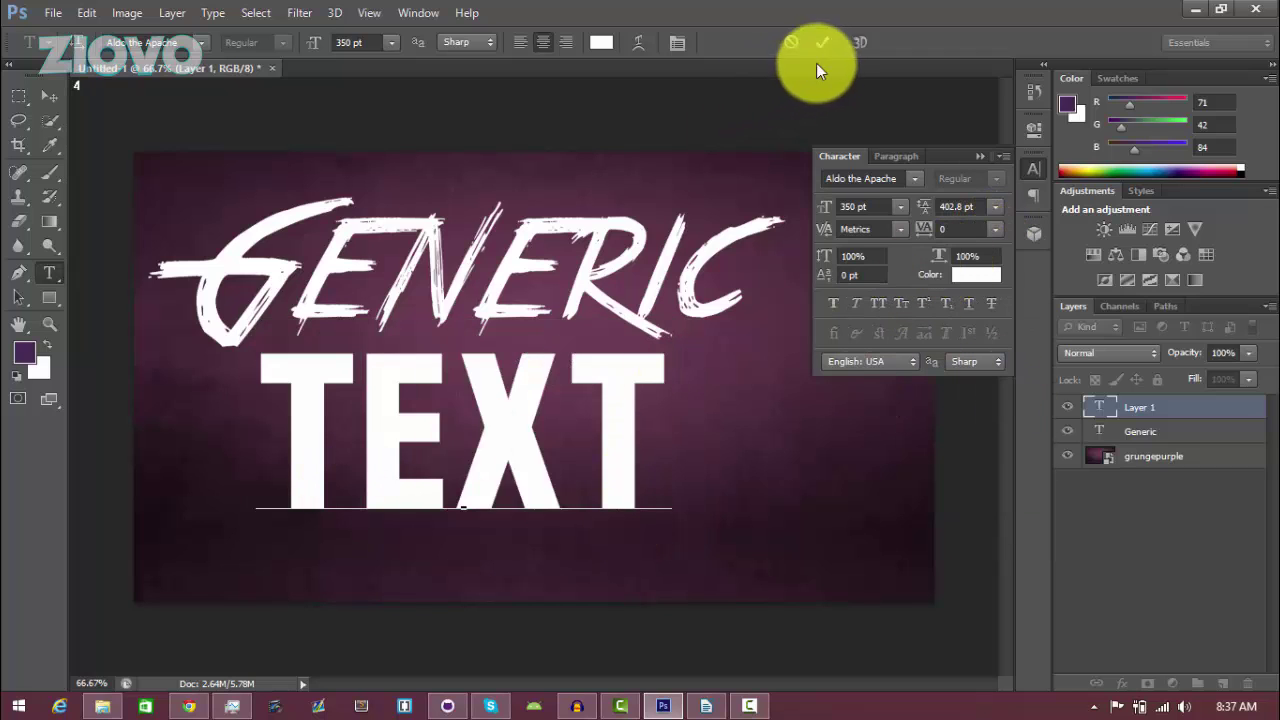
pyautogui.click(822, 43)
# Step: Move TEXT to the lower right beneath GENERIC
pyautogui.click(56, 97)
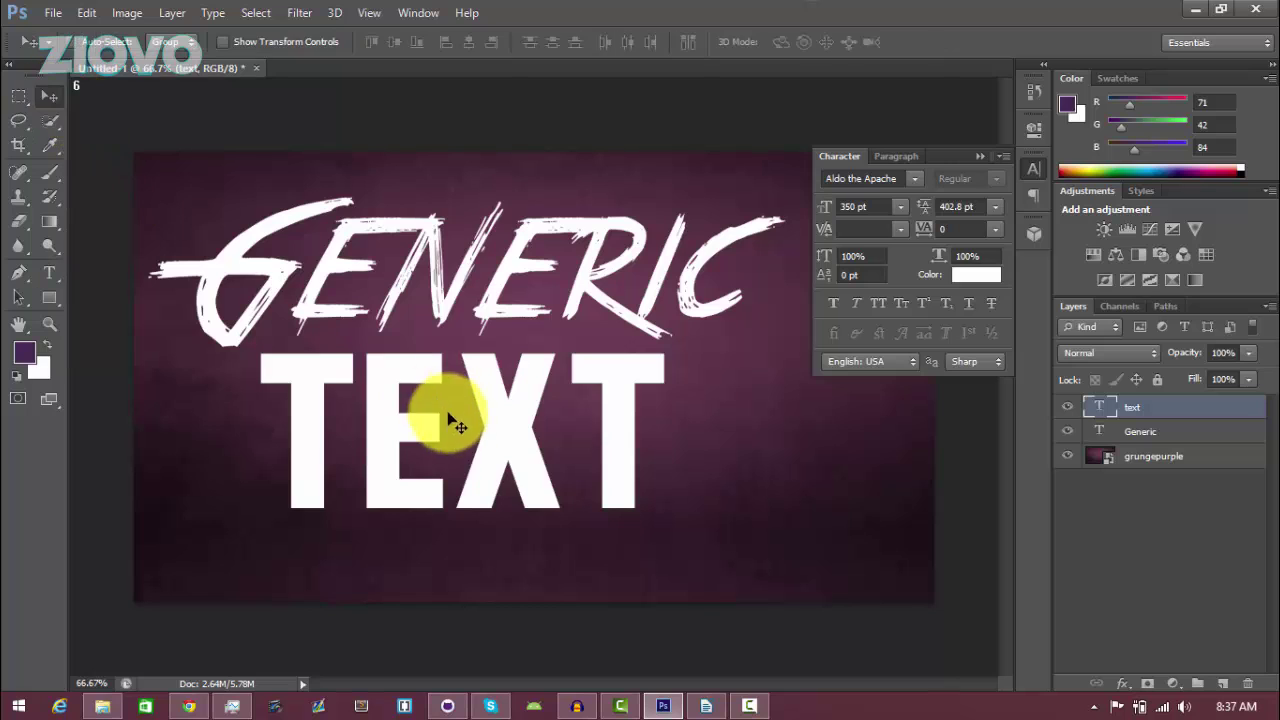
pyautogui.moveTo(457, 414); pyautogui.dragTo(664, 442)
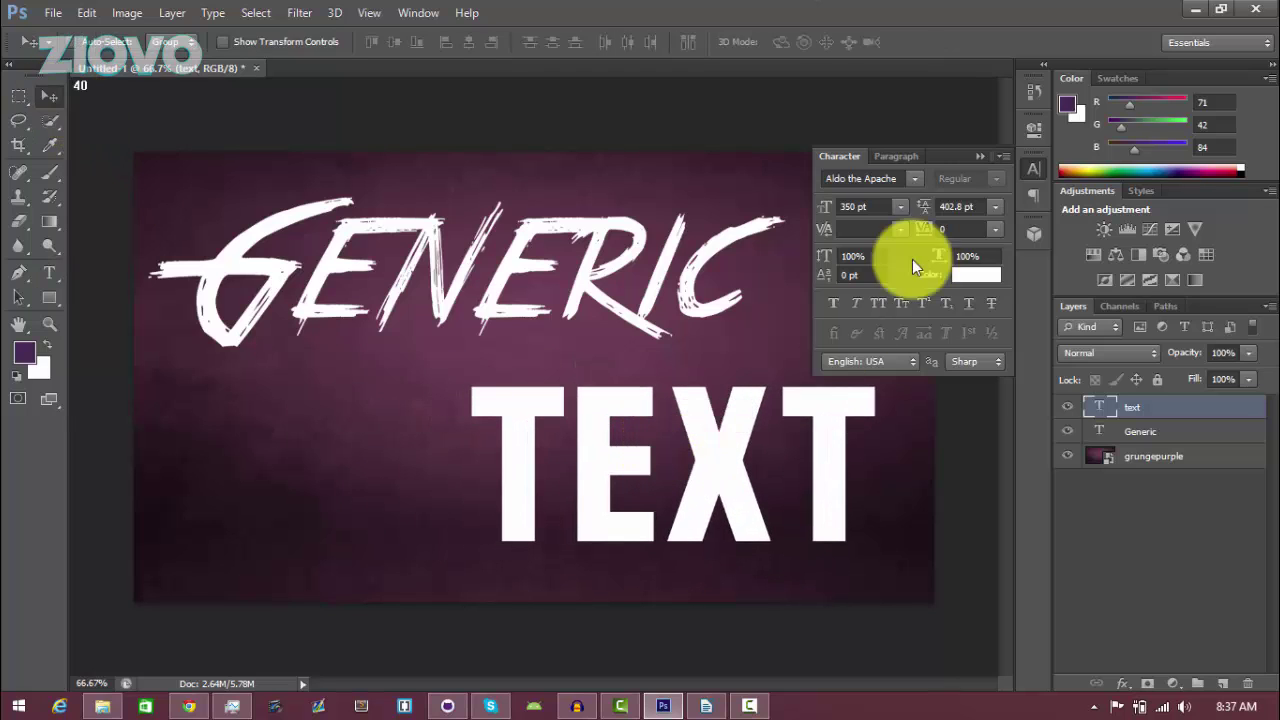
pyautogui.click(978, 157)
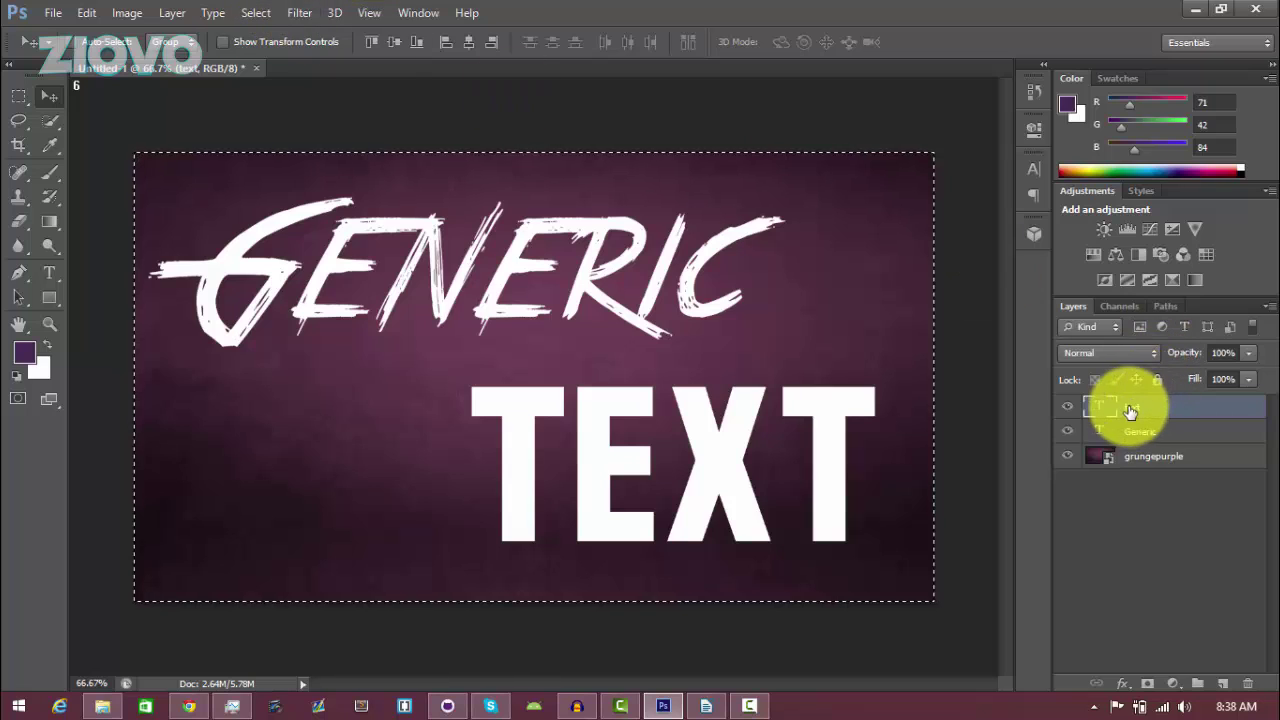
pyautogui.click(172, 12)
pyautogui.moveTo(372, 481)
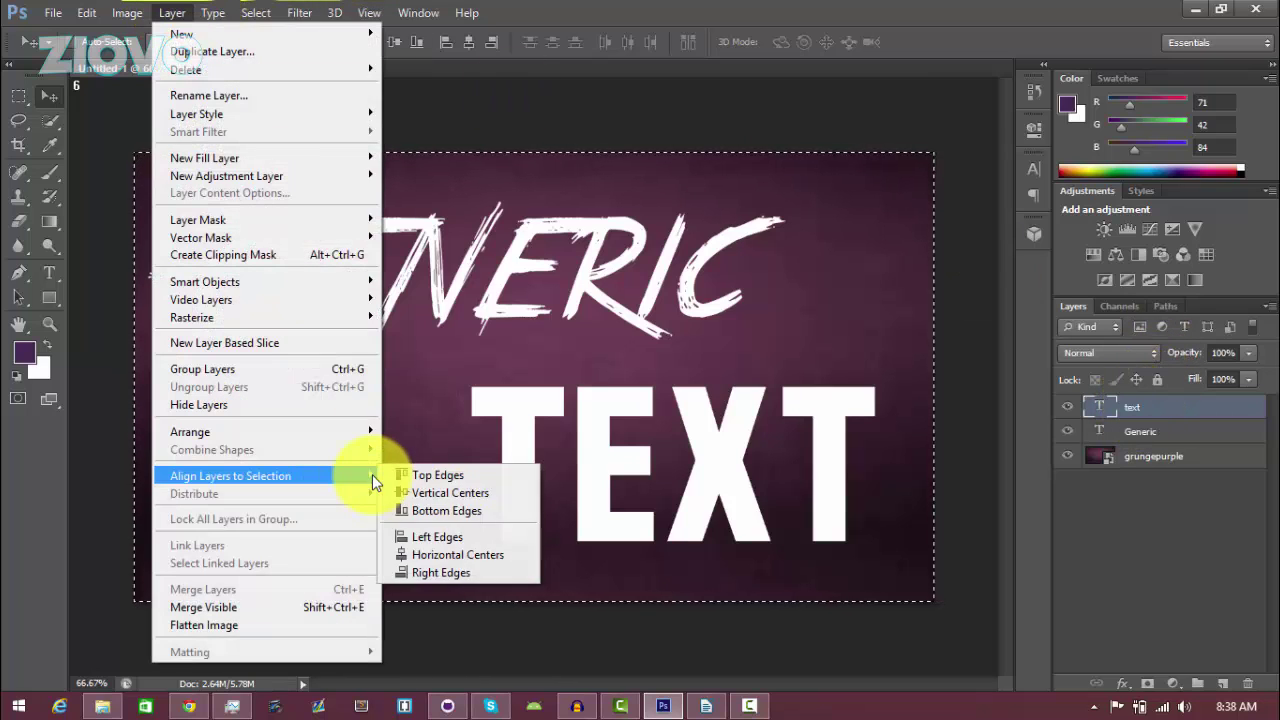
pyautogui.click(444, 493)
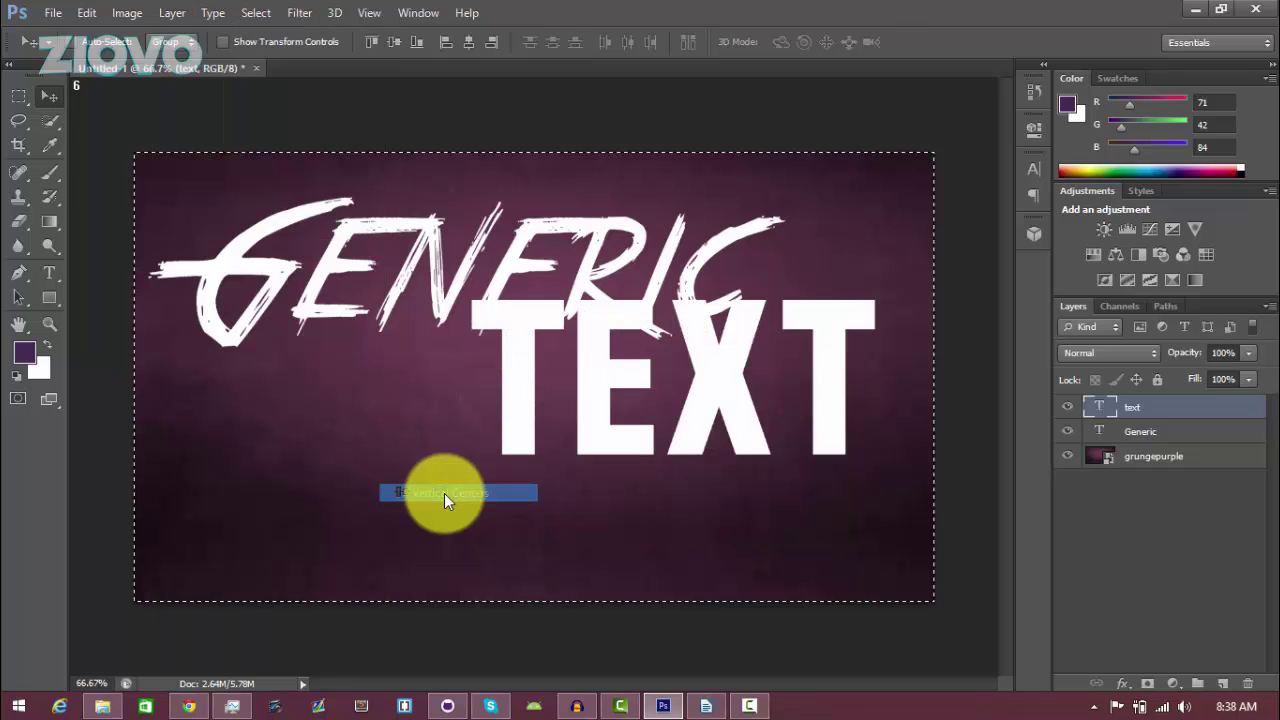
pyautogui.click(172, 12)
pyautogui.moveTo(320, 481)
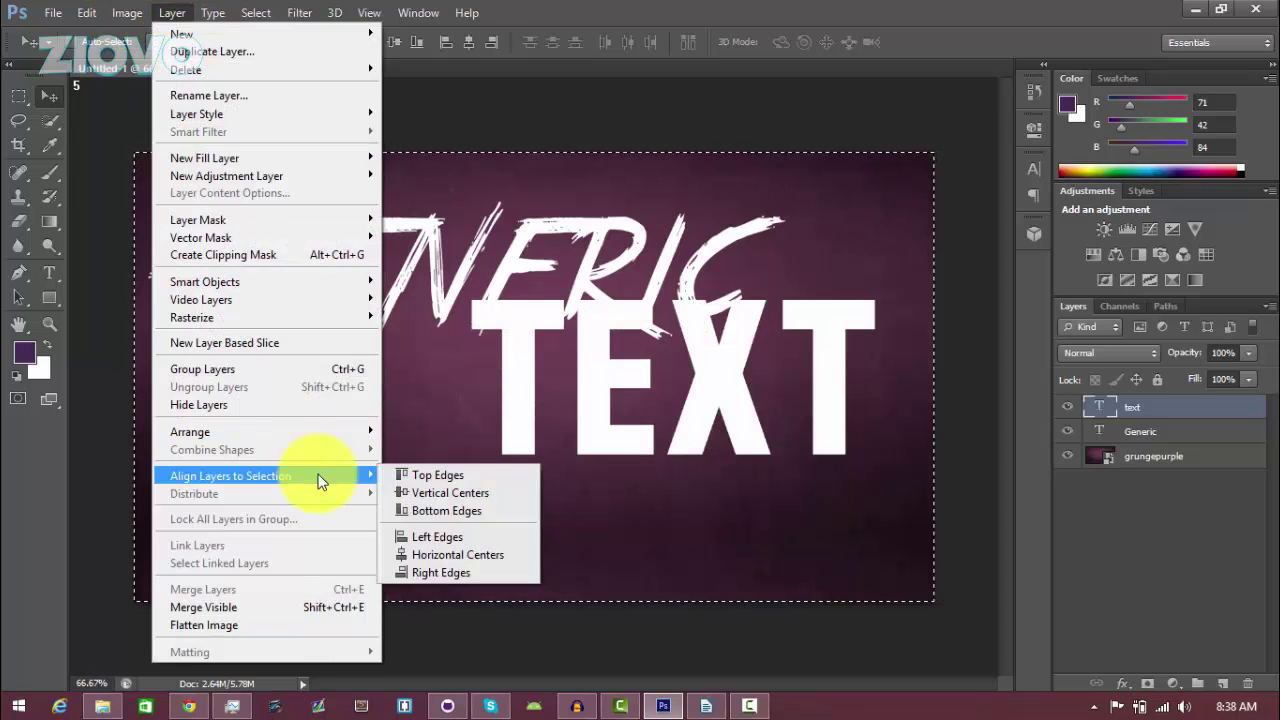
pyautogui.click(428, 550)
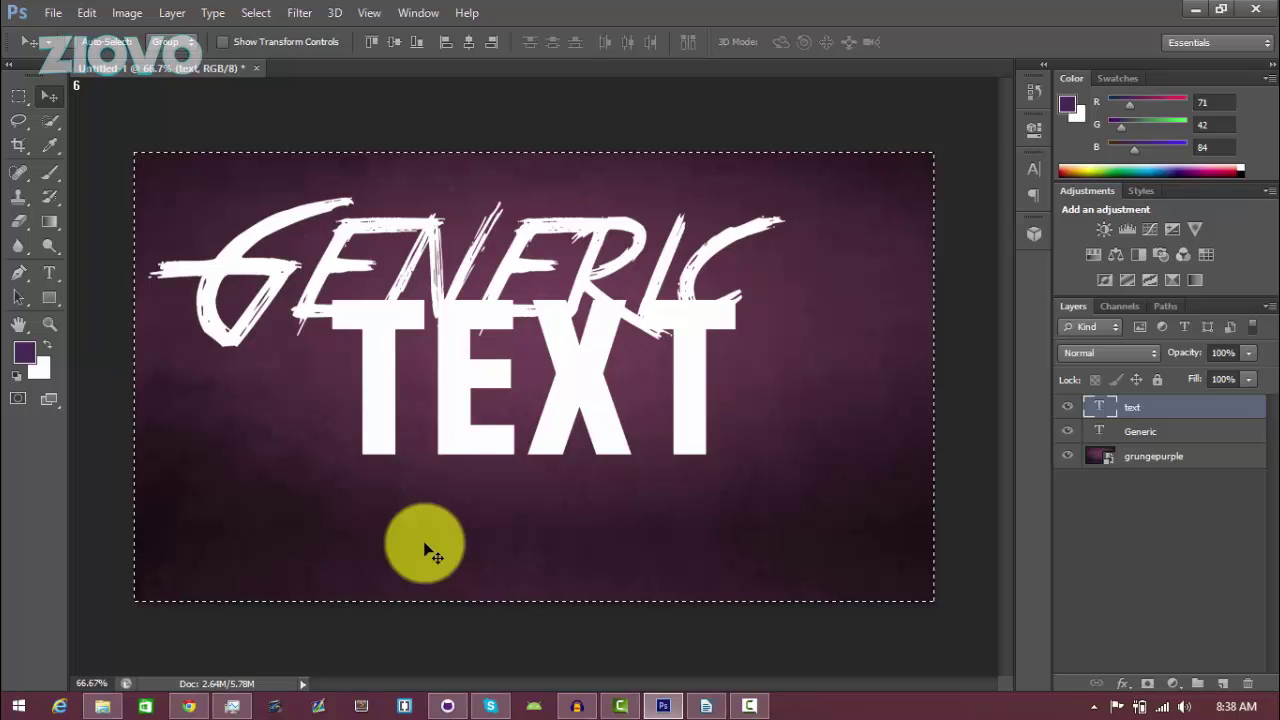
pyautogui.hotkey('ctrl', 'z')
pyautogui.hotkey('ctrl', 'z')
pyautogui.hotkey('ctrl', 'z')
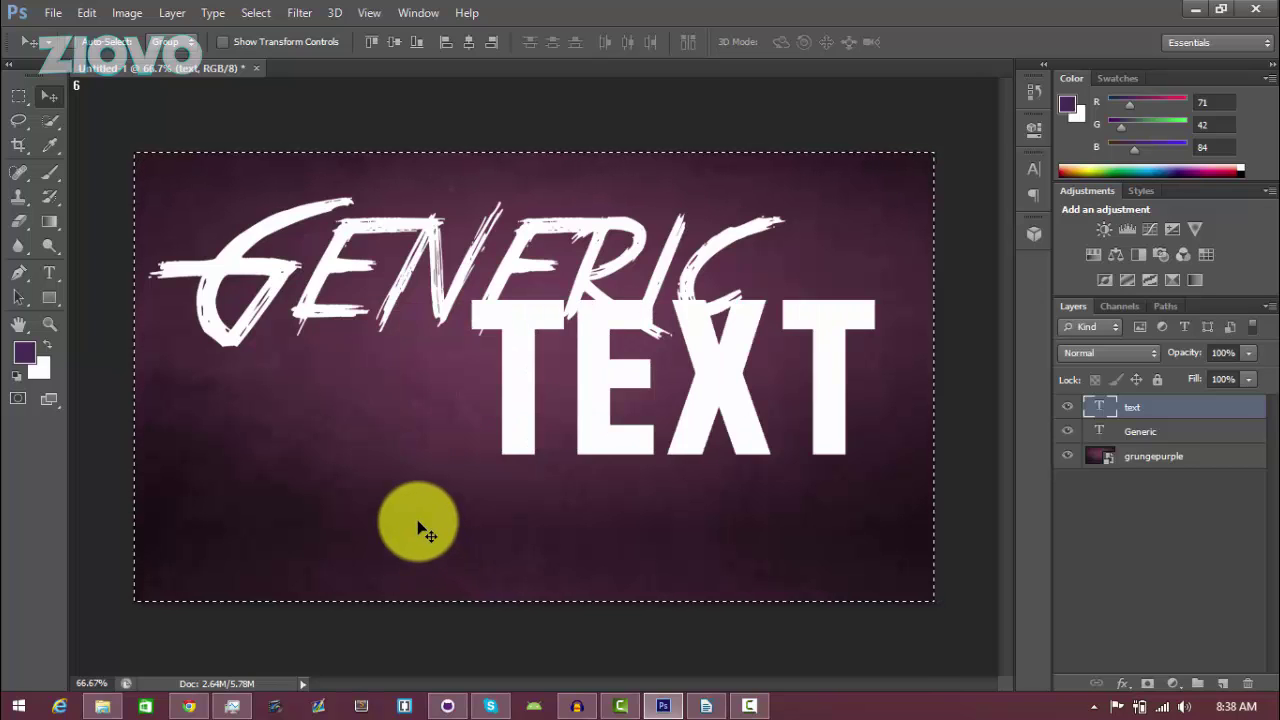
pyautogui.hotkey('ctrl', 'alt', 'z')
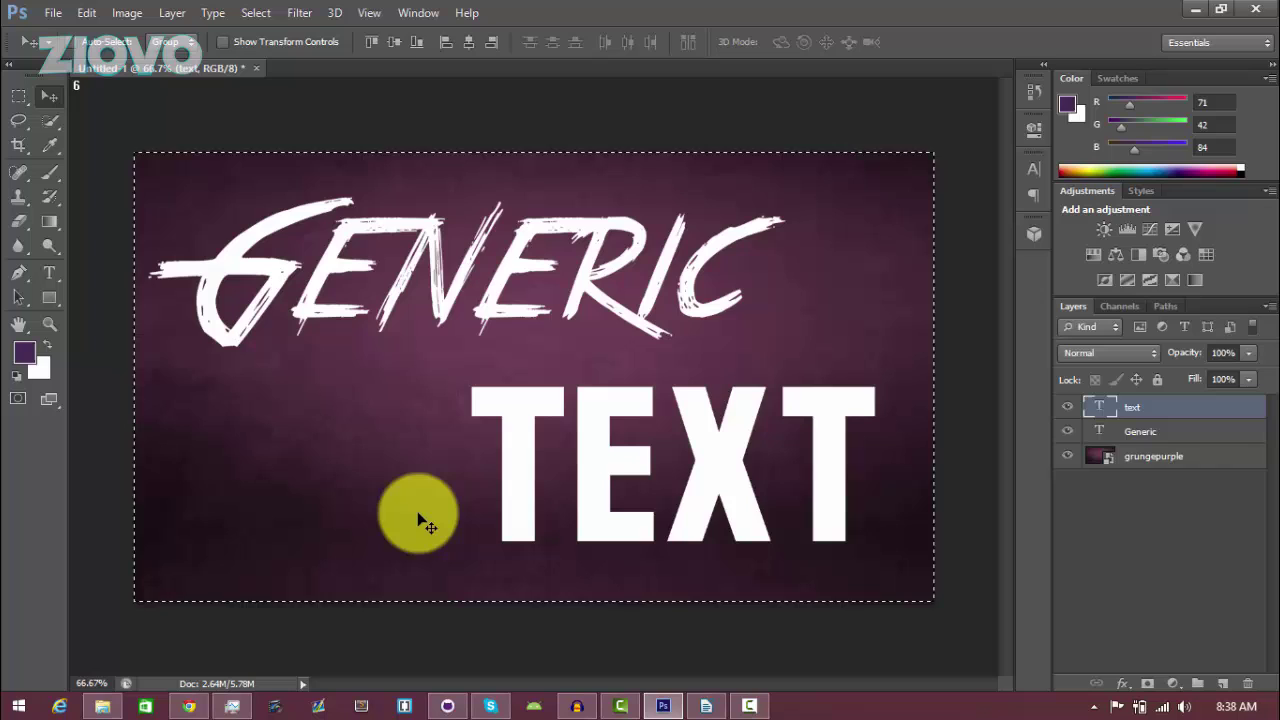
pyautogui.hotkey('ctrl', 'd')
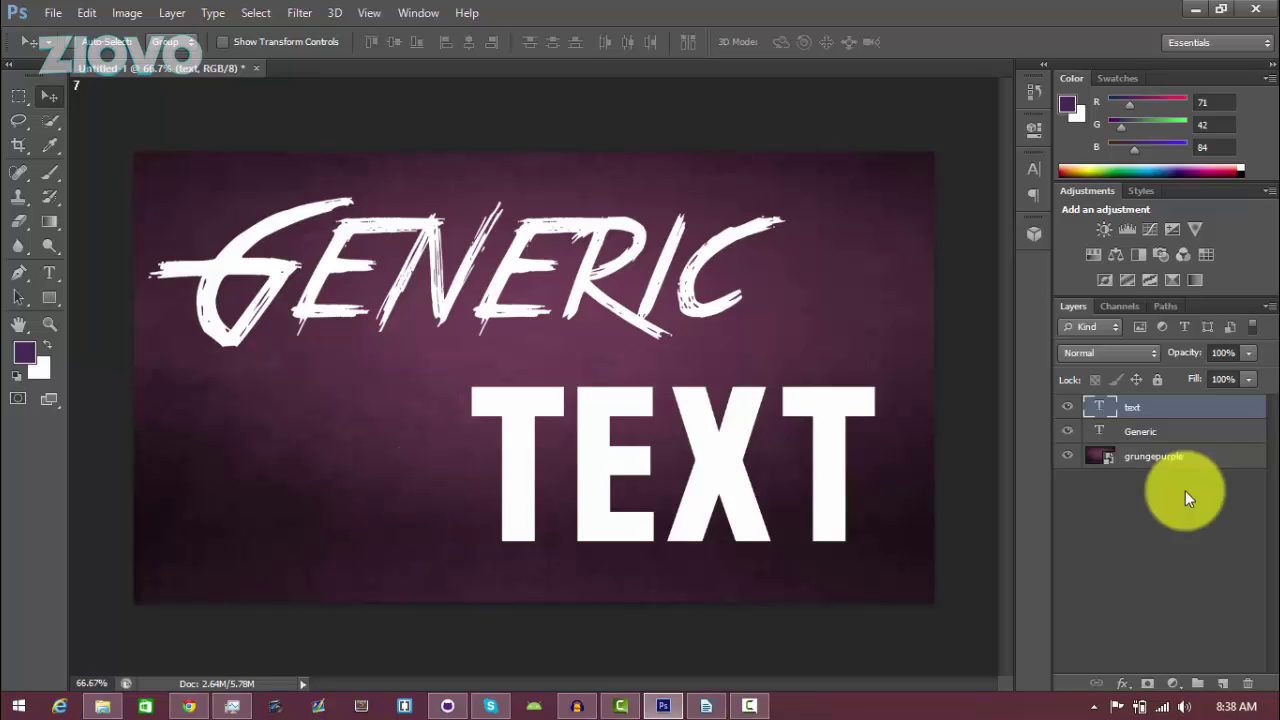
# Step: Open the Generic layer's style settings and add a Gradient Overlay at 10% opacity
pyautogui.rightClick(1172, 439)
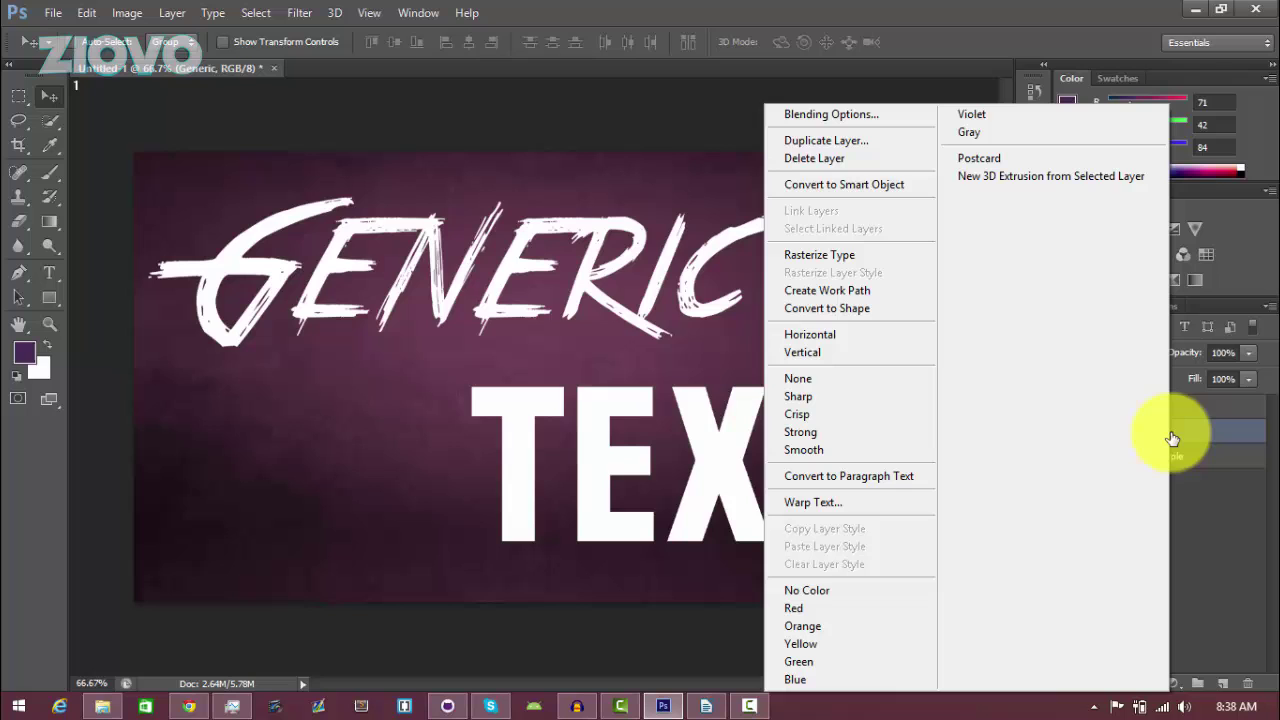
pyautogui.click(838, 118)
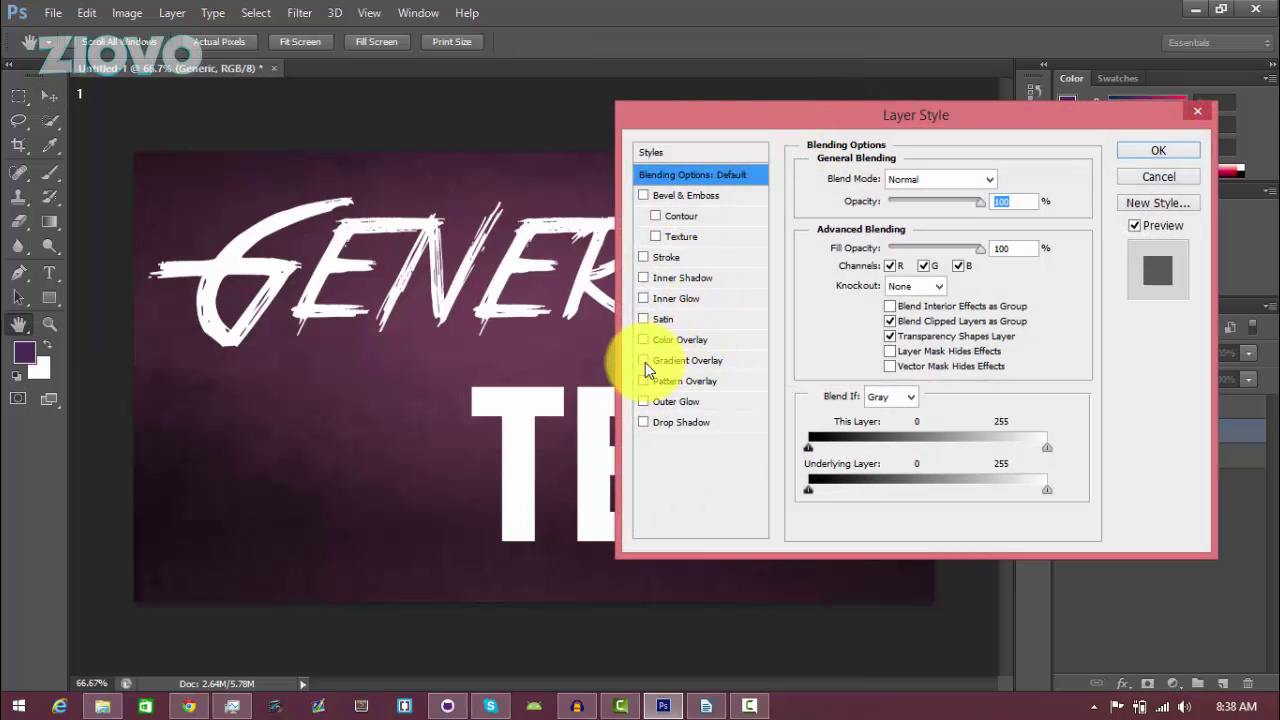
pyautogui.click(645, 362)
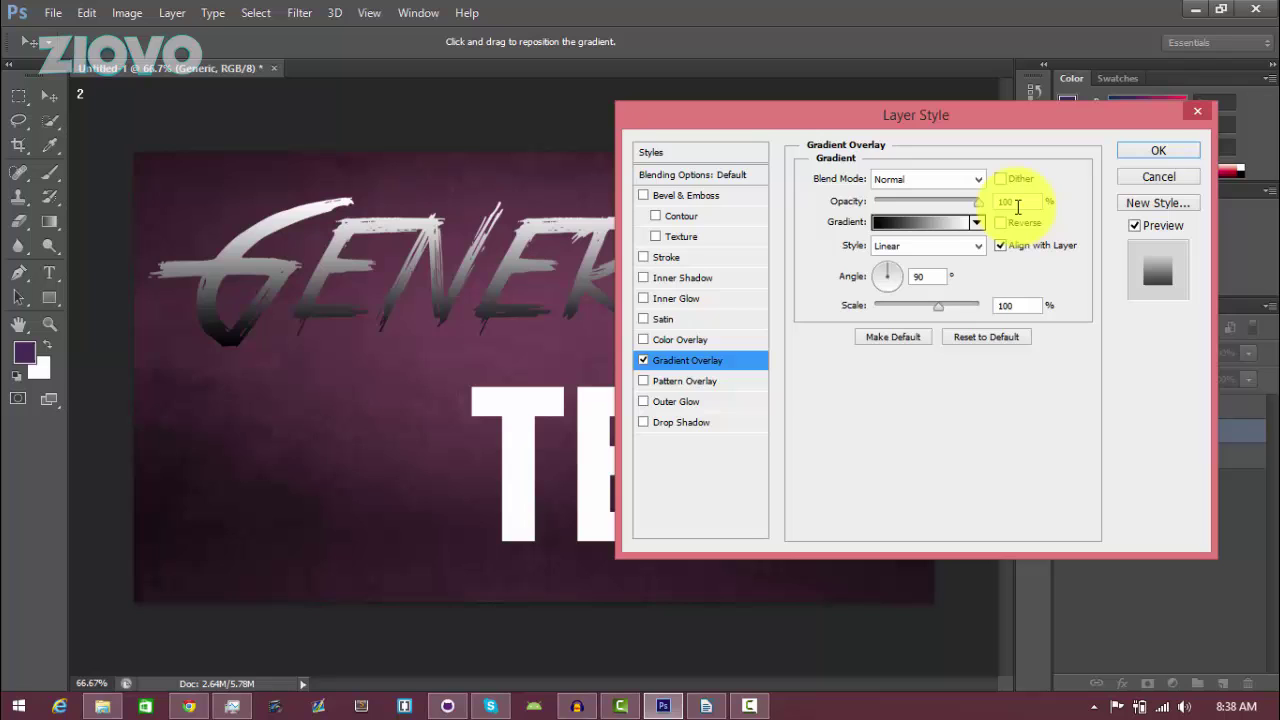
pyautogui.press('BackSpace')
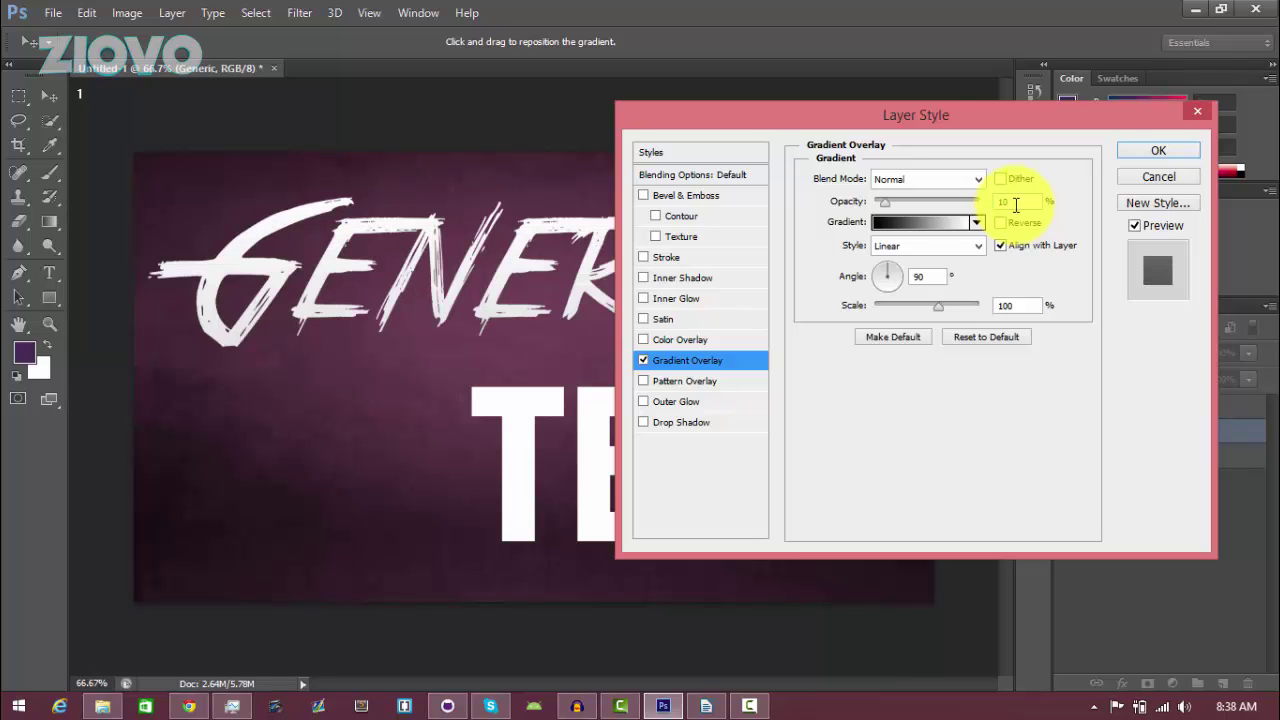
# Step: Add a 100% opacity Drop Shadow with spread 33% and size 33 px, and apply it
pyautogui.click(642, 421)
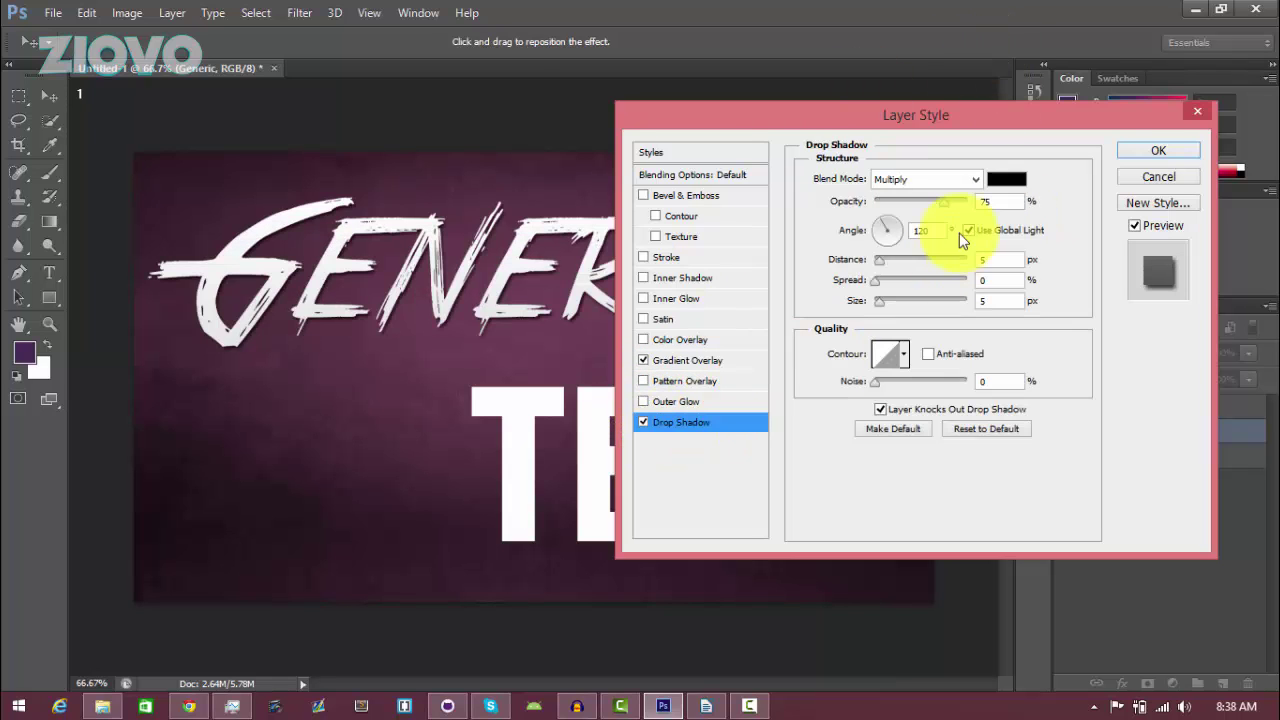
pyautogui.moveTo(942, 203); pyautogui.dragTo(972, 205)
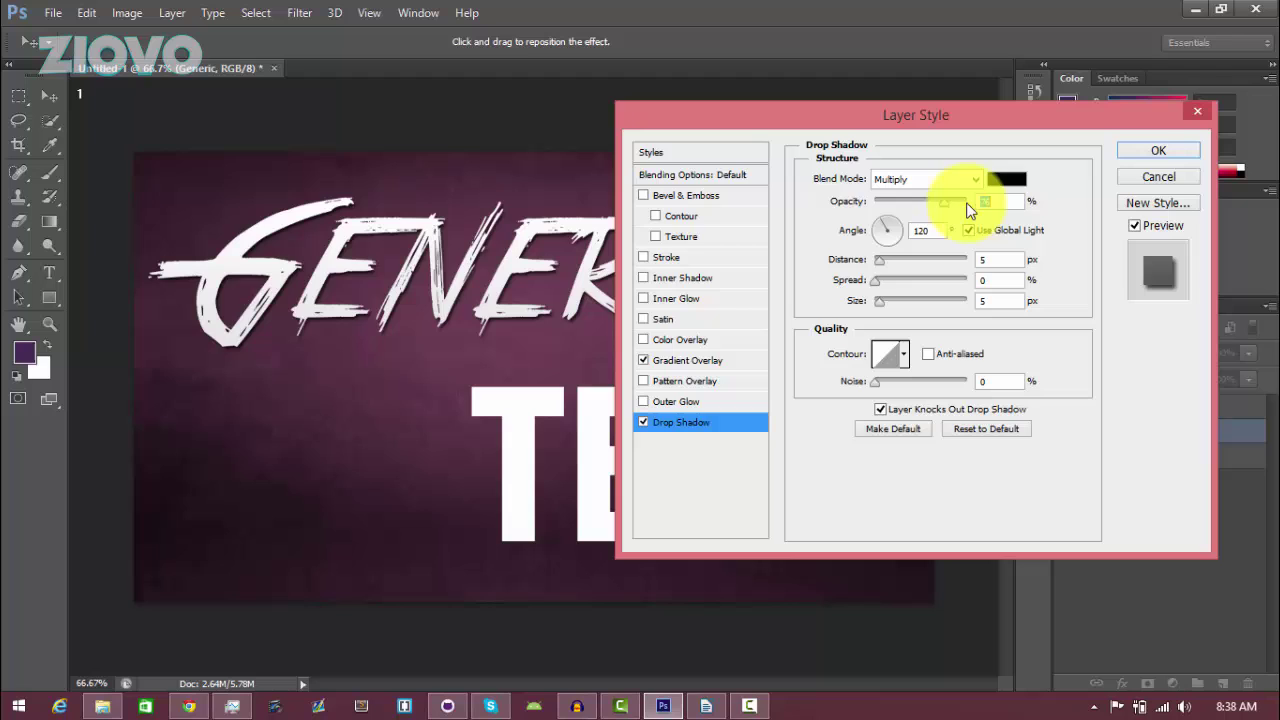
pyautogui.click(1007, 260)
pyautogui.write('0')
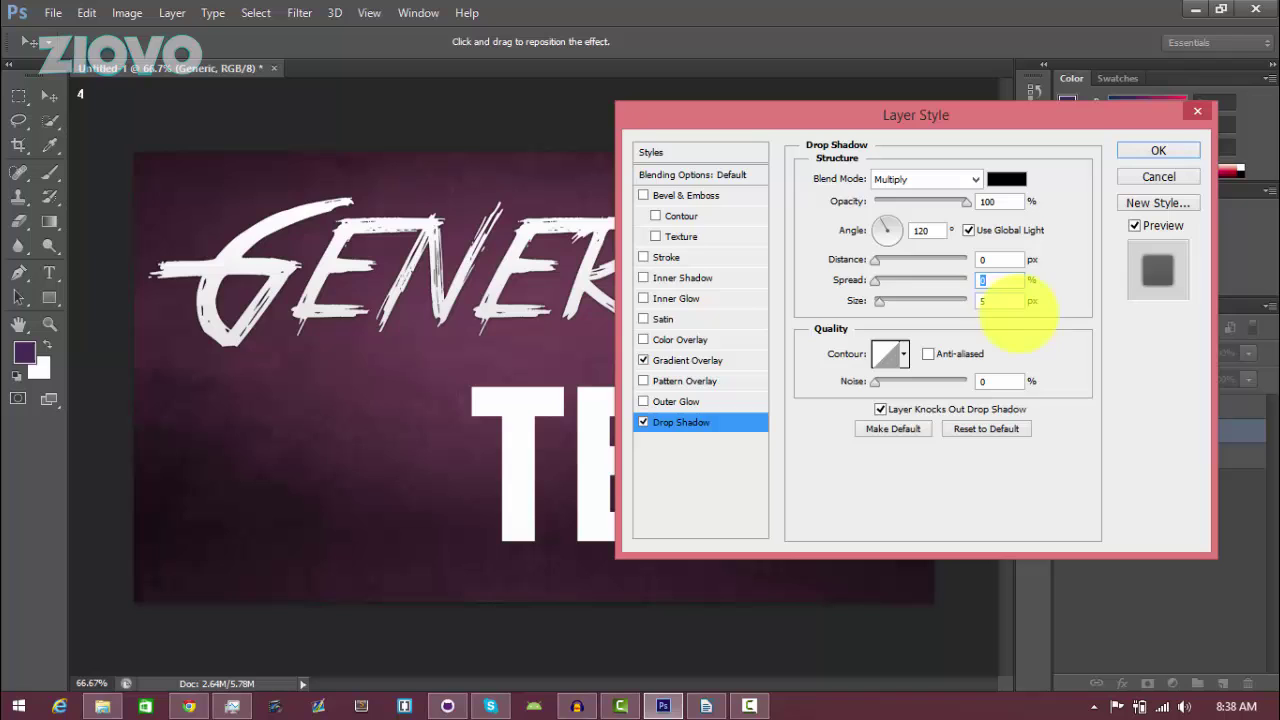
pyautogui.write('33')
pyautogui.press('Tab')
pyautogui.write('33')
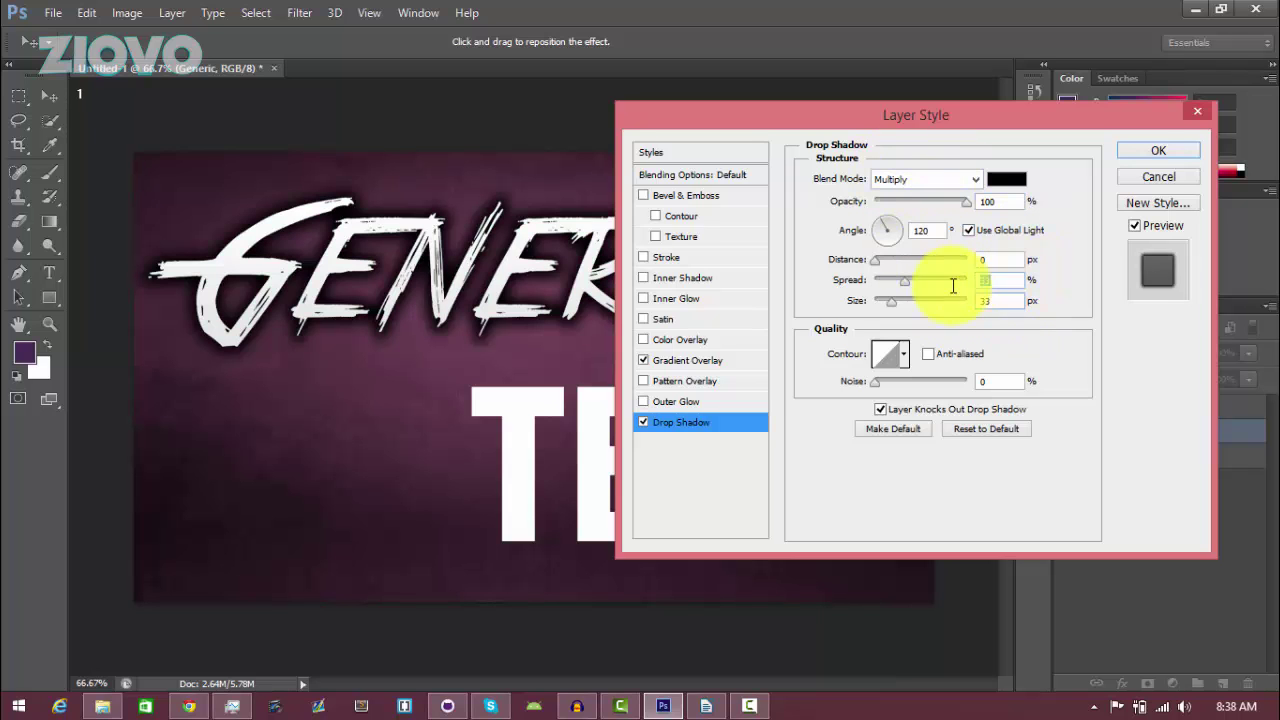
pyautogui.write('44')
pyautogui.press('Tab')
pyautogui.write('44')
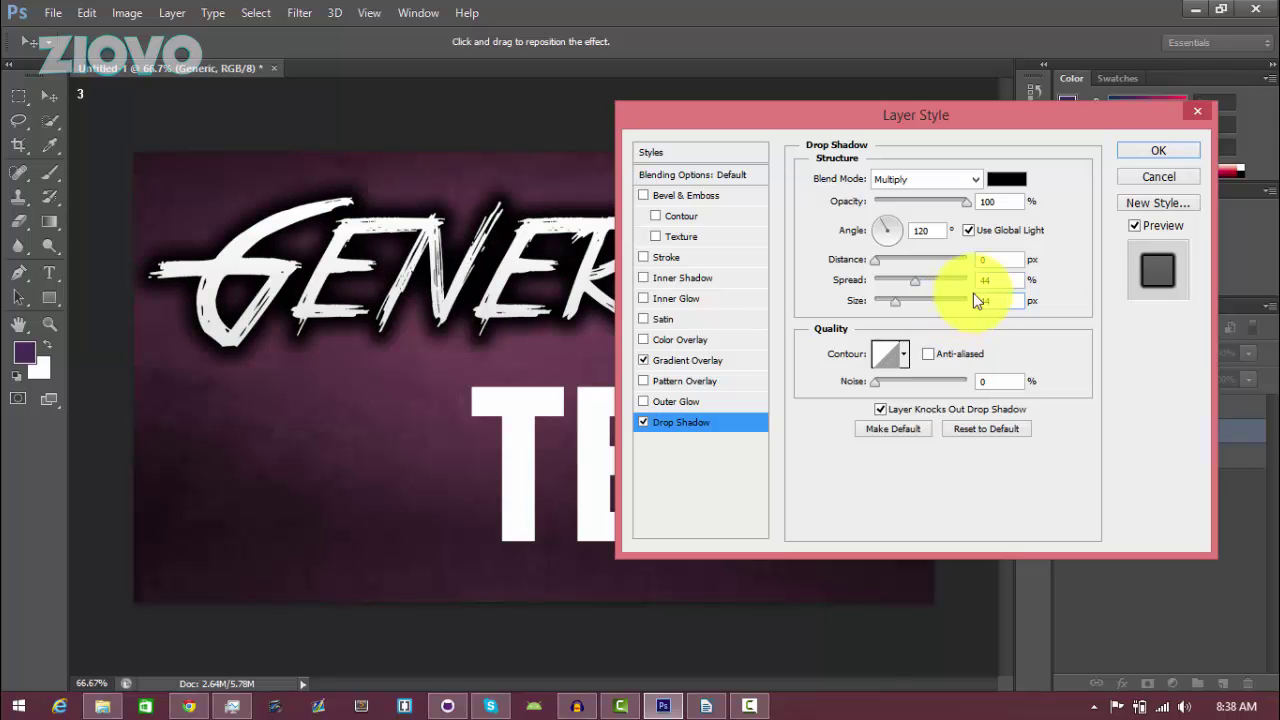
pyautogui.write('33')
pyautogui.press('Tab')
pyautogui.write('33')
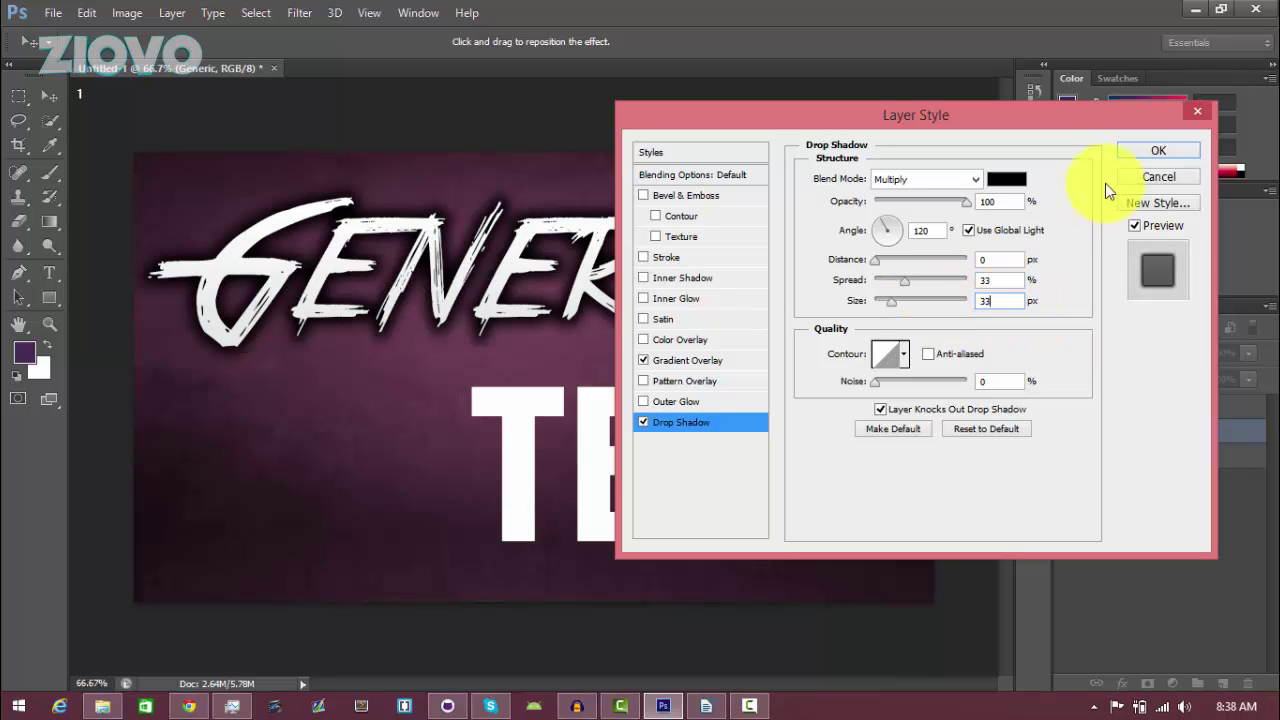
pyautogui.click(1138, 150)
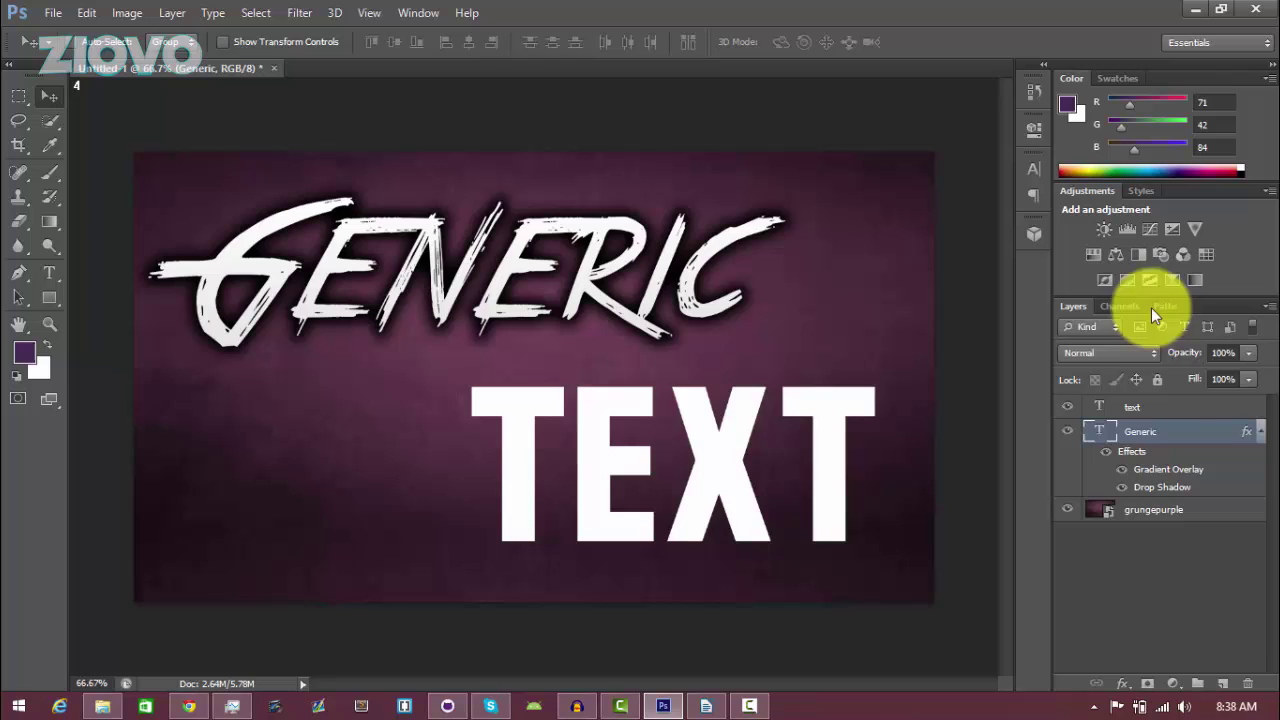
# Step: Open the TEXT layer's Blending Options and add a Gradient Overlay
pyautogui.click(1176, 410)
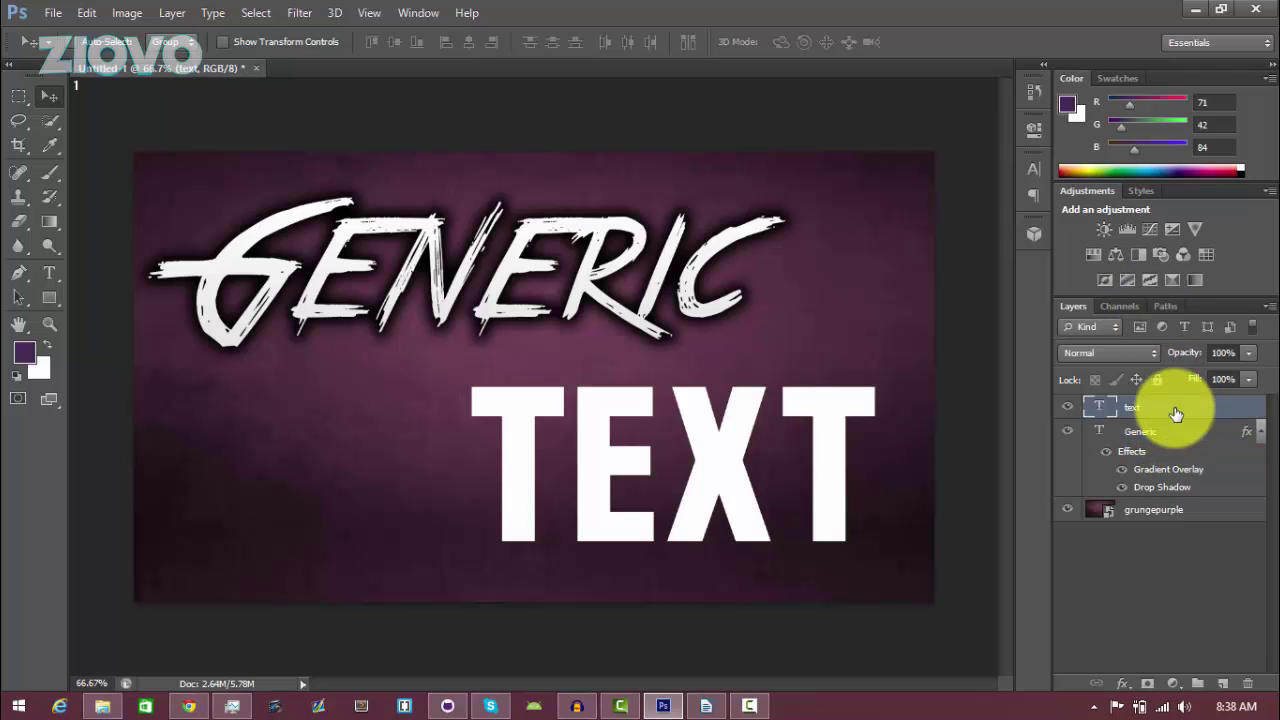
pyautogui.rightClick(1176, 413)
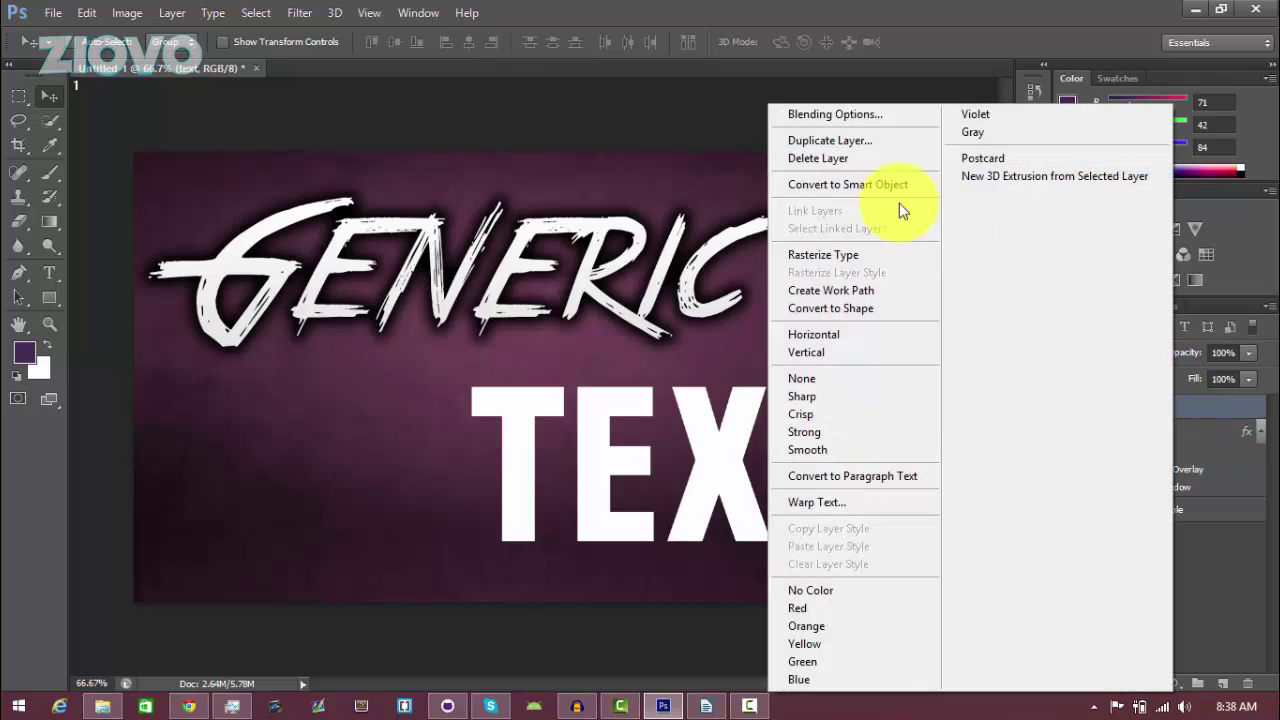
pyautogui.click(857, 119)
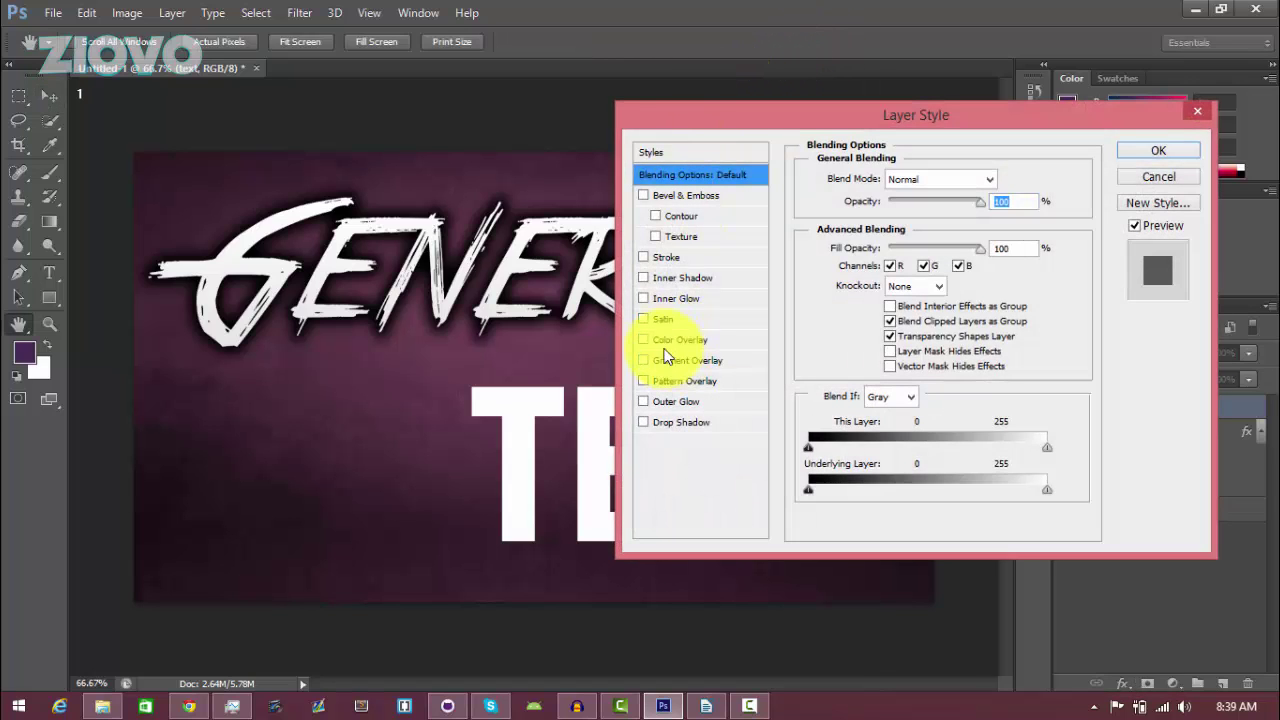
pyautogui.click(643, 196)
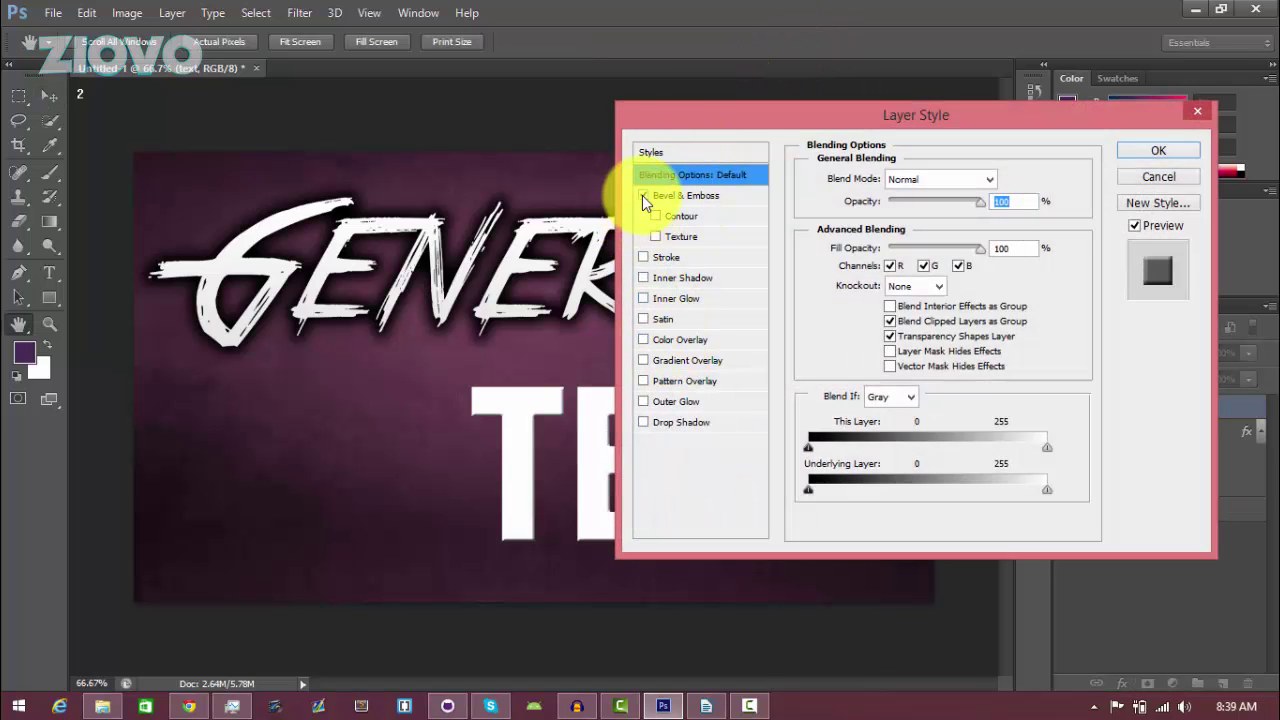
pyautogui.click(642, 195)
pyautogui.click(643, 360)
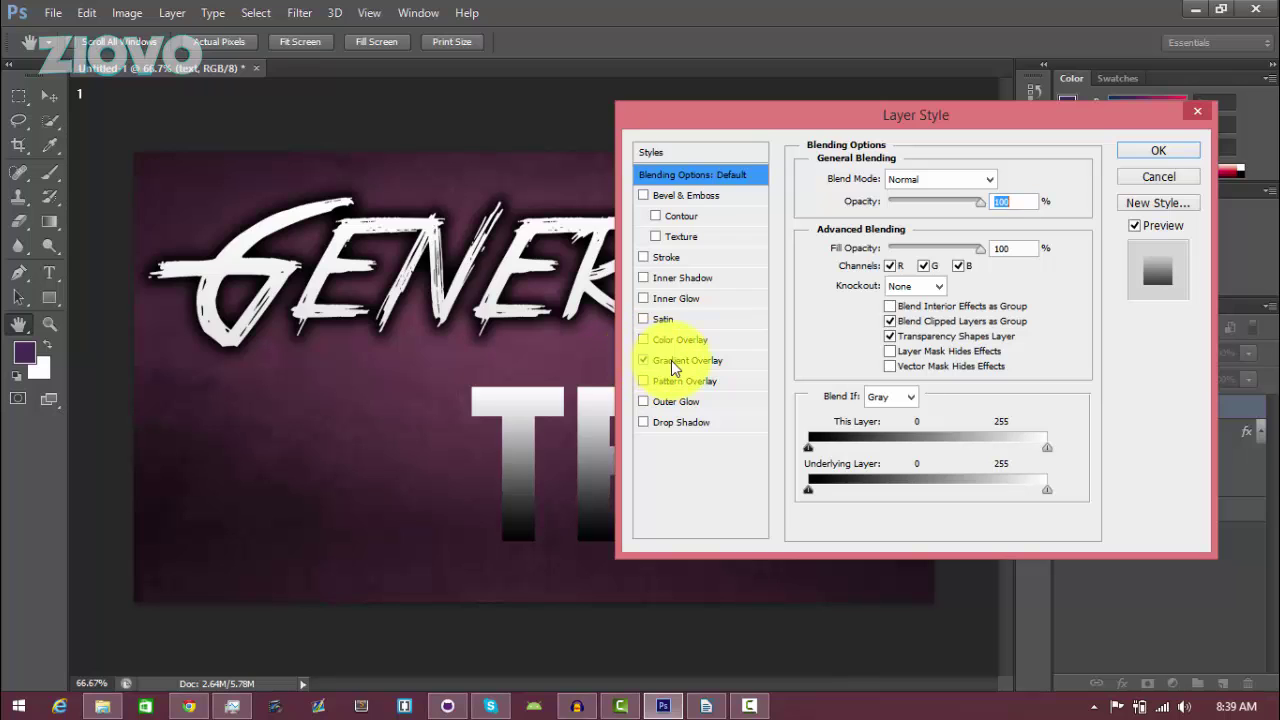
pyautogui.click(672, 360)
# Step: Set the gradient's left end to a saturated magenta-purple
pyautogui.click(914, 224)
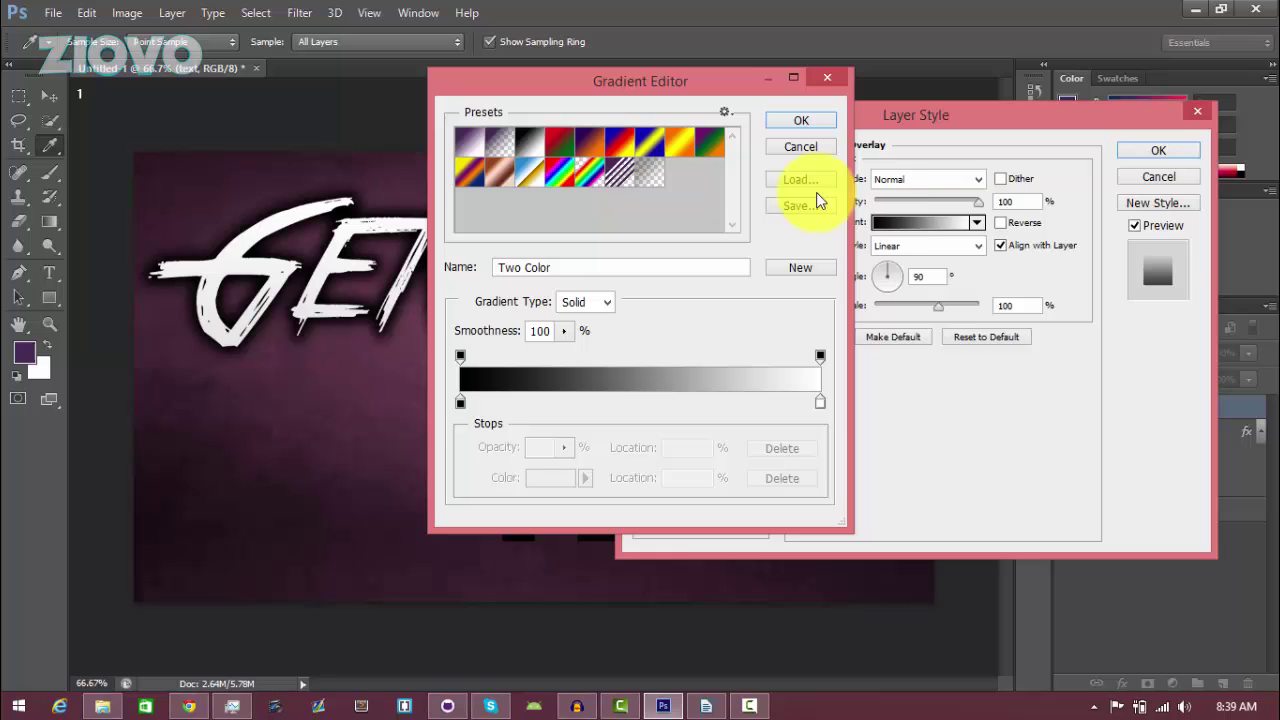
pyautogui.doubleClick(460, 401)
pyautogui.click(634, 245)
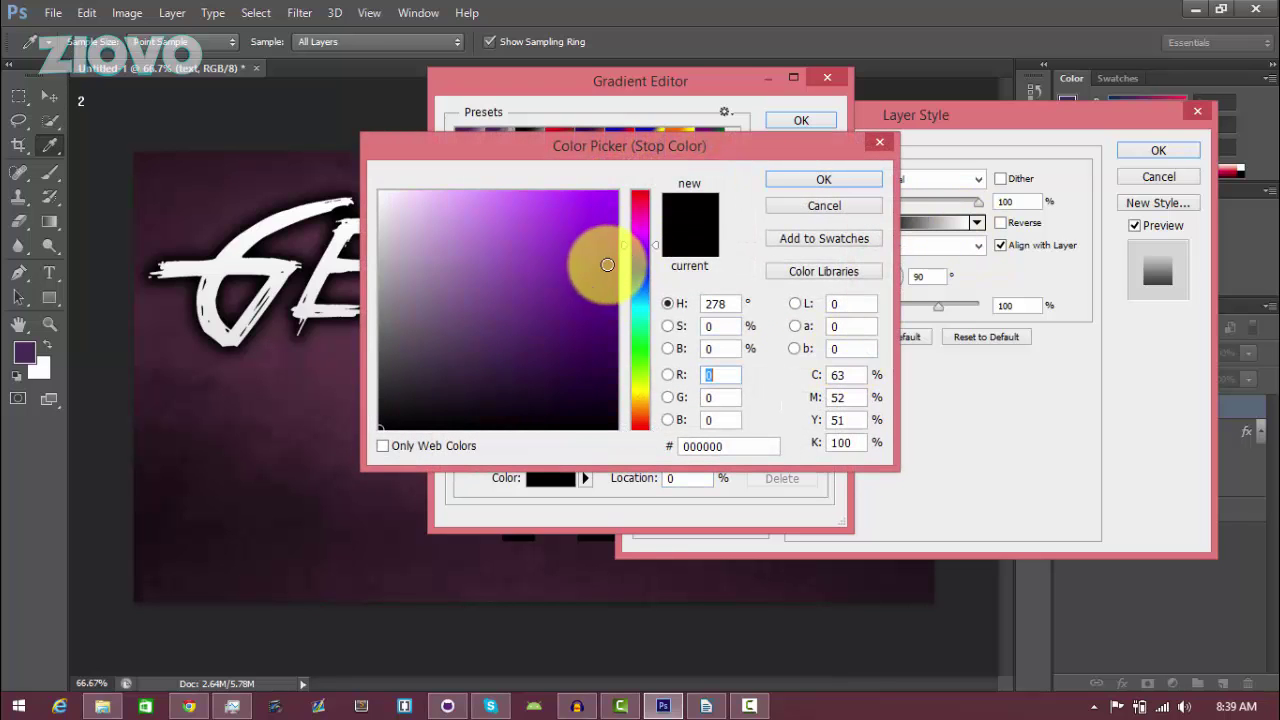
pyautogui.click(606, 236)
pyautogui.moveTo(638, 244); pyautogui.dragTo(640, 232)
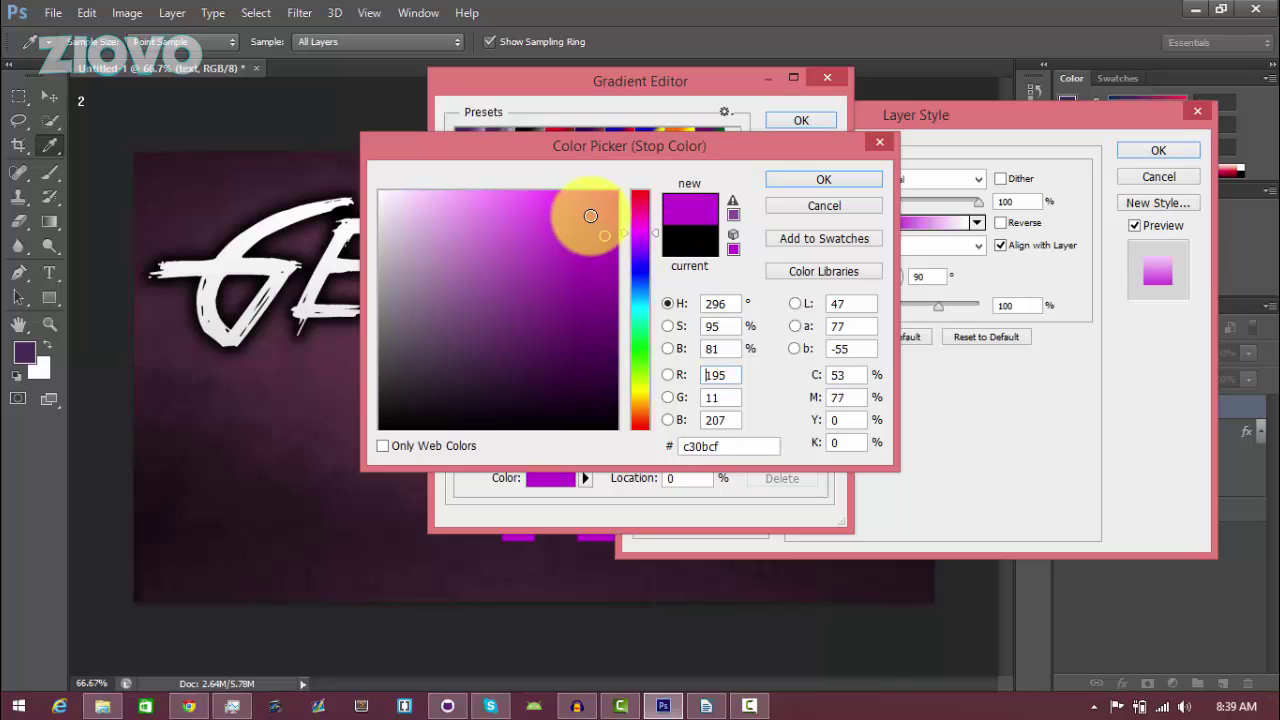
pyautogui.click(592, 229)
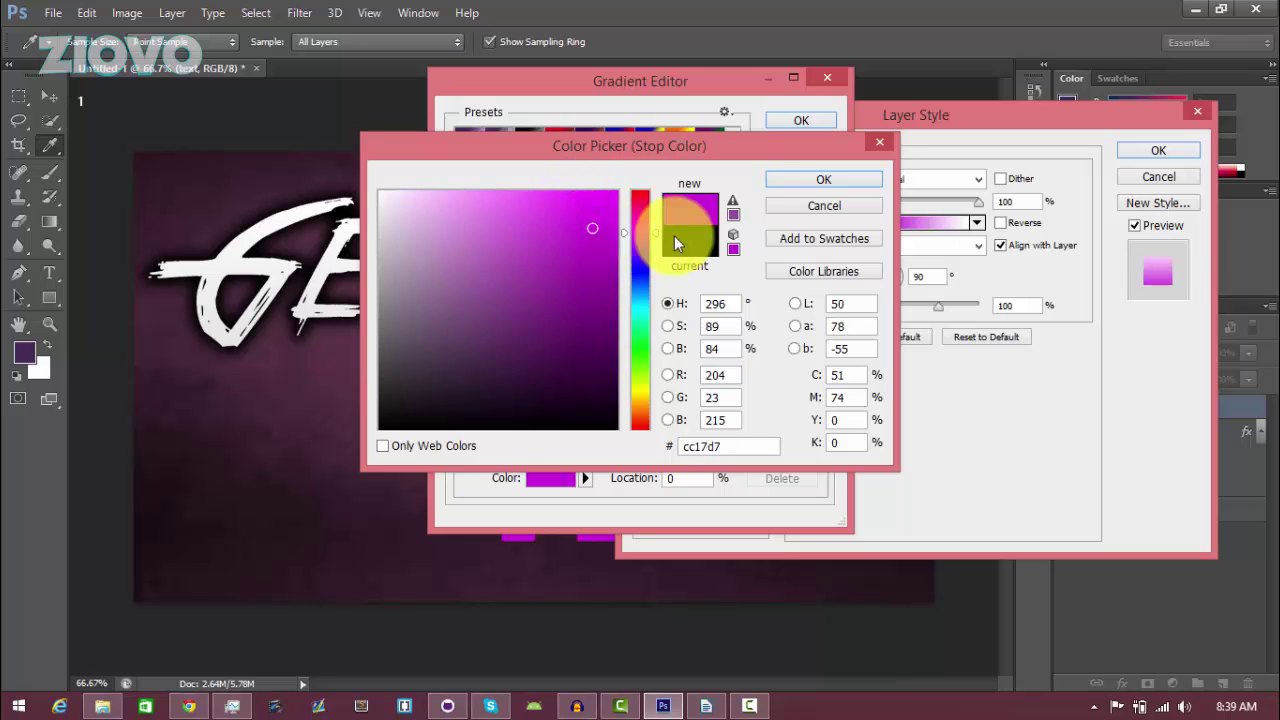
pyautogui.click(787, 190)
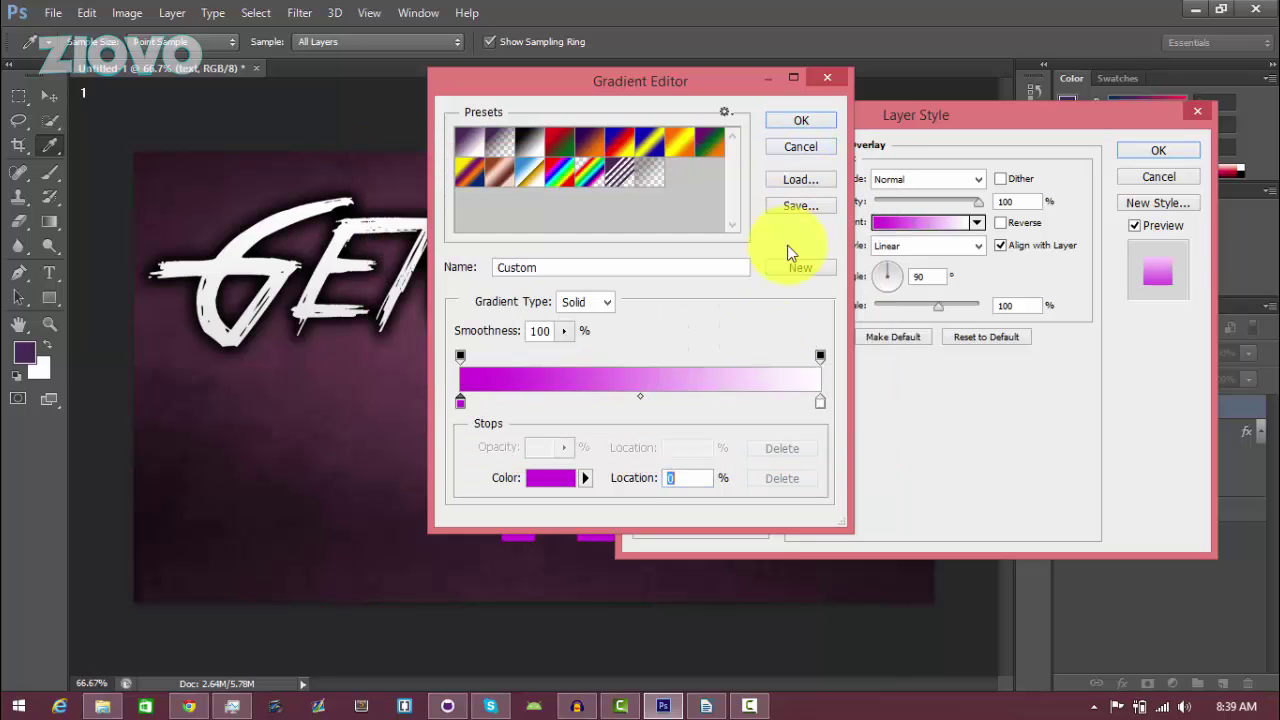
# Step: Set the gradient's right end to a light pink and confirm the purple-to-pink gradient
pyautogui.doubleClick(820, 402)
pyautogui.click(640, 226)
pyautogui.click(596, 204)
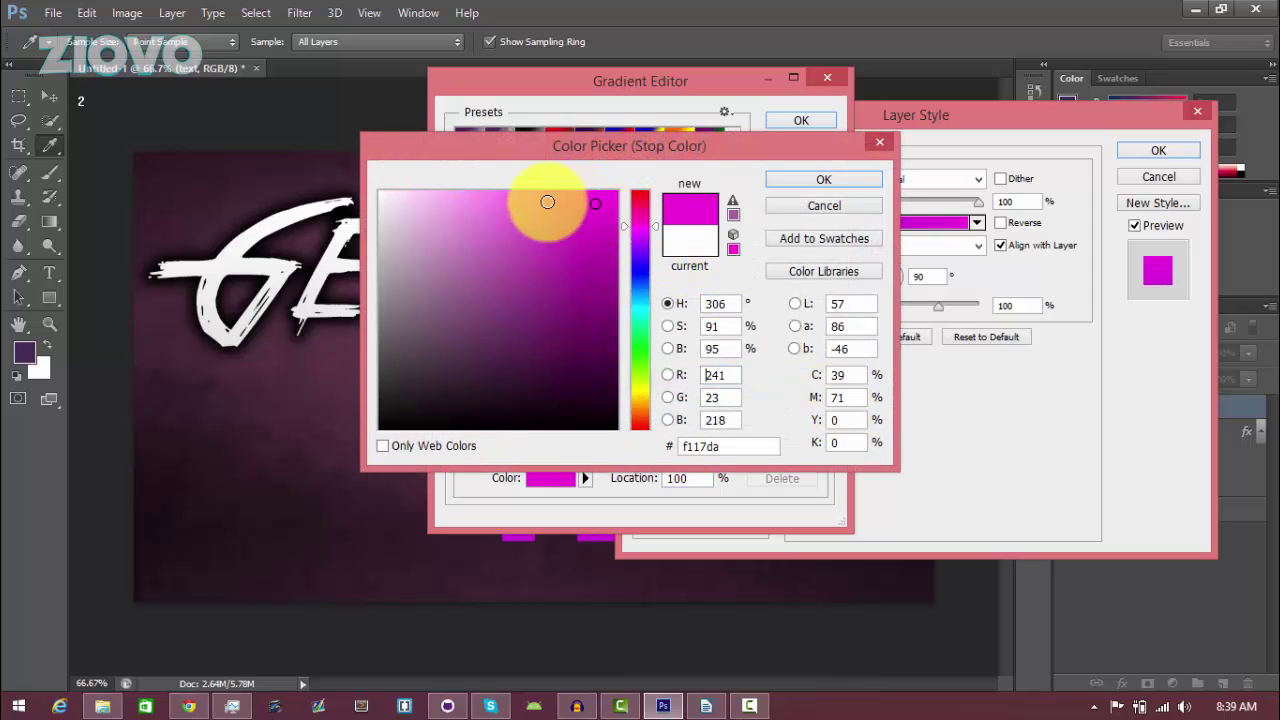
pyautogui.click(547, 202)
pyautogui.click(496, 201)
pyautogui.click(772, 180)
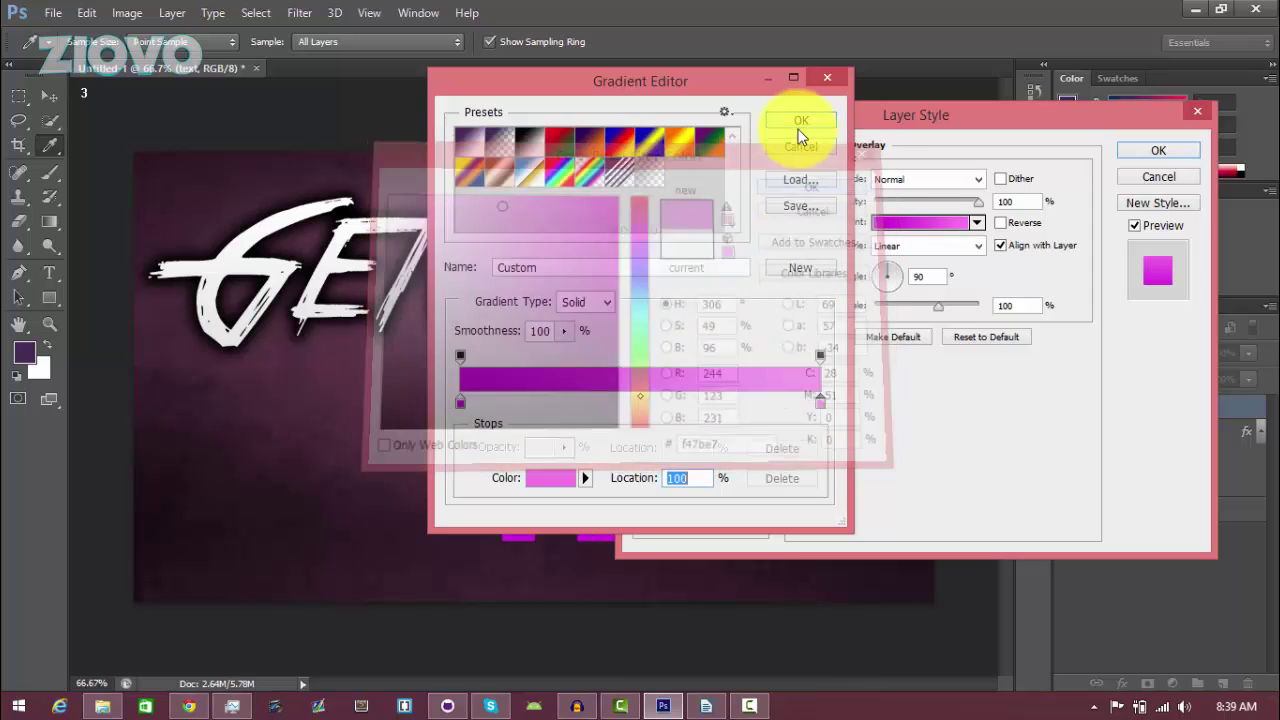
pyautogui.click(800, 122)
# Step: Darken the gradient's pink end slightly
pyautogui.moveTo(735, 128); pyautogui.dragTo(789, 106)
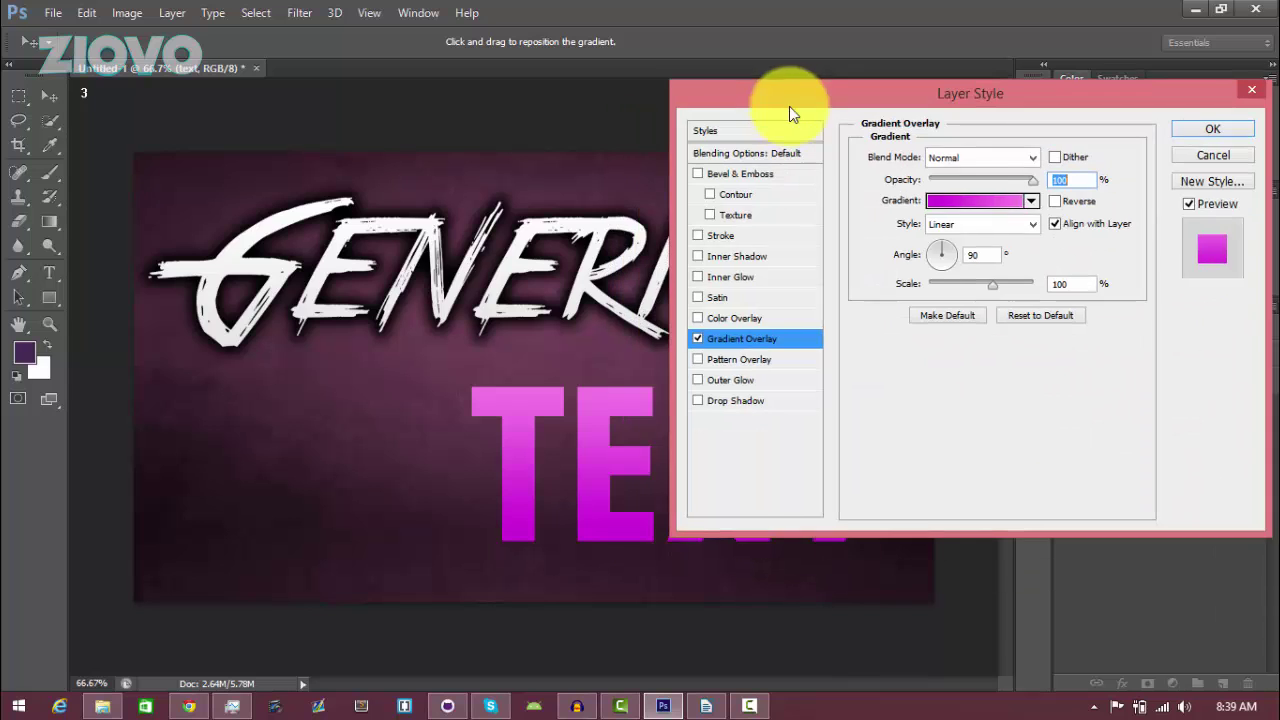
pyautogui.click(975, 200)
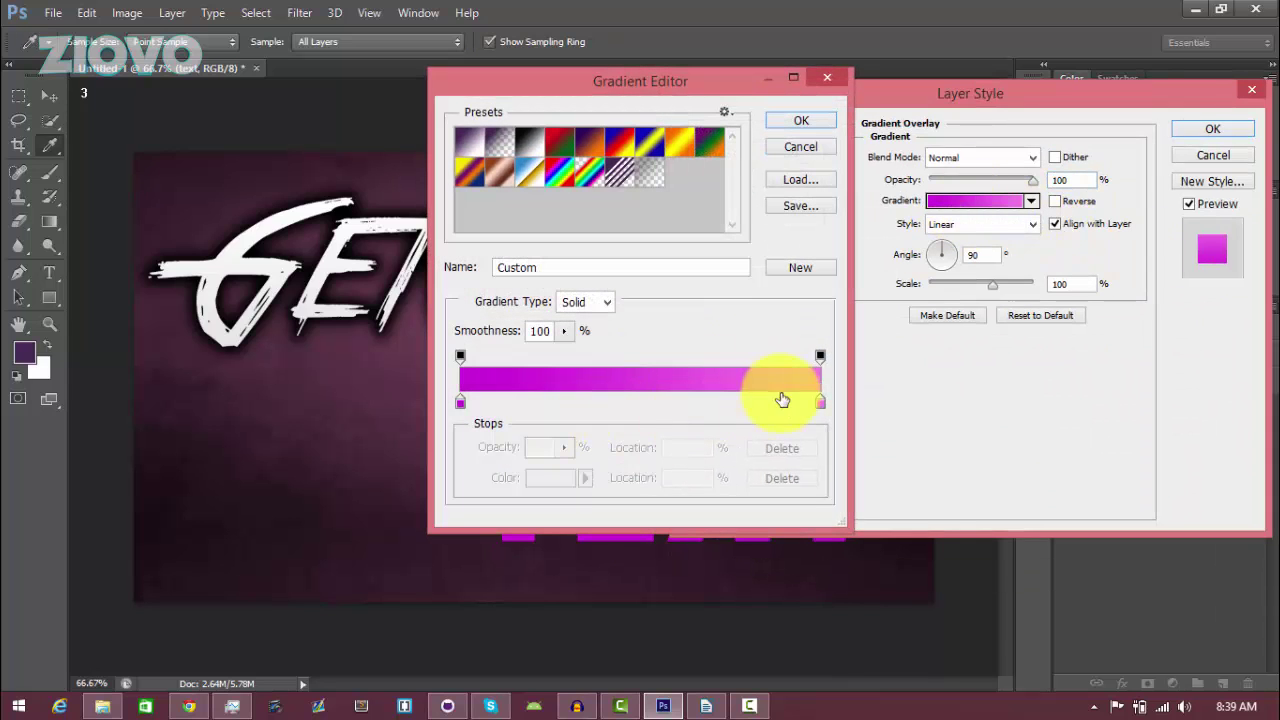
pyautogui.doubleClick(820, 402)
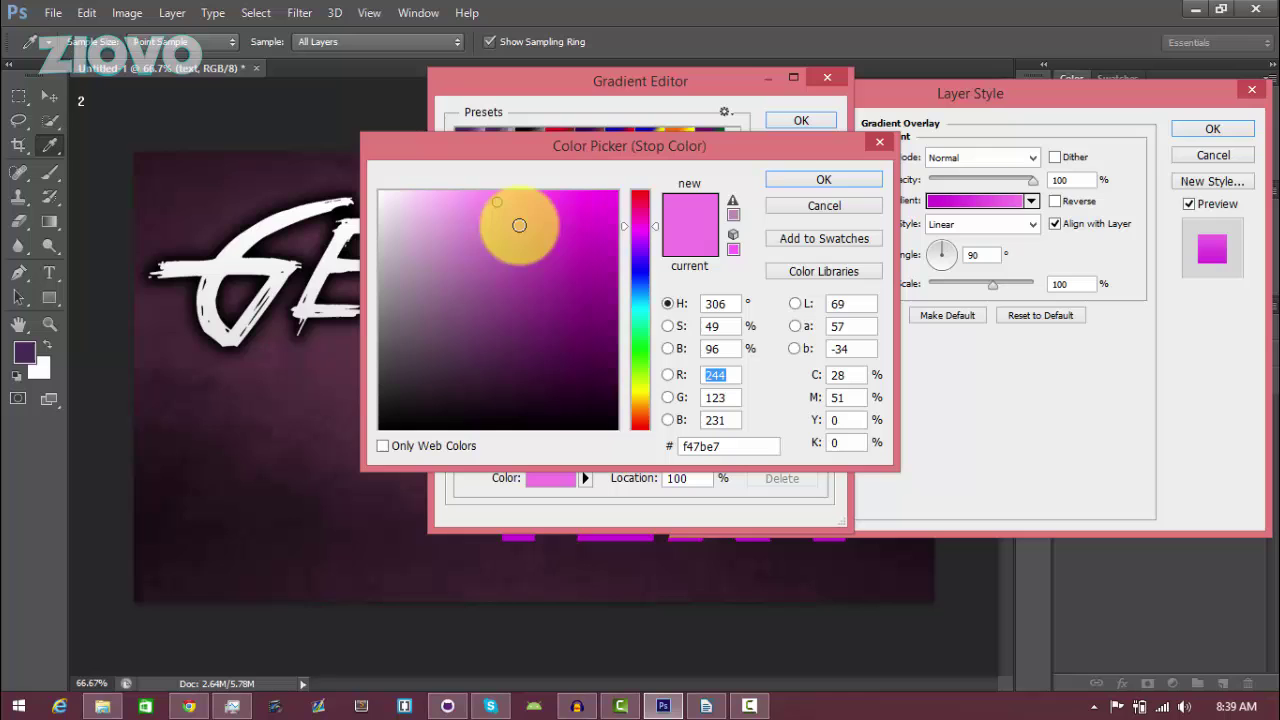
pyautogui.click(508, 215)
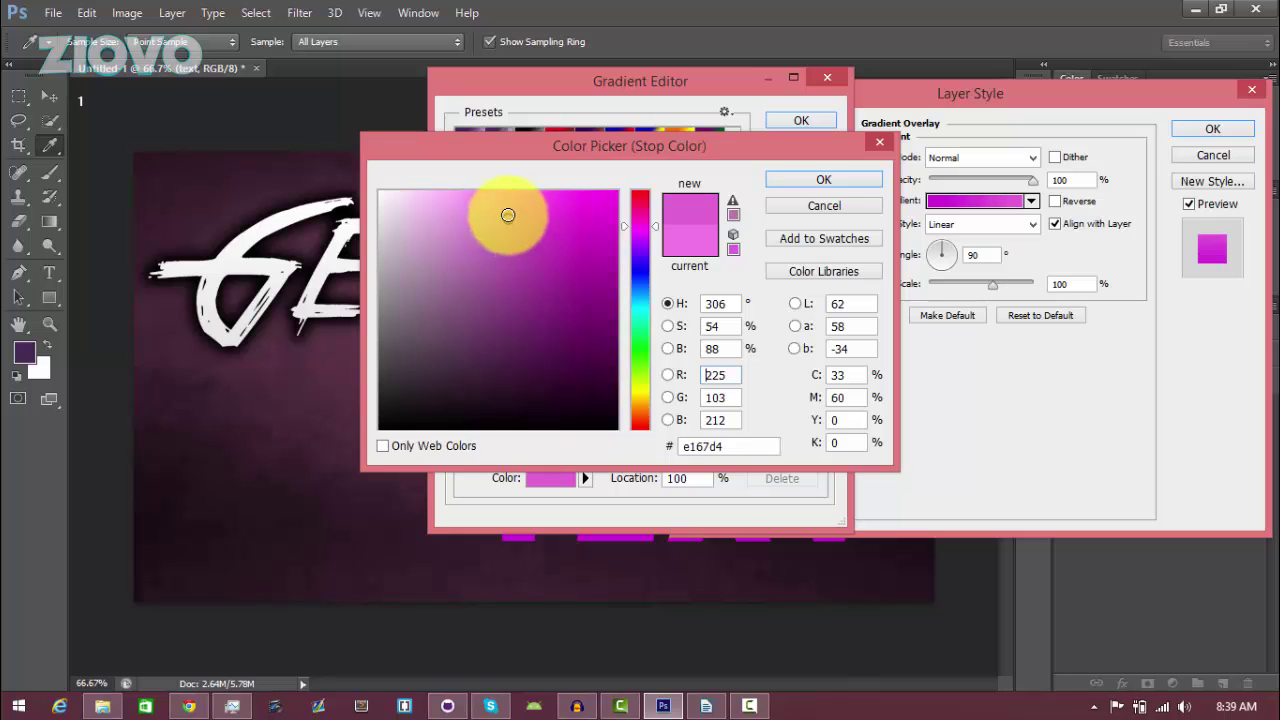
pyautogui.click(810, 180)
pyautogui.click(802, 119)
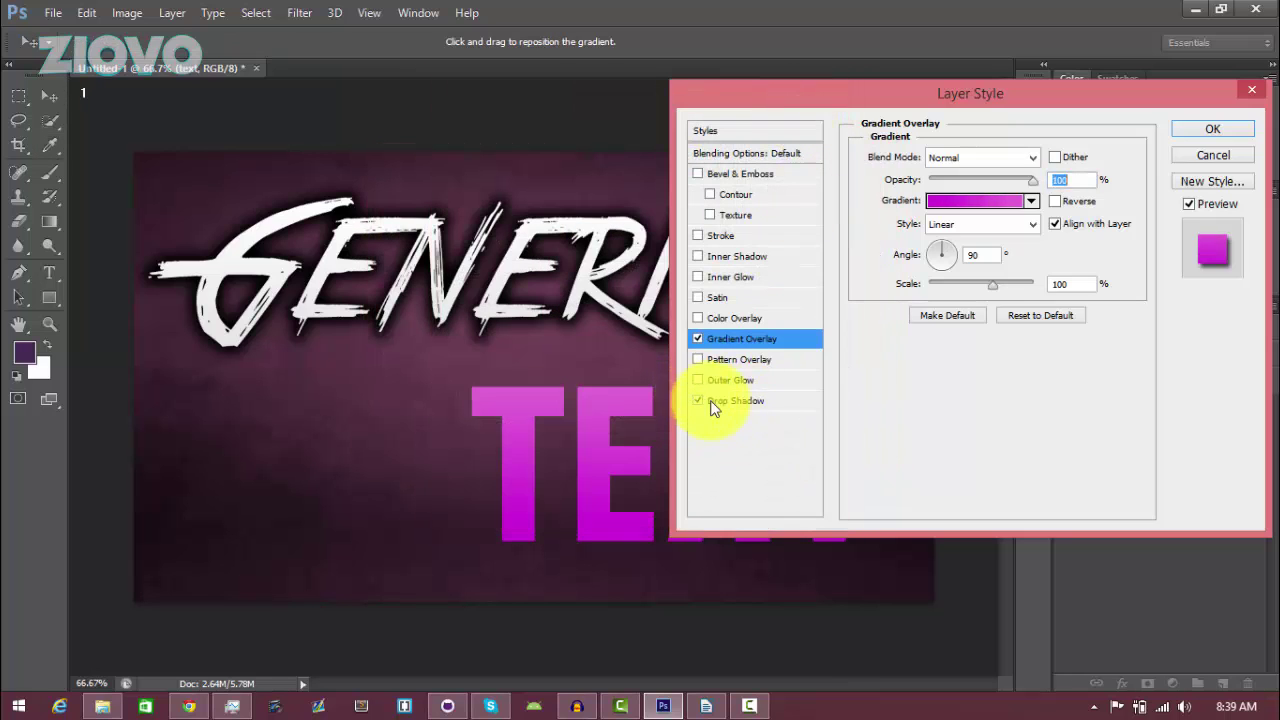
# Step: Add a Drop Shadow: opacity 100%, distance 0, spread 44%, size 44 px, and apply
pyautogui.click(714, 403)
pyautogui.moveTo(1006, 186); pyautogui.dragTo(1057, 186)
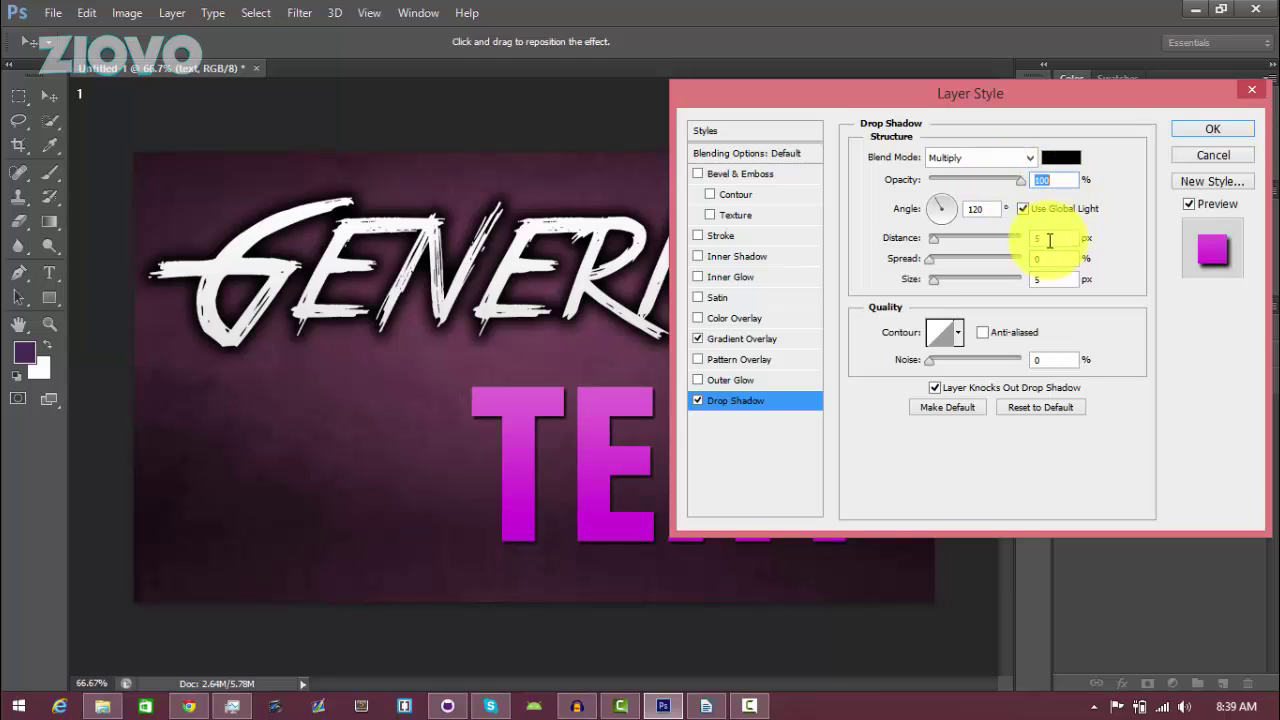
pyautogui.moveTo(933, 238); pyautogui.dragTo(925, 238)
pyautogui.press('Tab')
pyautogui.write('33')
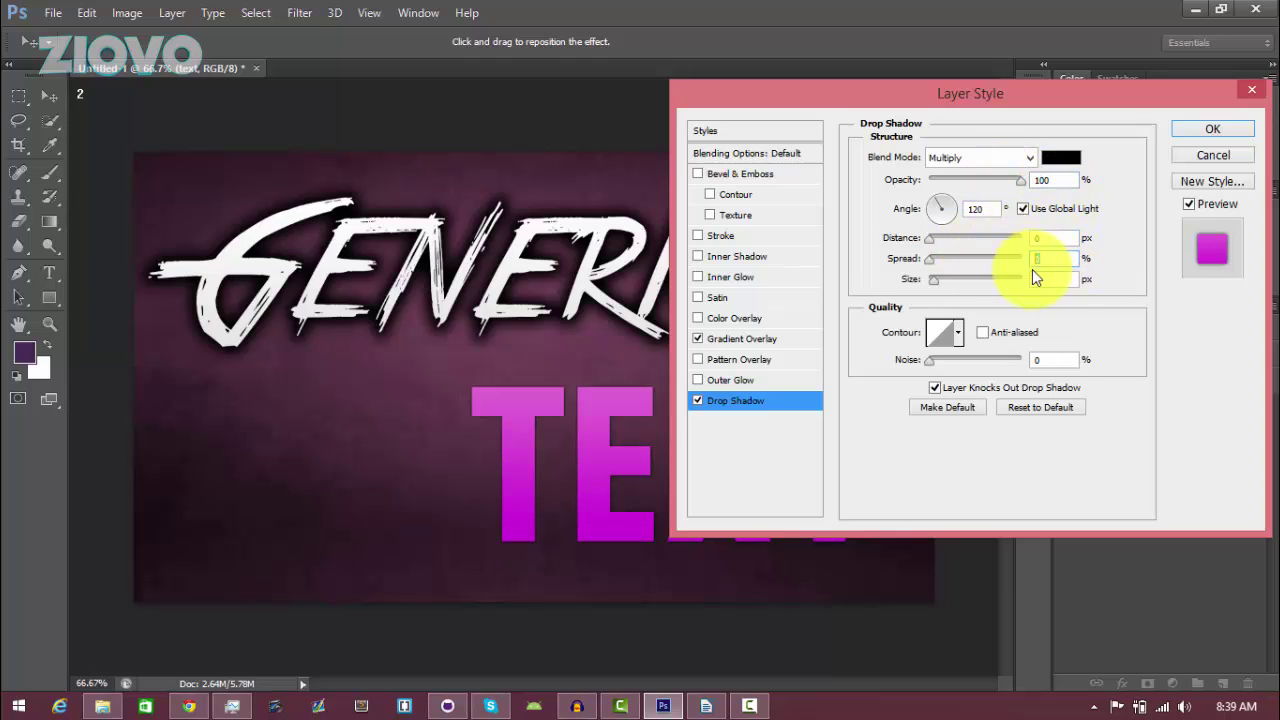
pyautogui.press('Tab')
pyautogui.write('33')
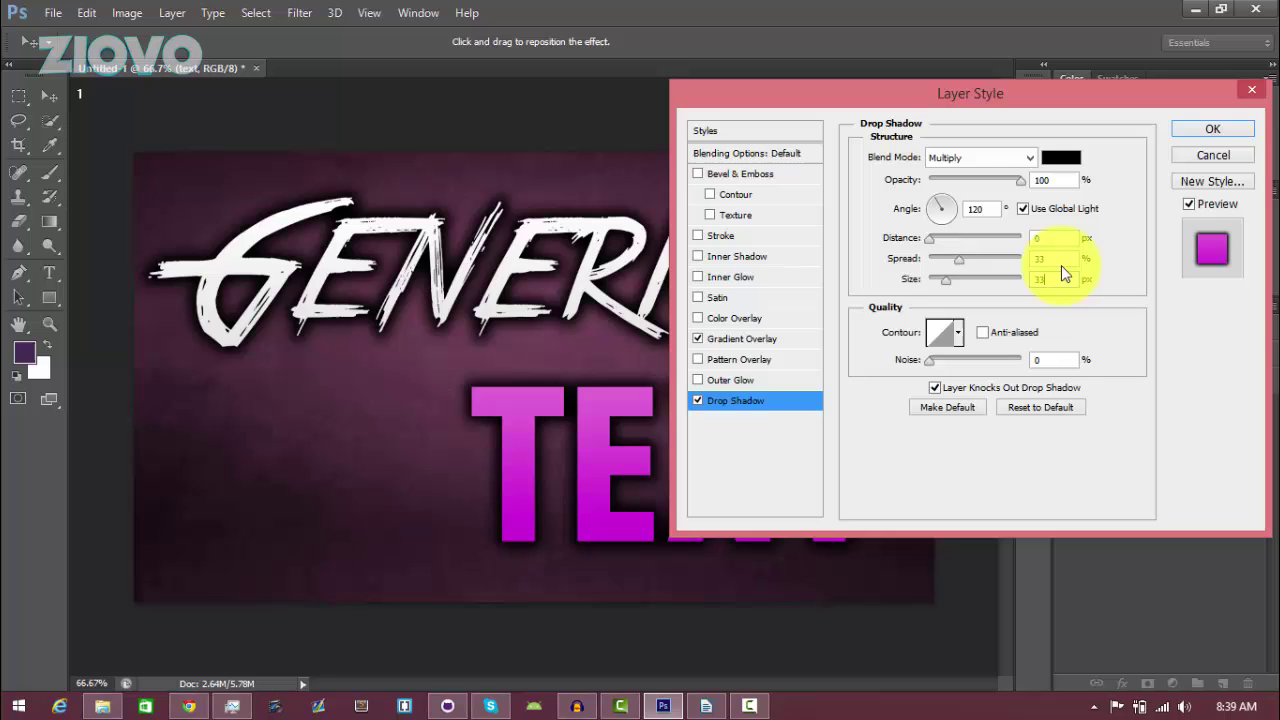
pyautogui.hotkey('shift', 'Tab')
pyautogui.write('44')
pyautogui.press('Tab')
pyautogui.write('44')
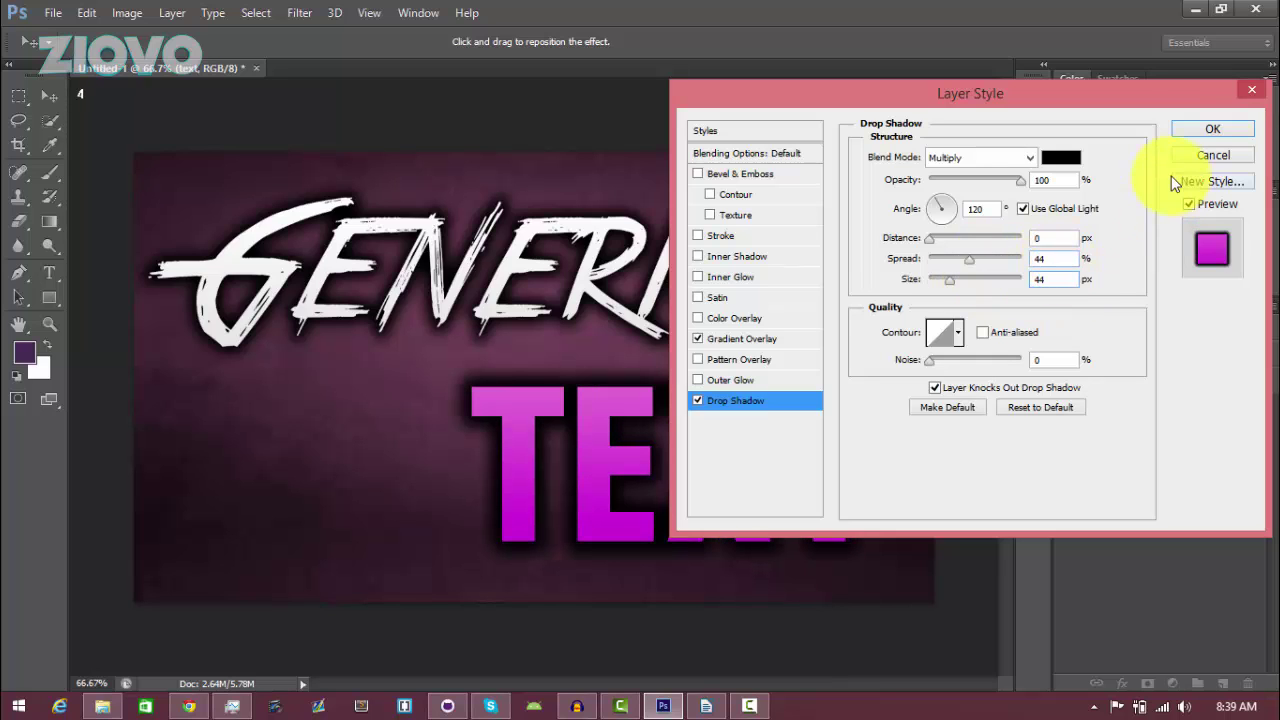
pyautogui.click(1194, 128)
# Step: Give the grungepurple background layer a black Color Overlay at 30% opacity
pyautogui.click(1165, 566)
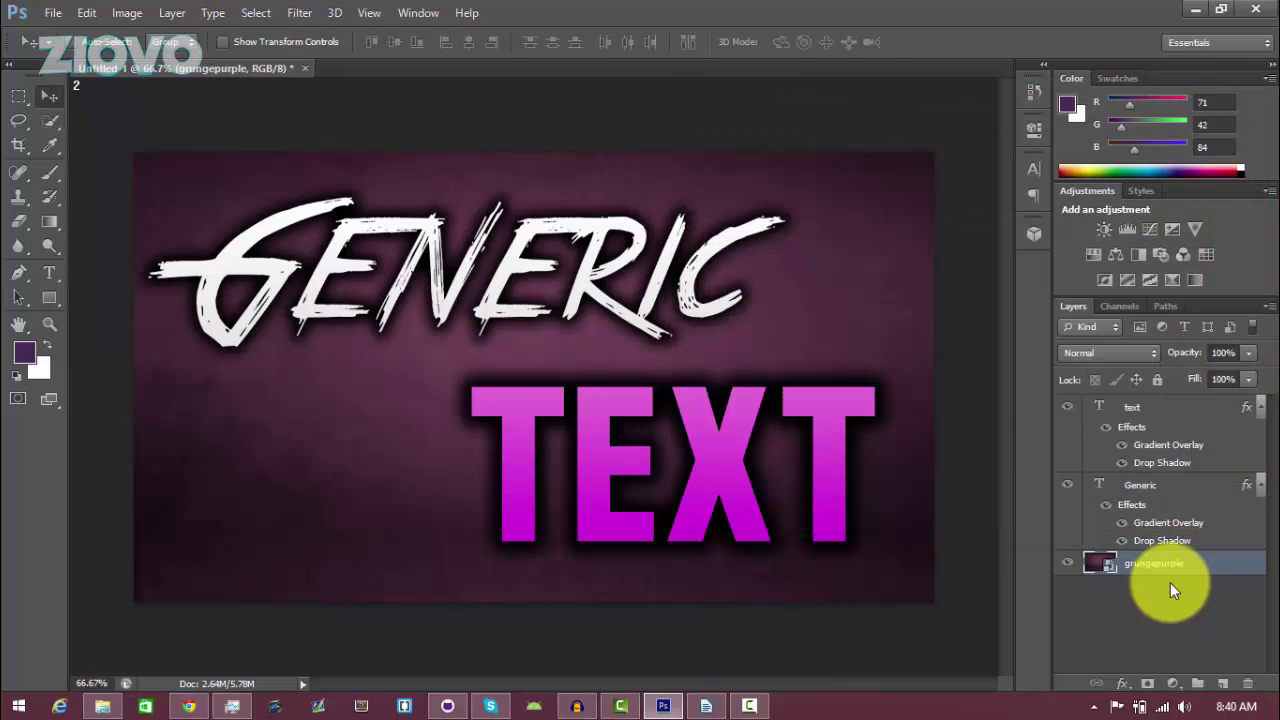
pyautogui.rightClick(1176, 567)
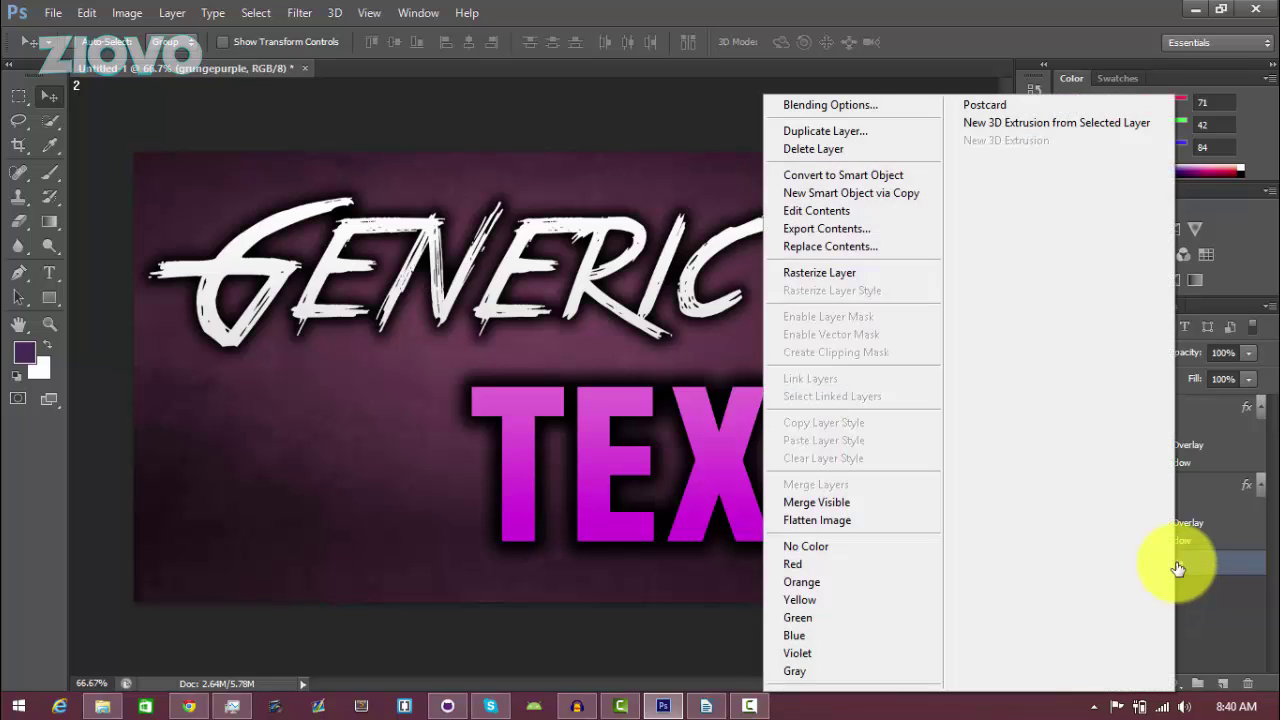
pyautogui.click(772, 108)
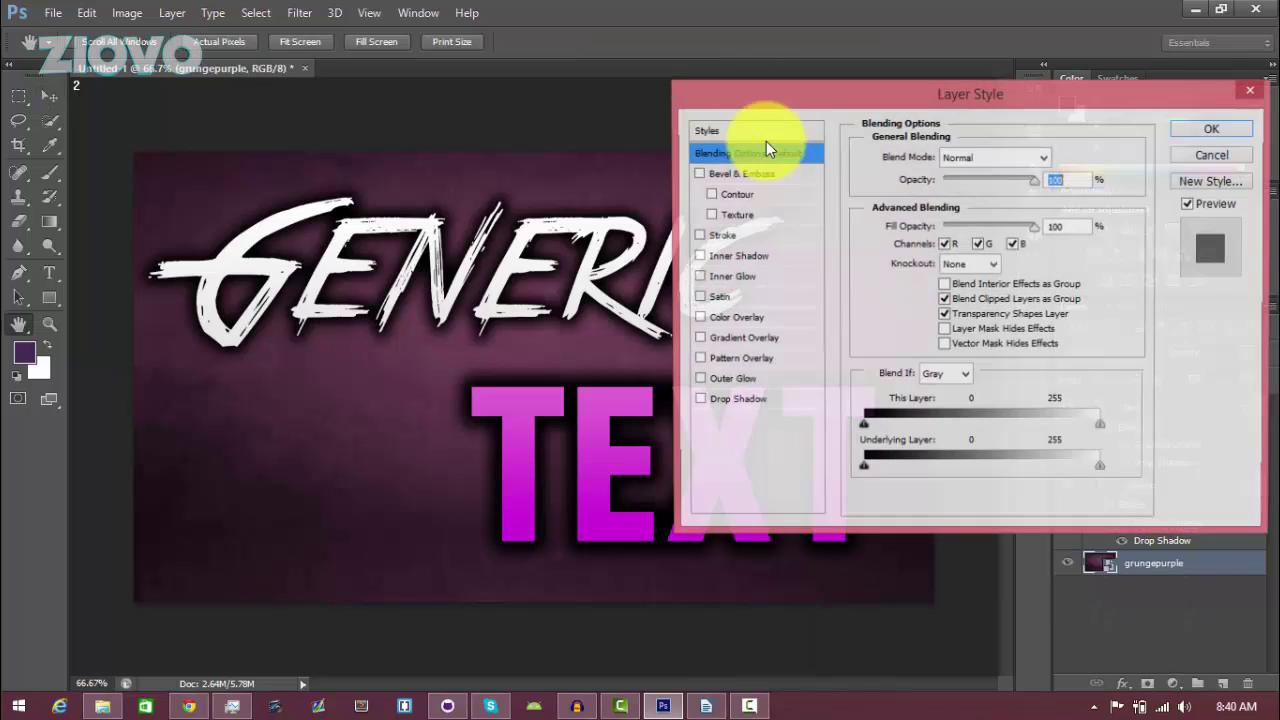
pyautogui.click(712, 318)
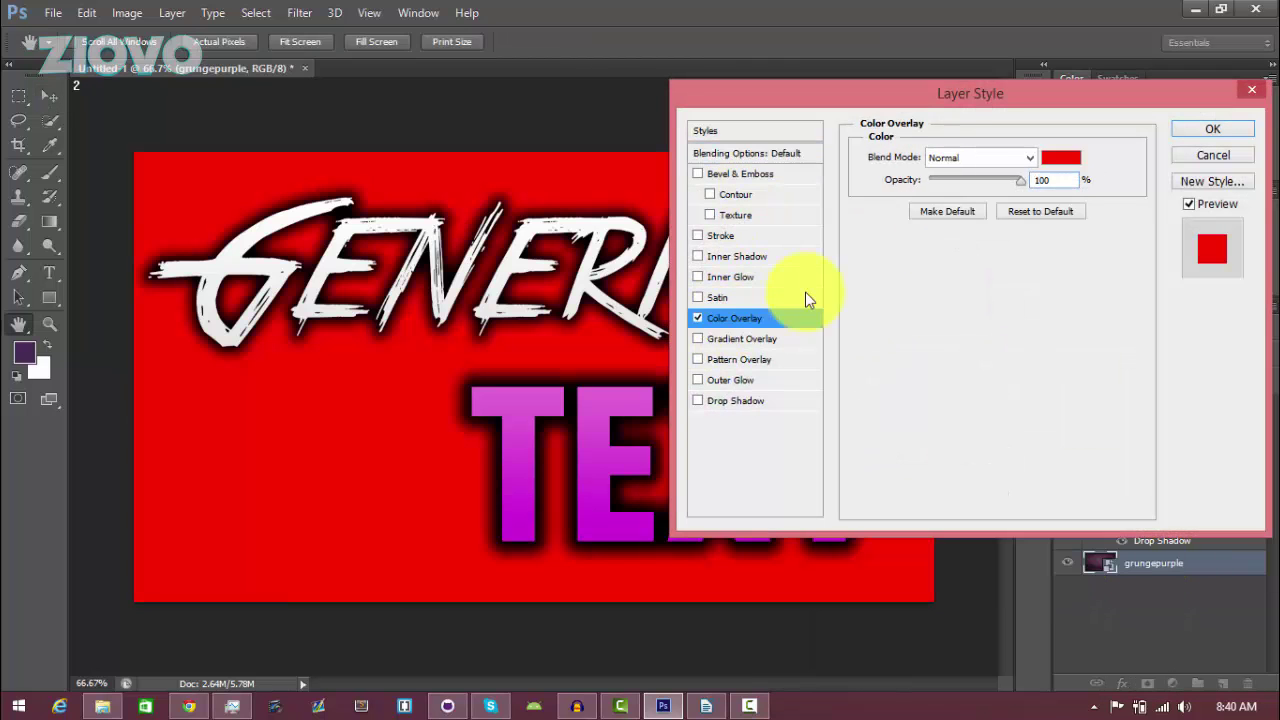
pyautogui.click(1060, 157)
pyautogui.click(618, 455)
pyautogui.click(823, 177)
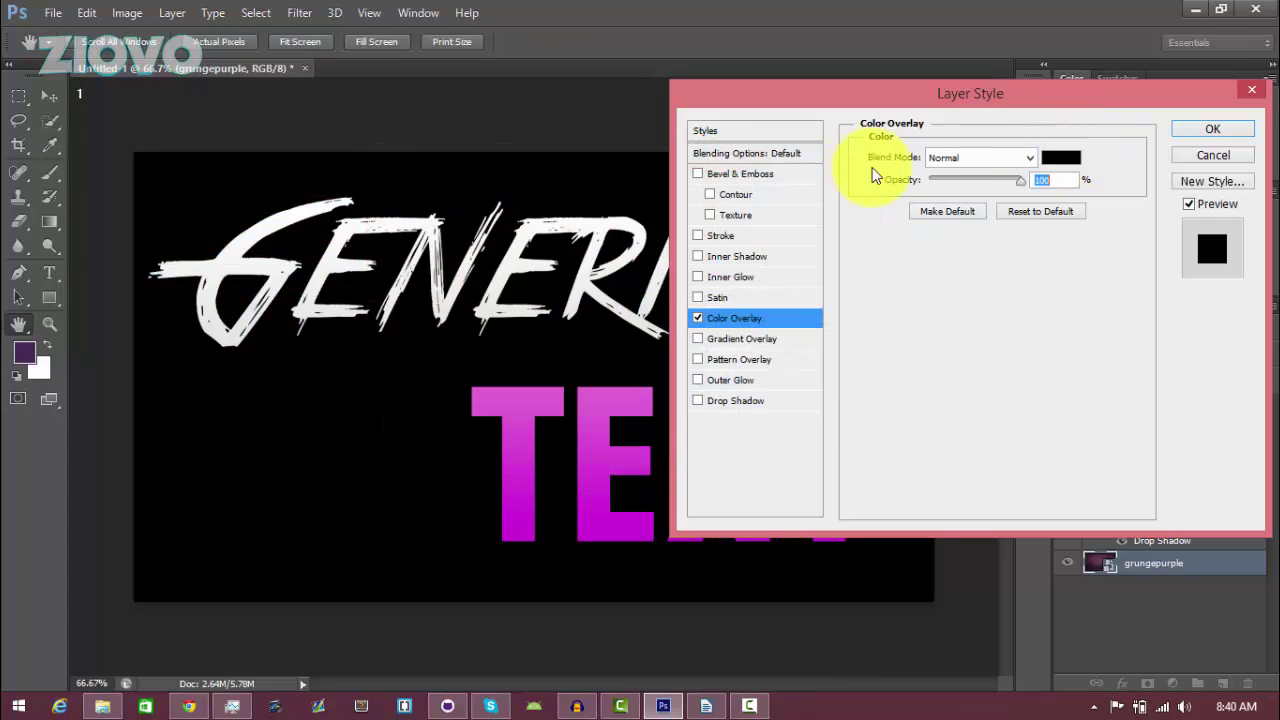
pyautogui.click(956, 182)
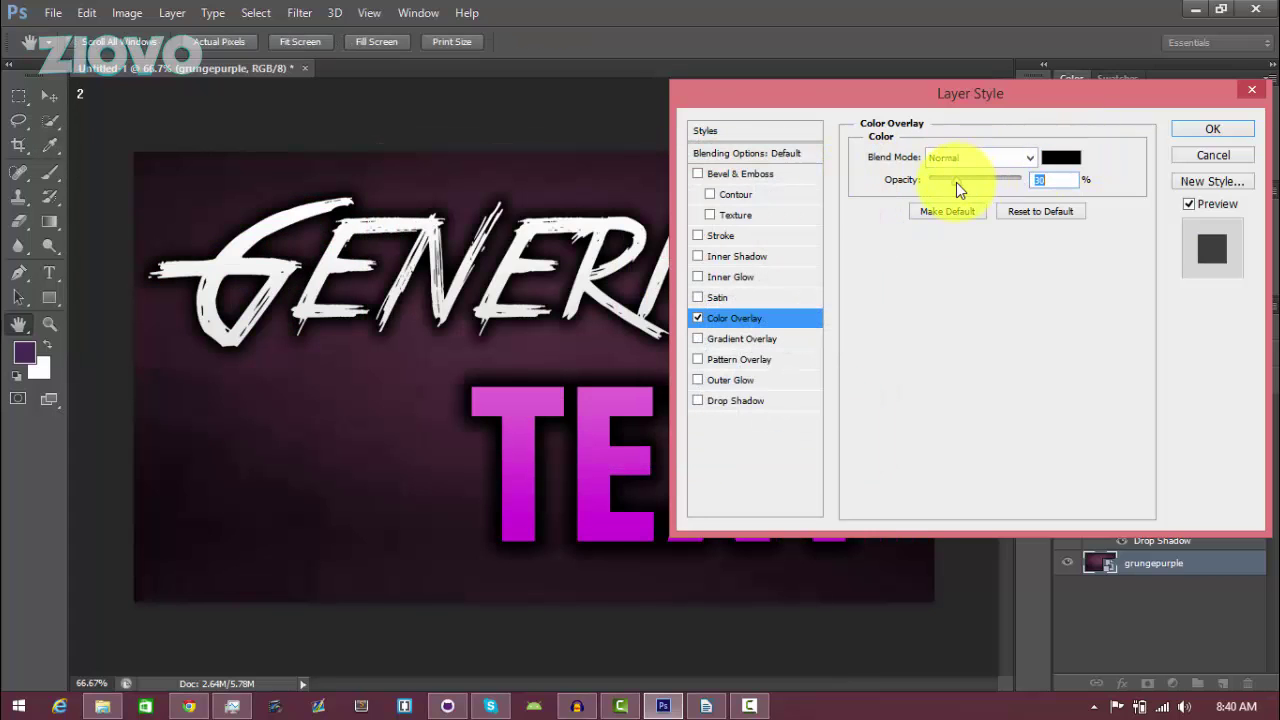
# Step: Try a red overlay colour, revert to black, and apply the darkening overlay
pyautogui.click(1060, 157)
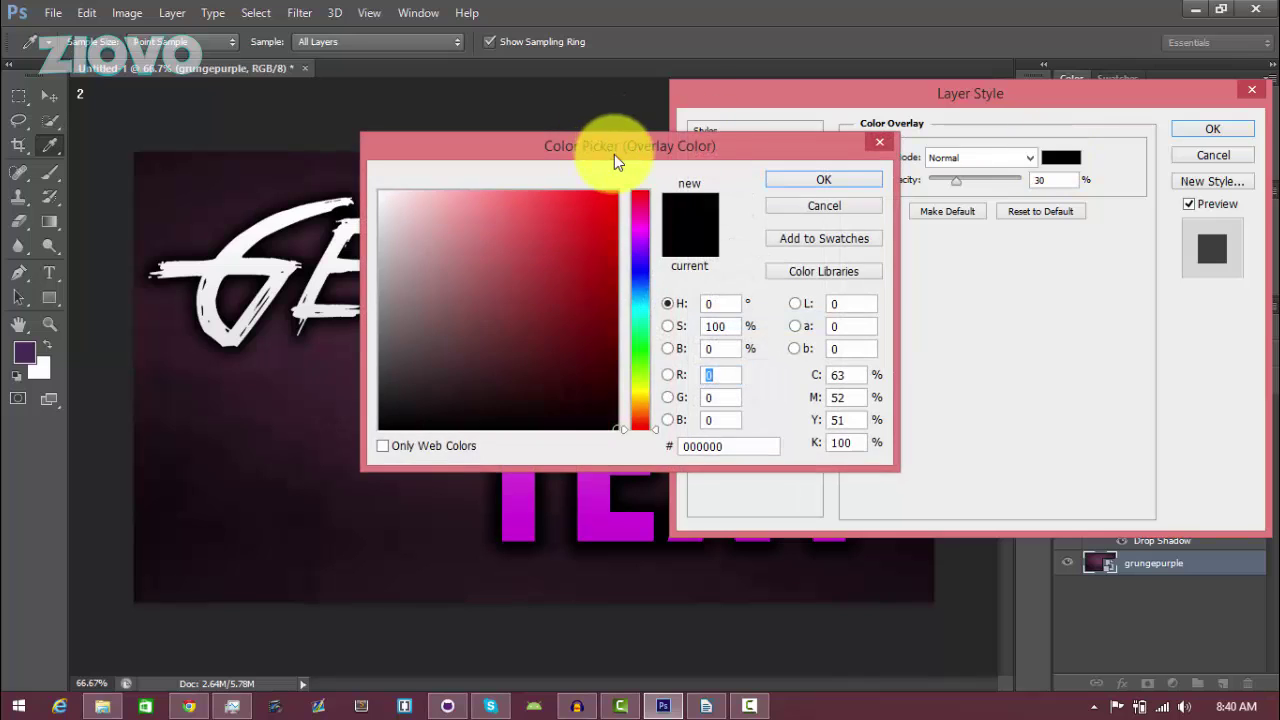
pyautogui.moveTo(614, 154); pyautogui.dragTo(758, 160)
pyautogui.click(728, 209)
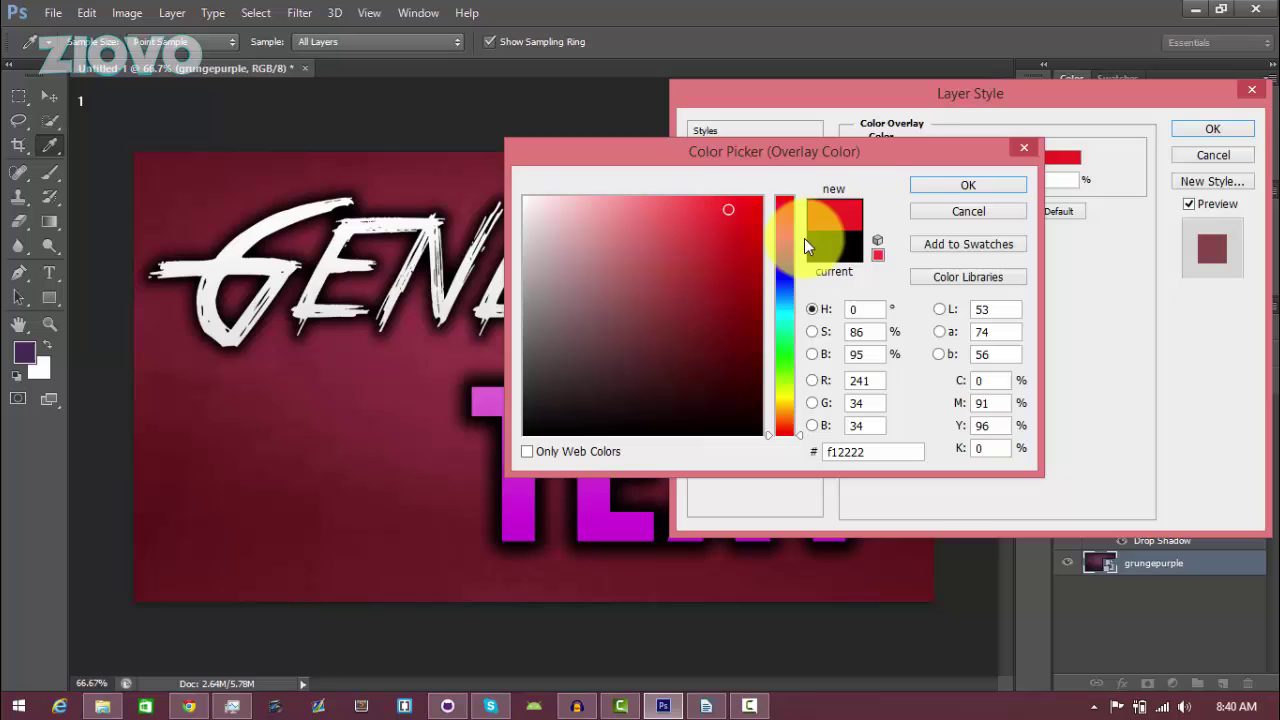
pyautogui.click(762, 434)
pyautogui.click(959, 183)
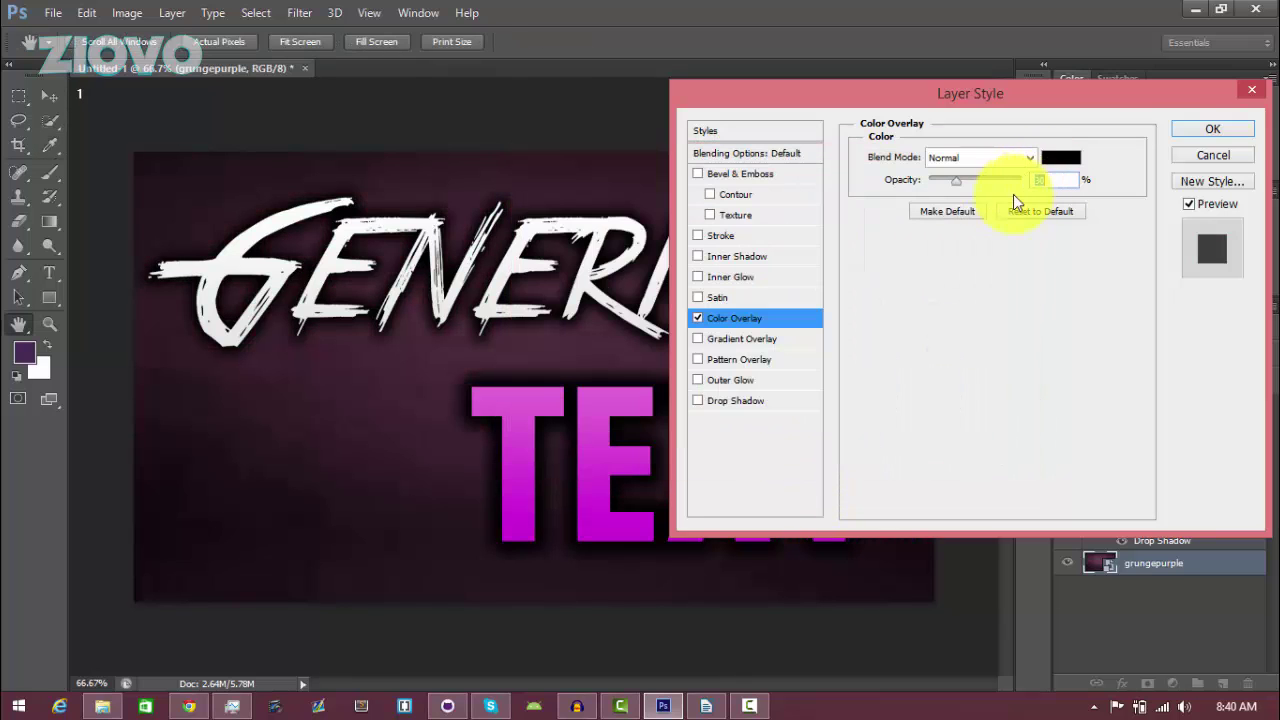
pyautogui.click(1193, 130)
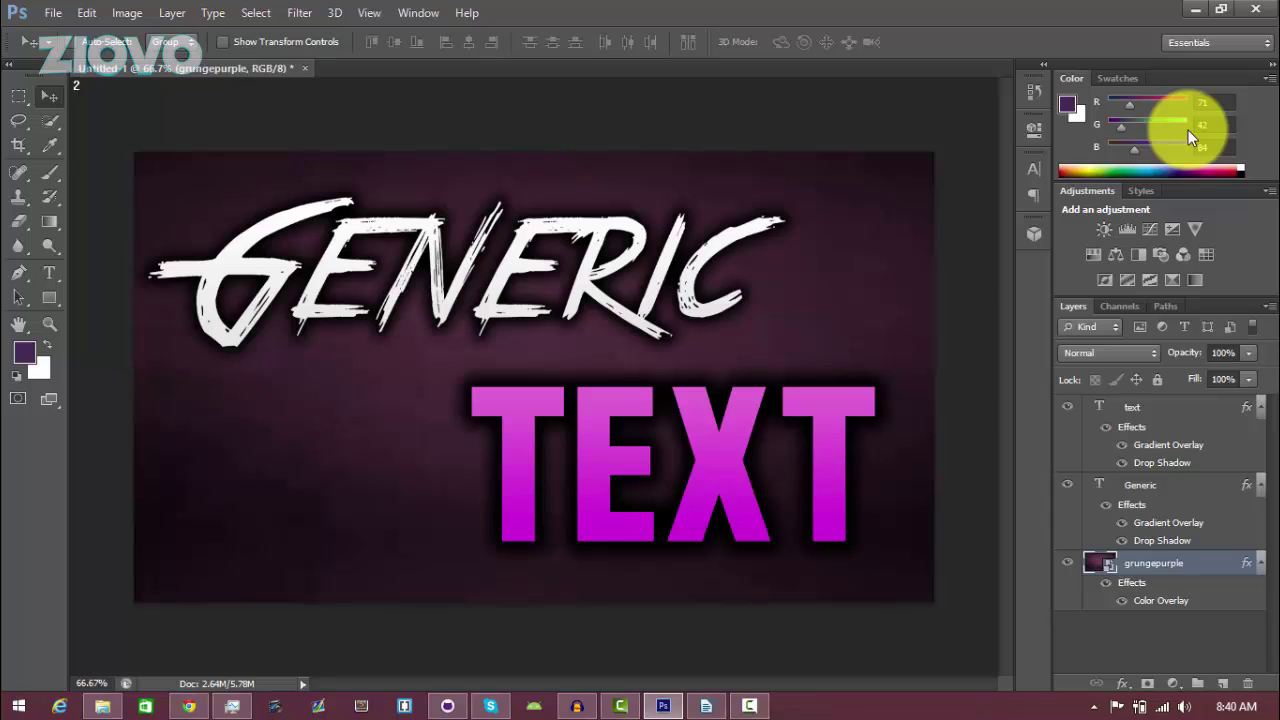
# Step: In Chrome, search Google Images for 'surprised emoji png'
pyautogui.click(206, 700)
pyautogui.click(872, 12)
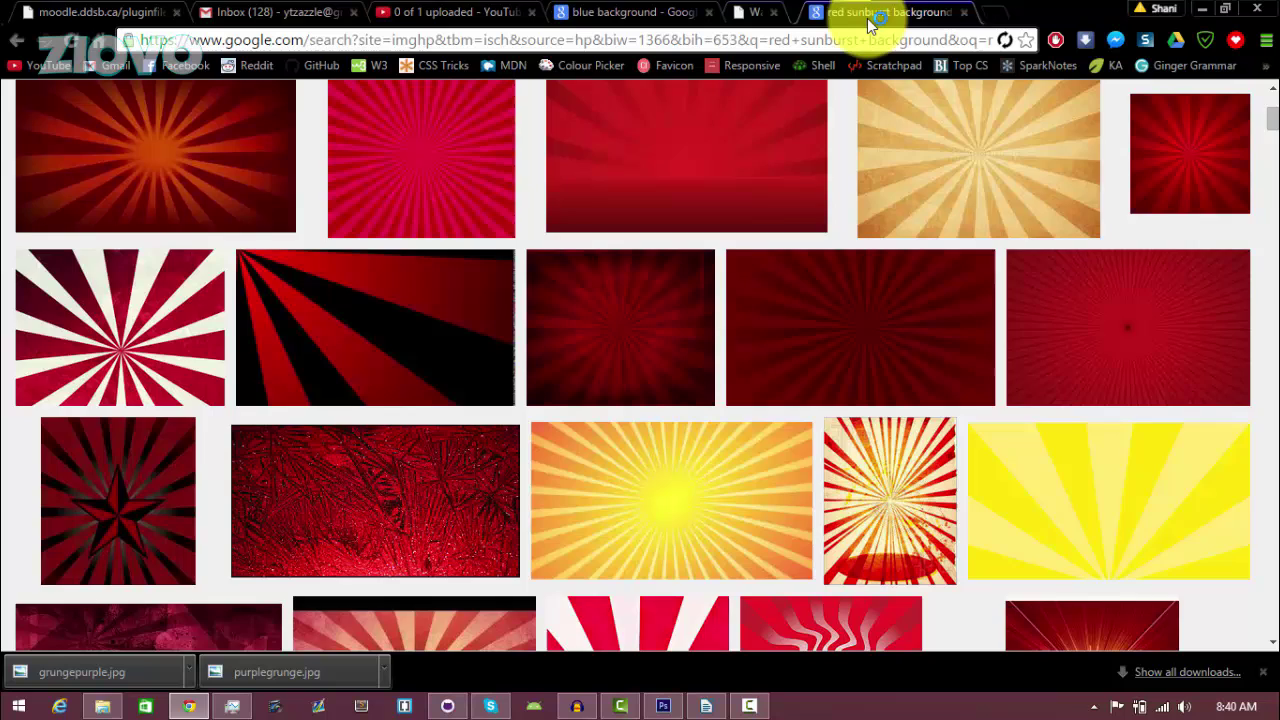
pyautogui.click(858, 37)
pyautogui.write('google.com')
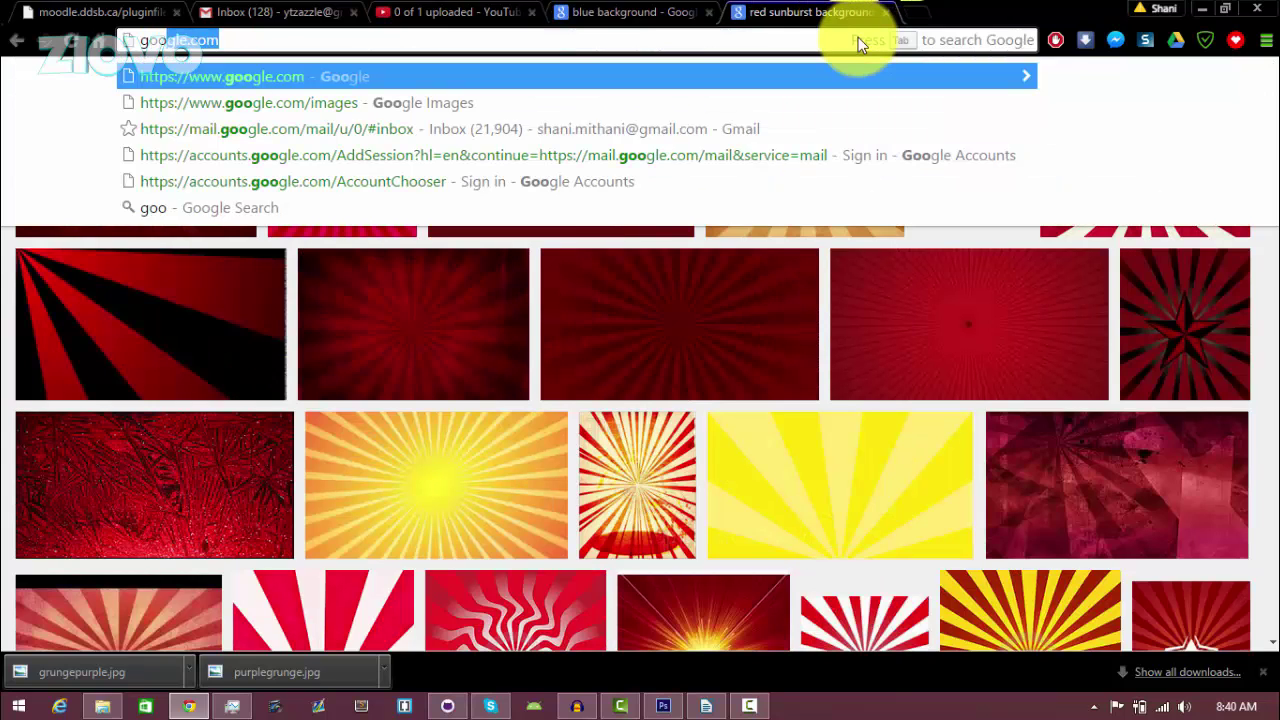
pyautogui.press('Return')
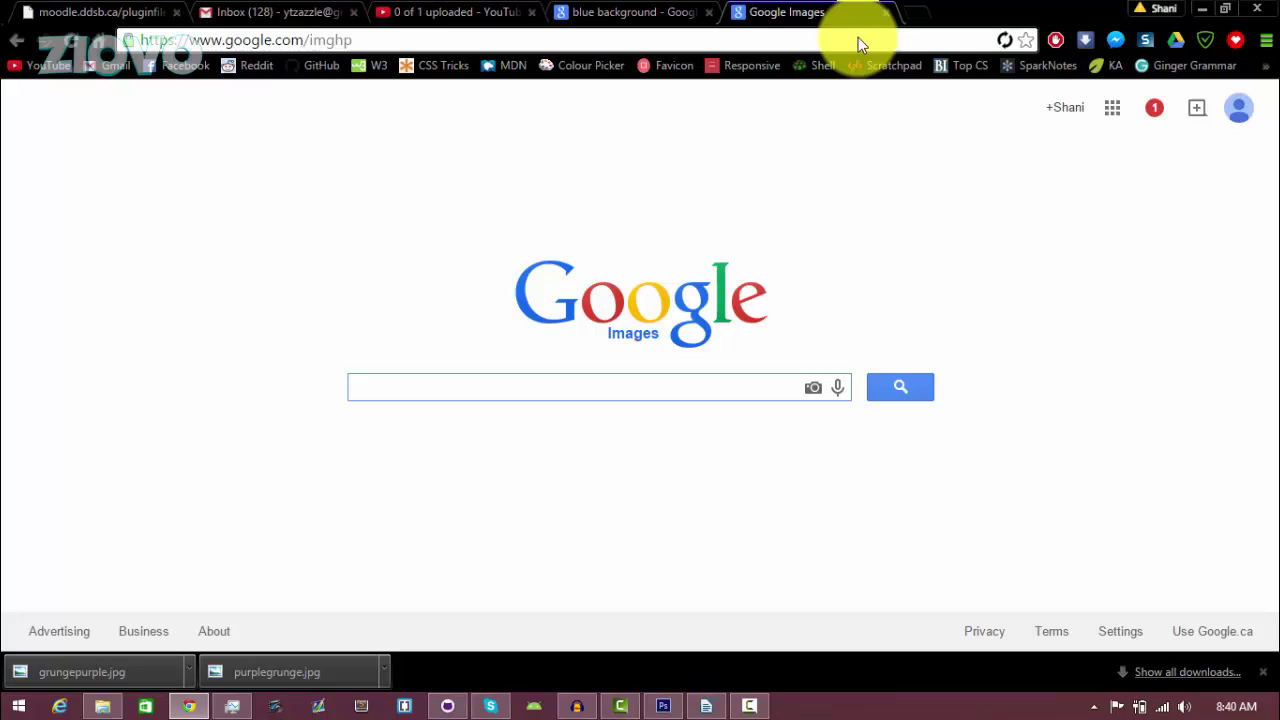
pyautogui.write('rpri')
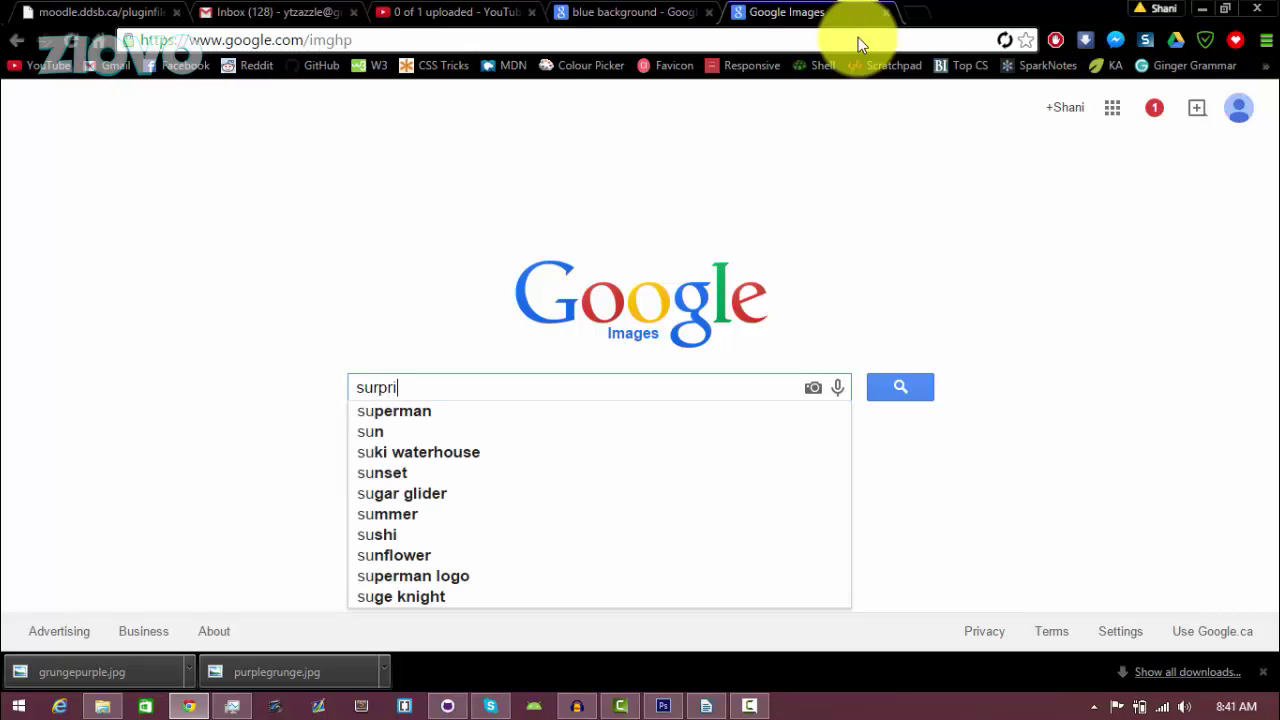
pyautogui.write('sed em')
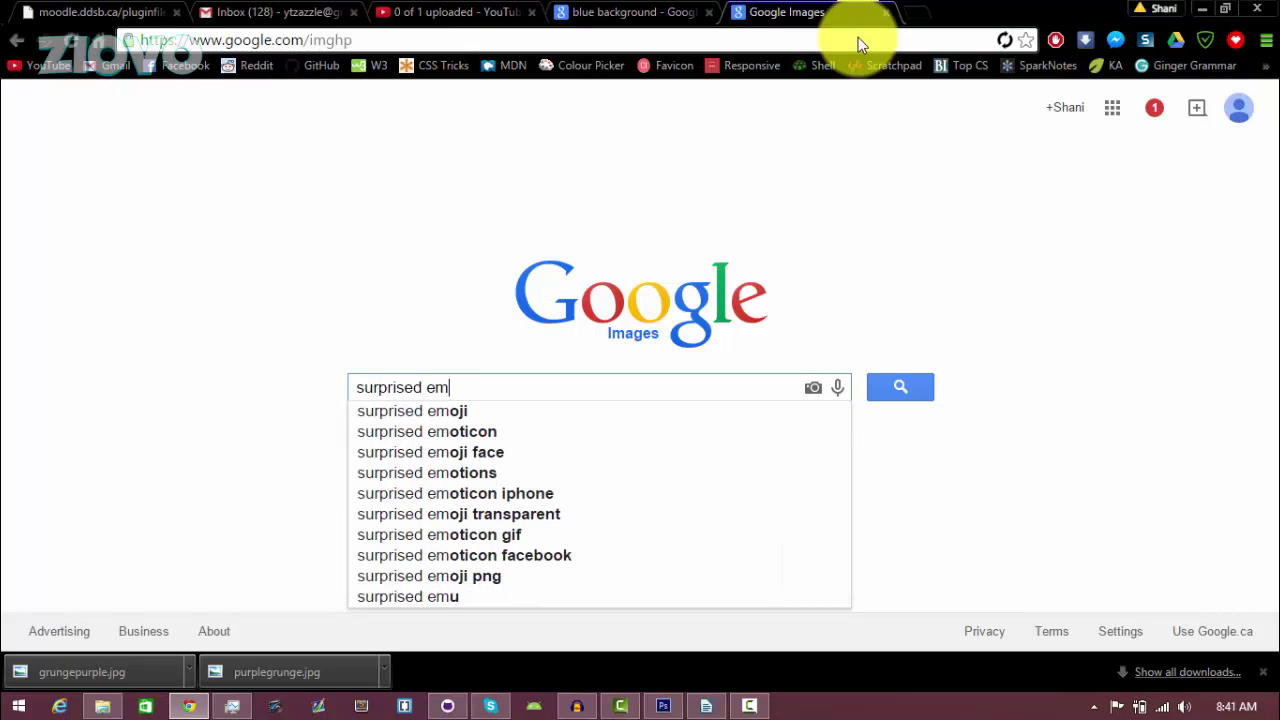
pyautogui.write('oji png')
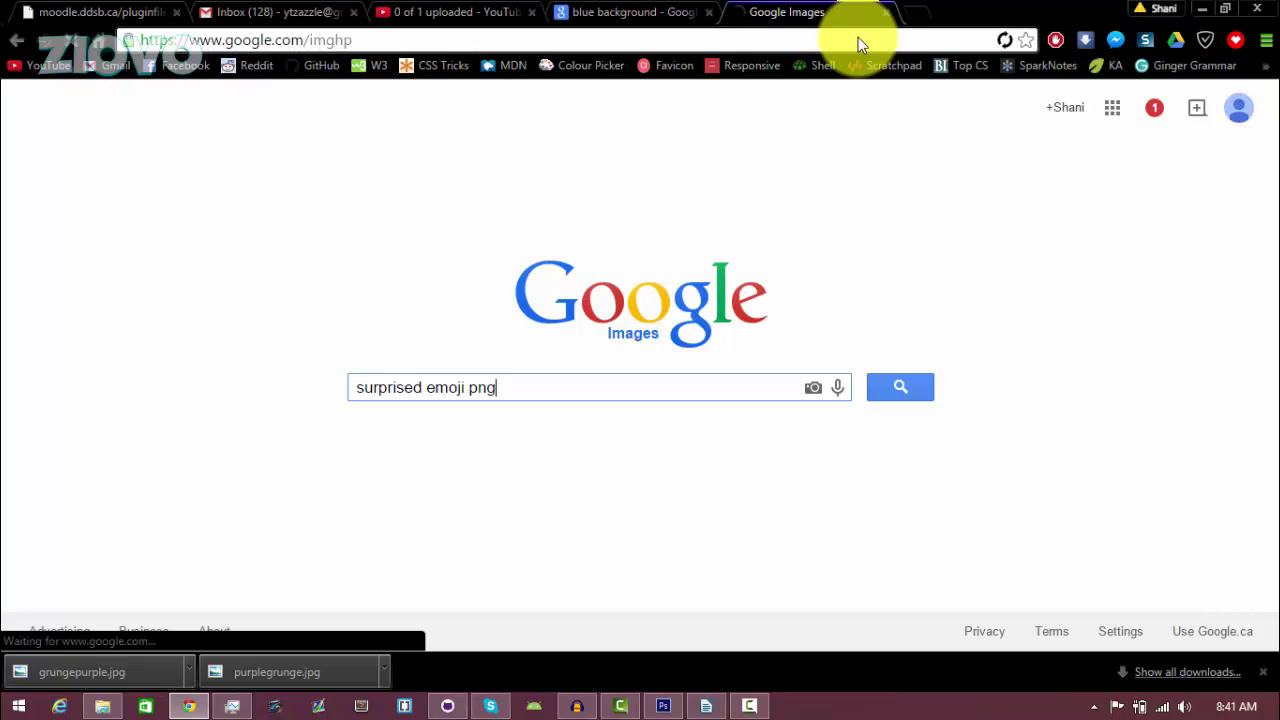
pyautogui.press('Return')
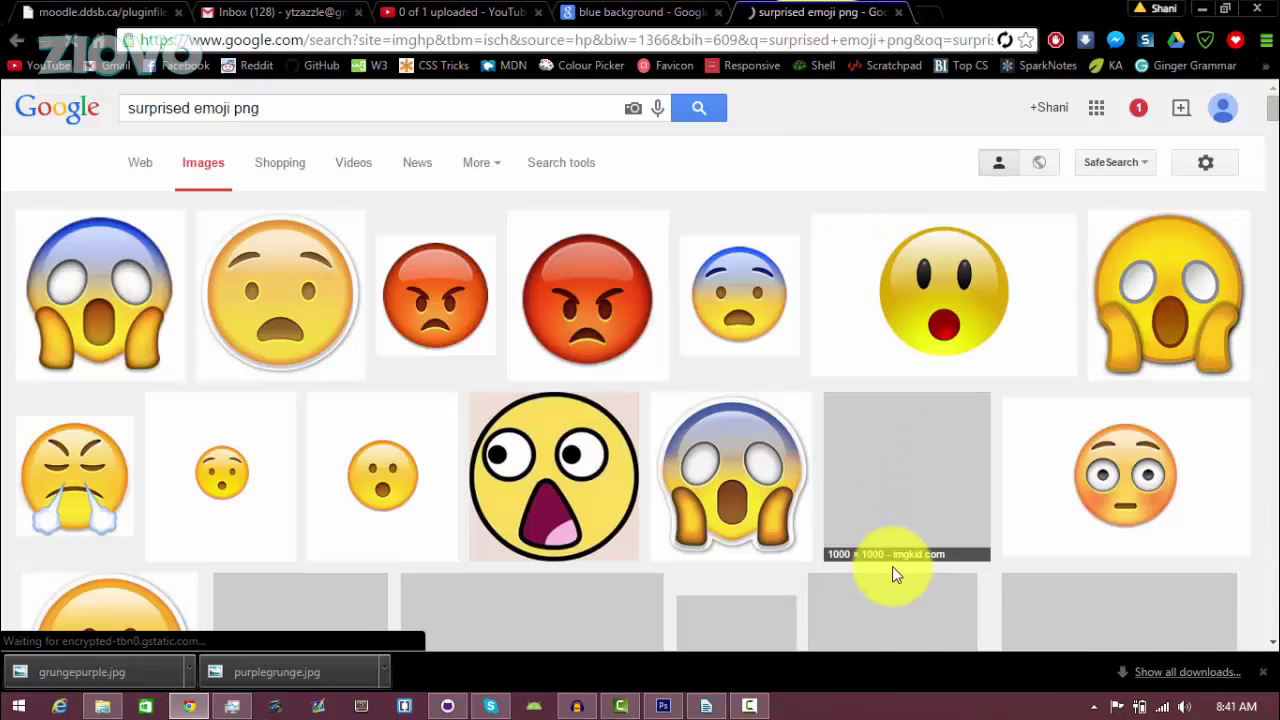
# Step: Open the anguished face result at full size and save it as 'surprise'
pyautogui.scroll(-1, 868, 516)
pyautogui.scroll(-1, 330, 215)
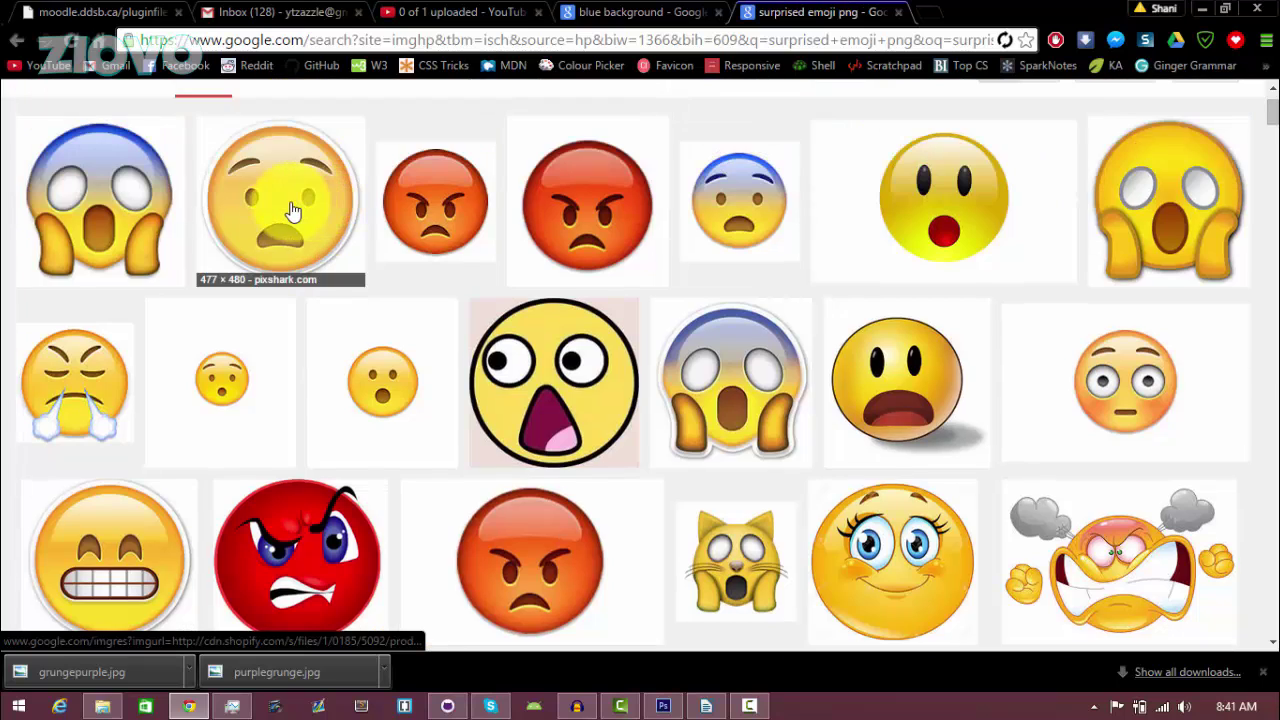
pyautogui.click(292, 206)
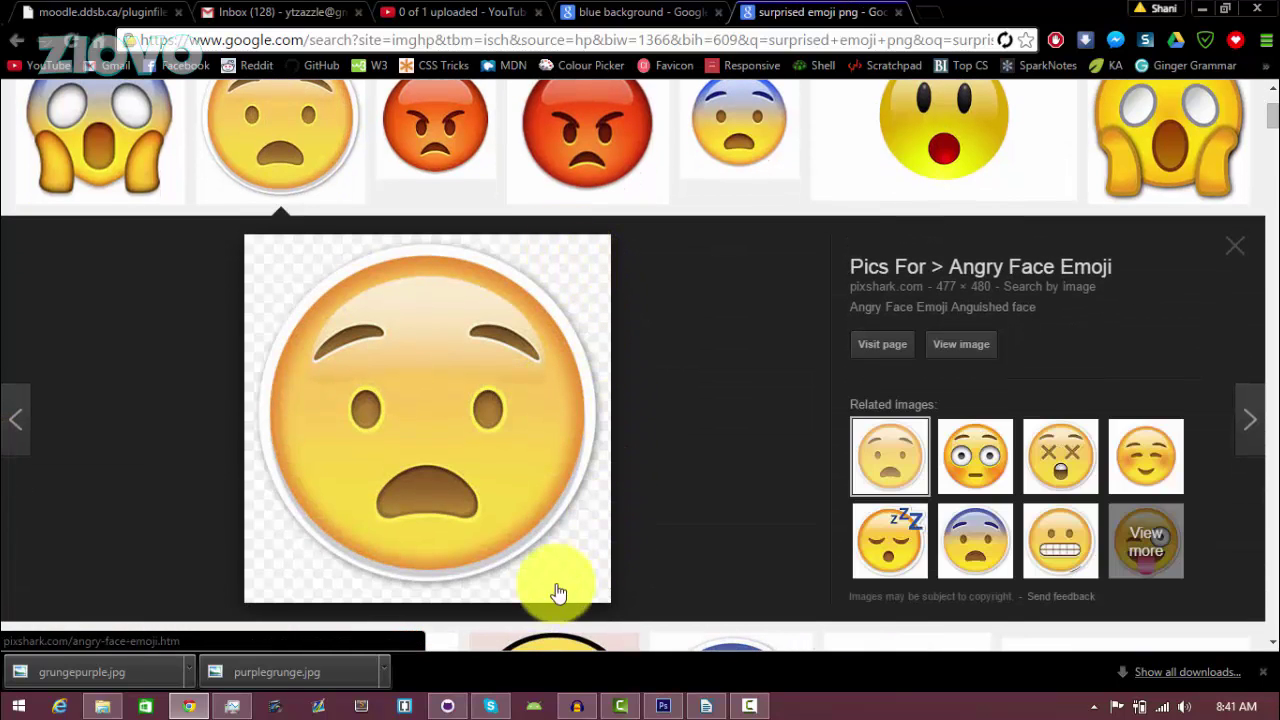
pyautogui.click(963, 350)
pyautogui.rightClick(298, 291)
pyautogui.click(312, 298)
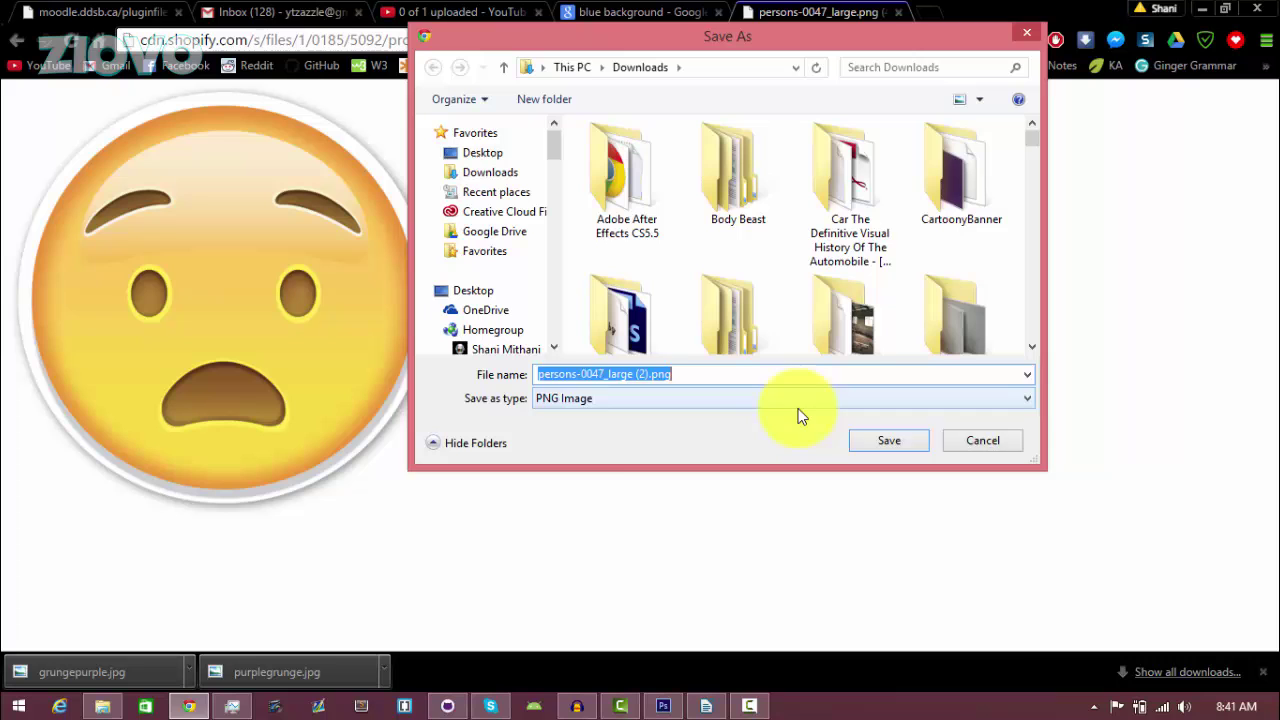
pyautogui.write('surprise')
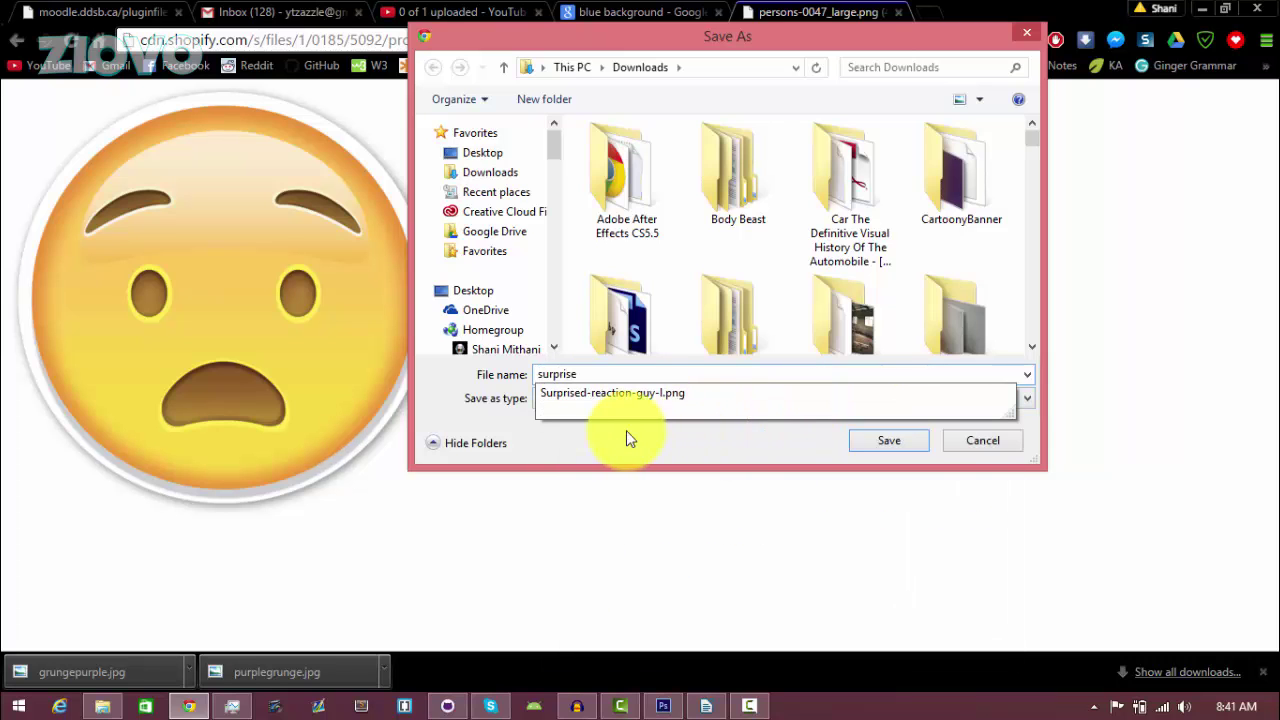
pyautogui.click(628, 437)
# Step: Finish saving the emoji to Downloads and place surprise.png into the Photoshop thumbnail
pyautogui.click(905, 453)
pyautogui.click(663, 706)
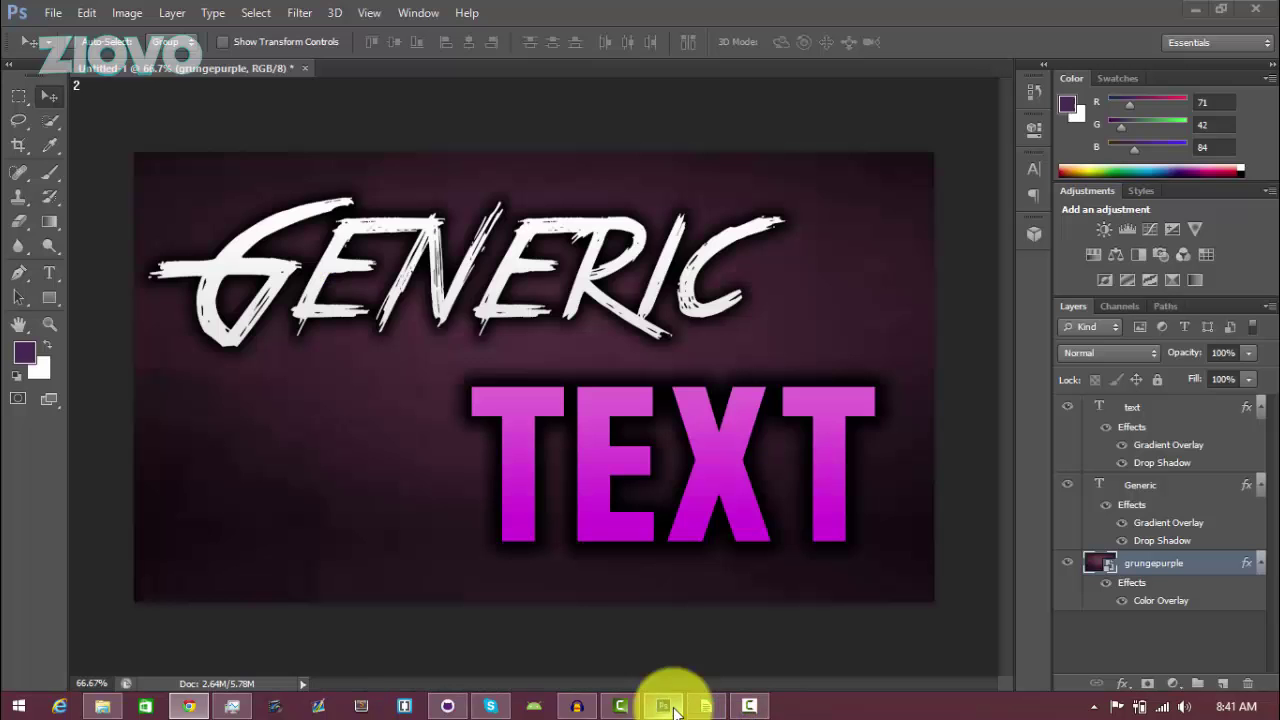
pyautogui.click(64, 12)
pyautogui.click(110, 320)
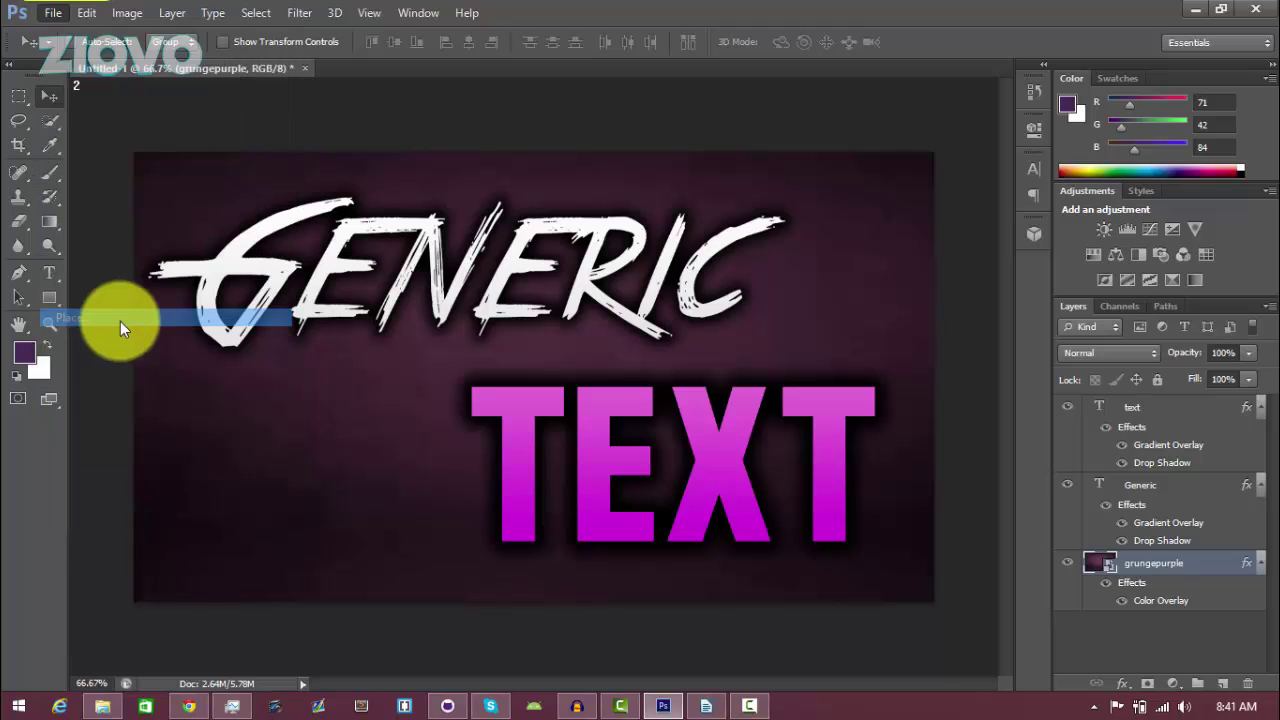
pyautogui.write('sur')
pyautogui.press('Down')
pyautogui.press('Return')
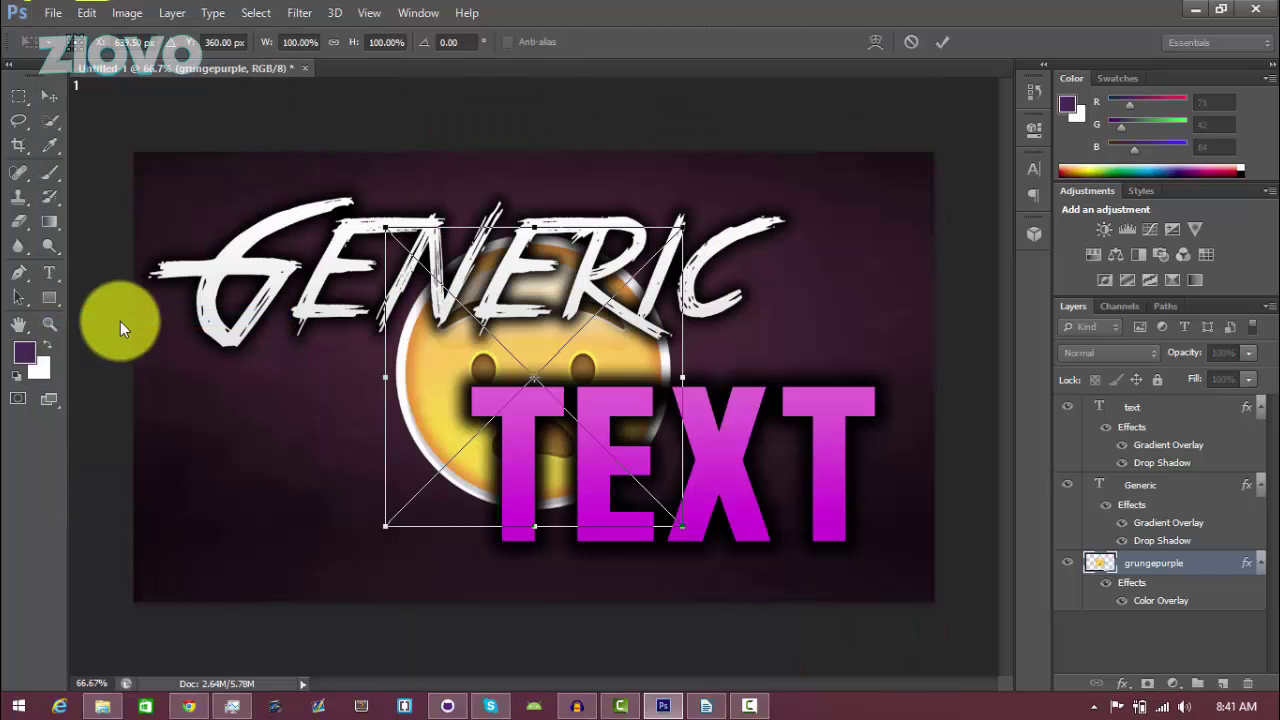
# Step: Tilt the emoji about -5.6°, shrink it to about 79%, and position it left of TEXT
pyautogui.moveTo(380, 209); pyautogui.dragTo(349, 206)
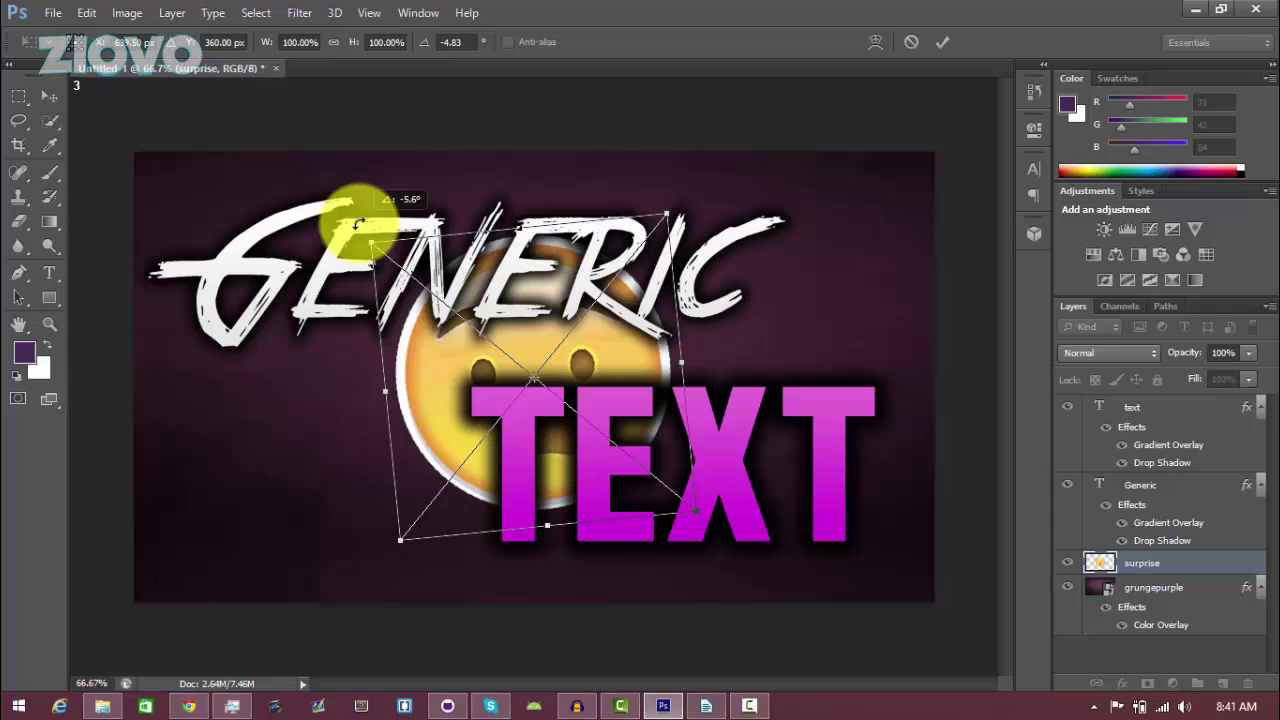
pyautogui.moveTo(429, 386); pyautogui.dragTo(248, 436)
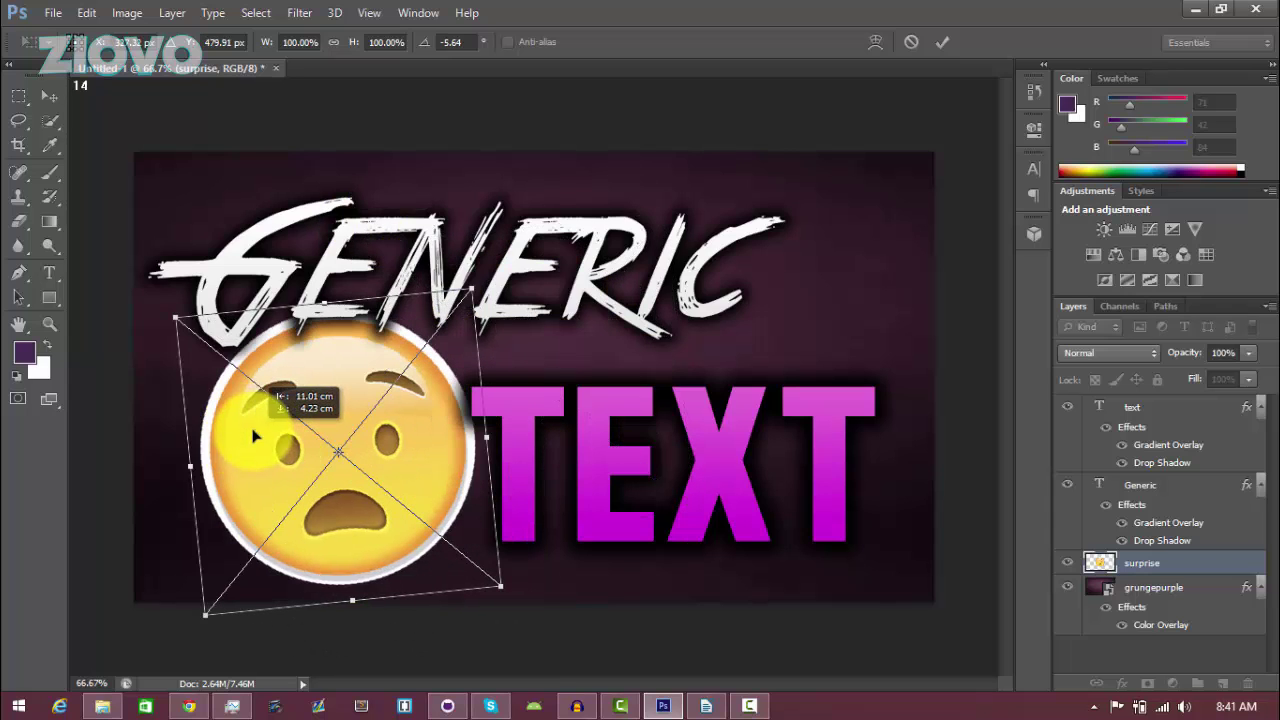
pyautogui.moveTo(466, 283); pyautogui.dragTo(443, 294)
pyautogui.moveTo(418, 427); pyautogui.dragTo(413, 428)
pyautogui.moveTo(429, 294); pyautogui.dragTo(410, 346)
pyautogui.moveTo(368, 427); pyautogui.dragTo(387, 416)
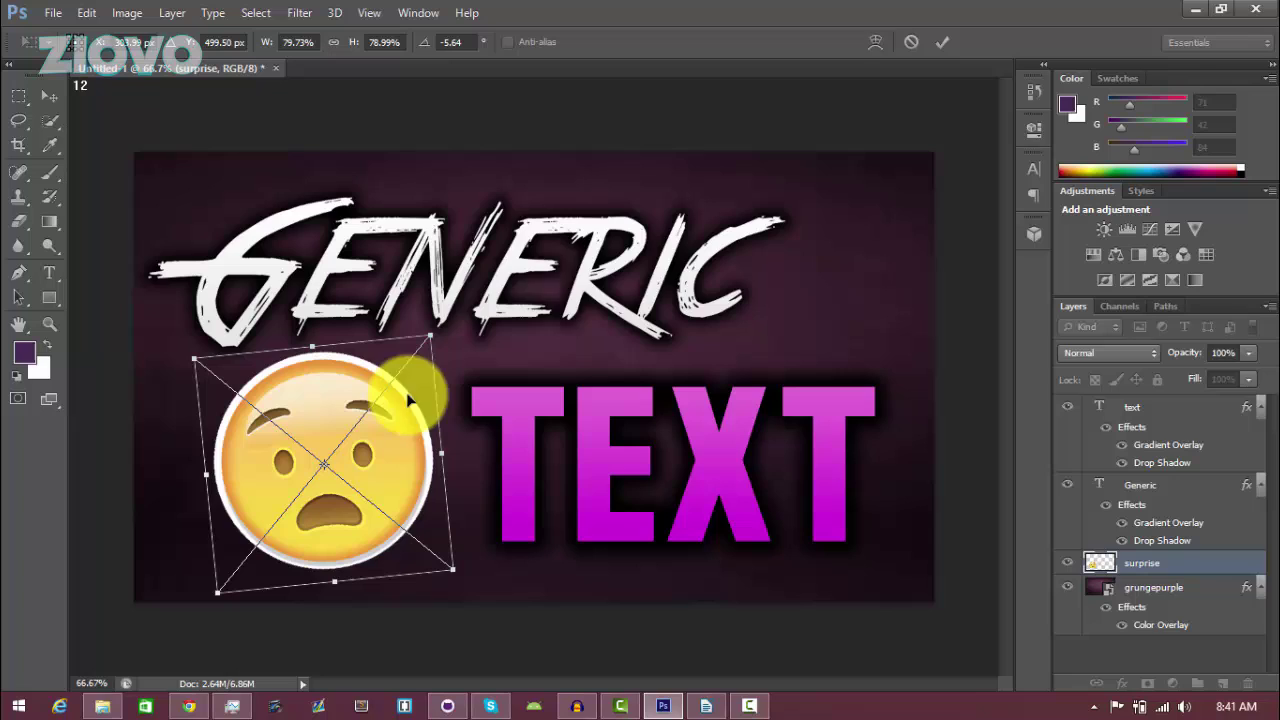
# Step: Commit the emoji transform and give its layer a Drop Shadow: distance 0, spread 33%, size 33 px
pyautogui.click(944, 42)
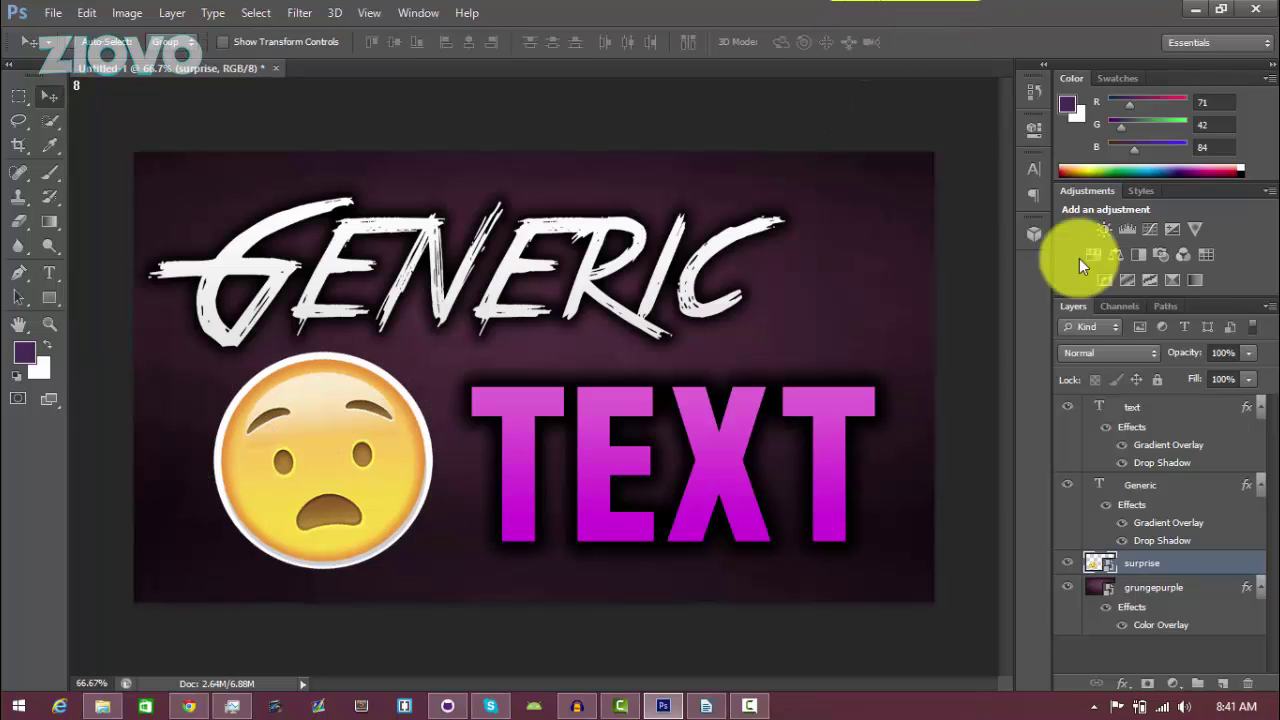
pyautogui.rightClick(1214, 569)
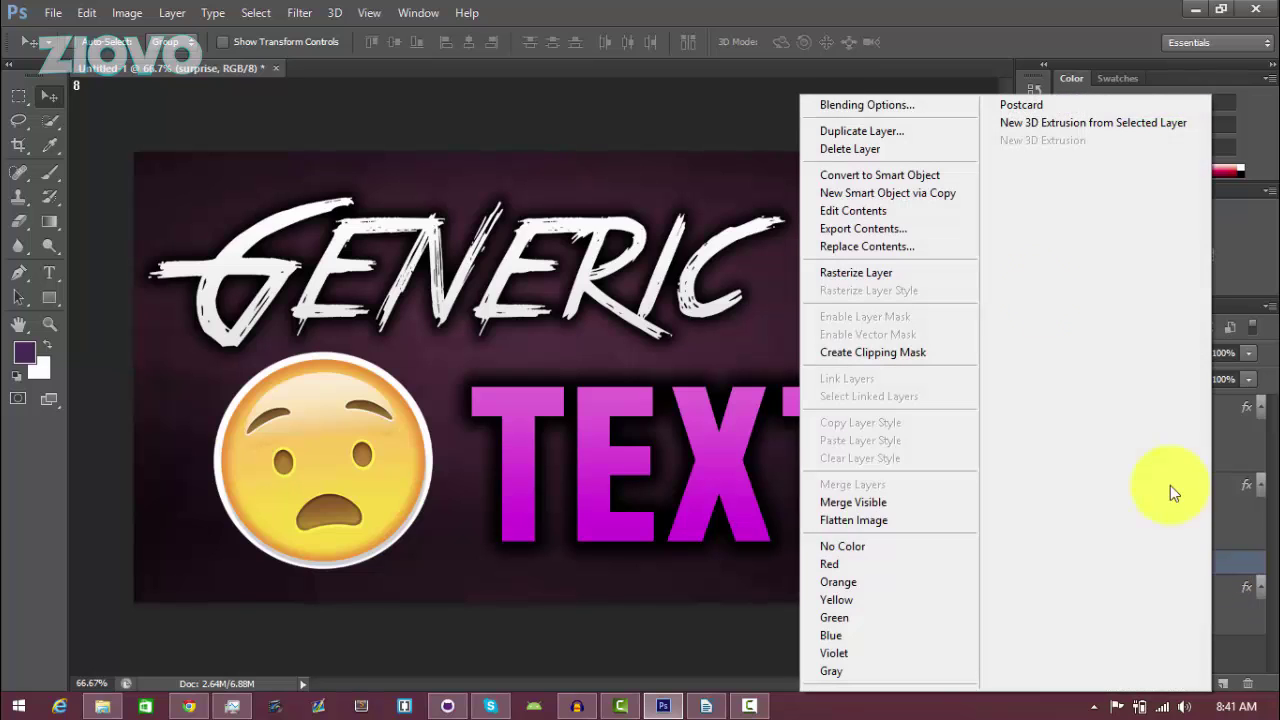
pyautogui.click(831, 112)
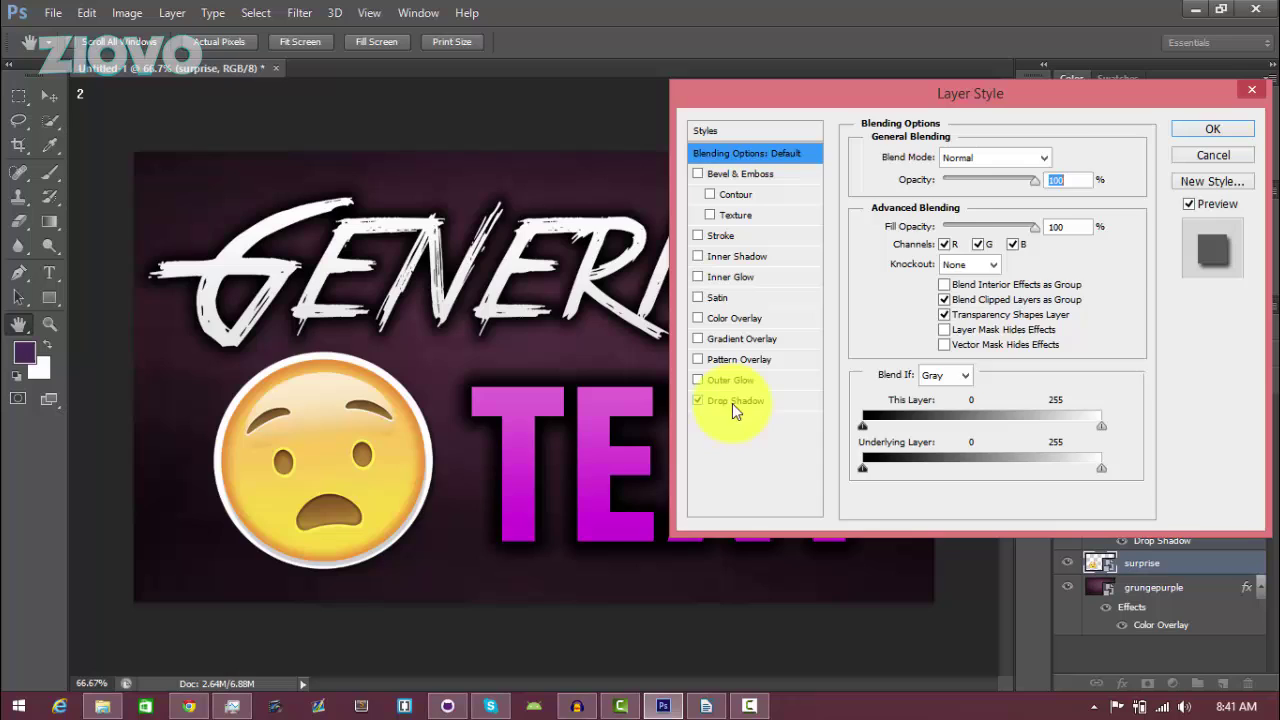
pyautogui.click(733, 403)
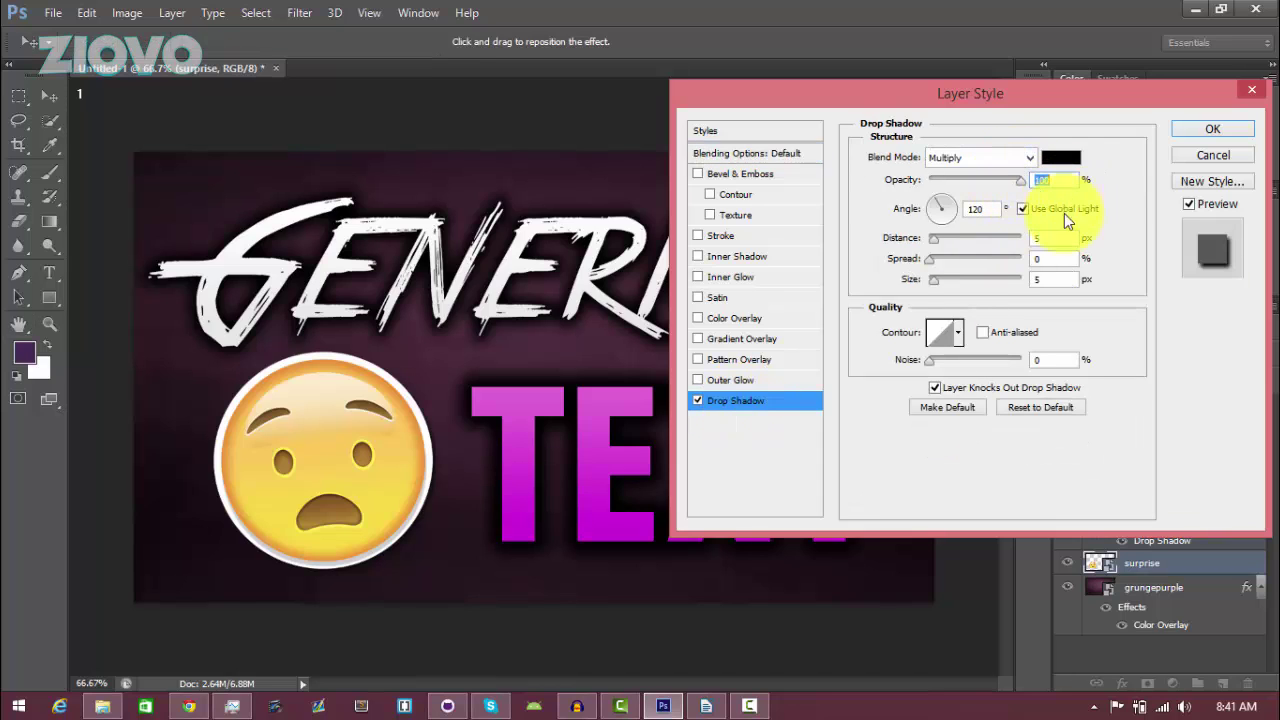
pyautogui.click(1060, 239)
pyautogui.write('0')
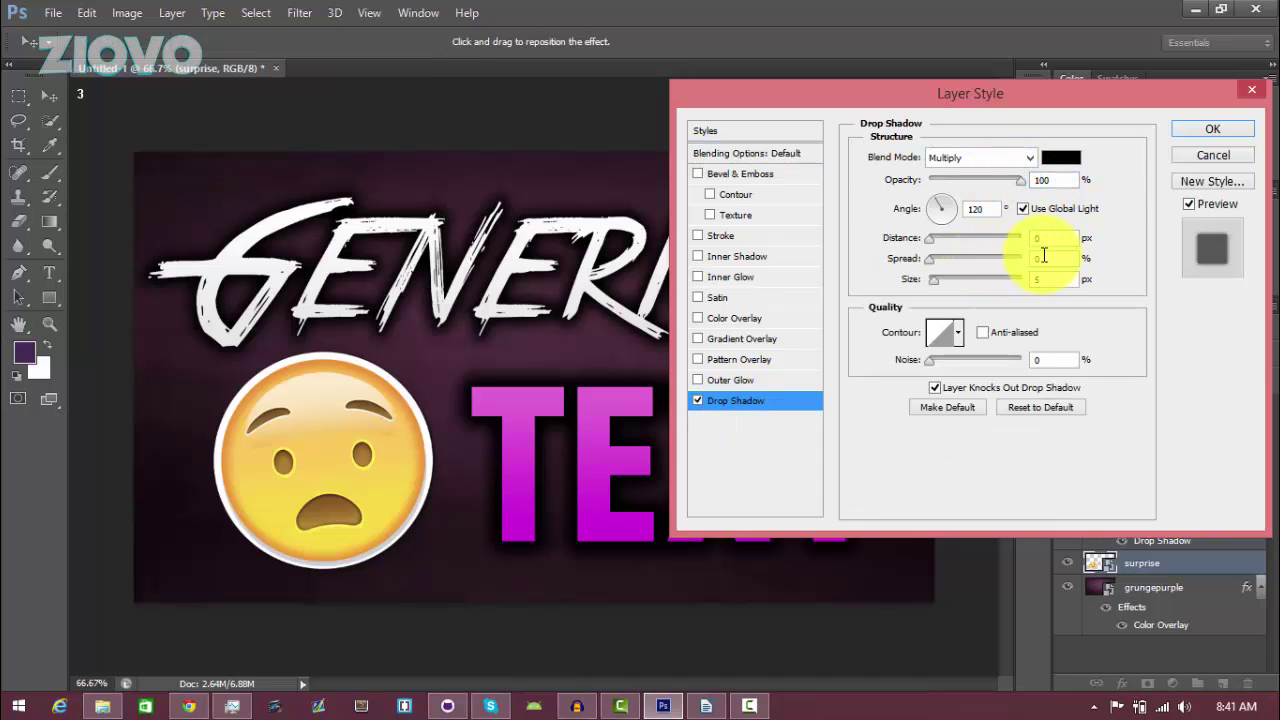
pyautogui.press('Tab')
pyautogui.write('33')
pyautogui.press('Tab')
pyautogui.write('33')
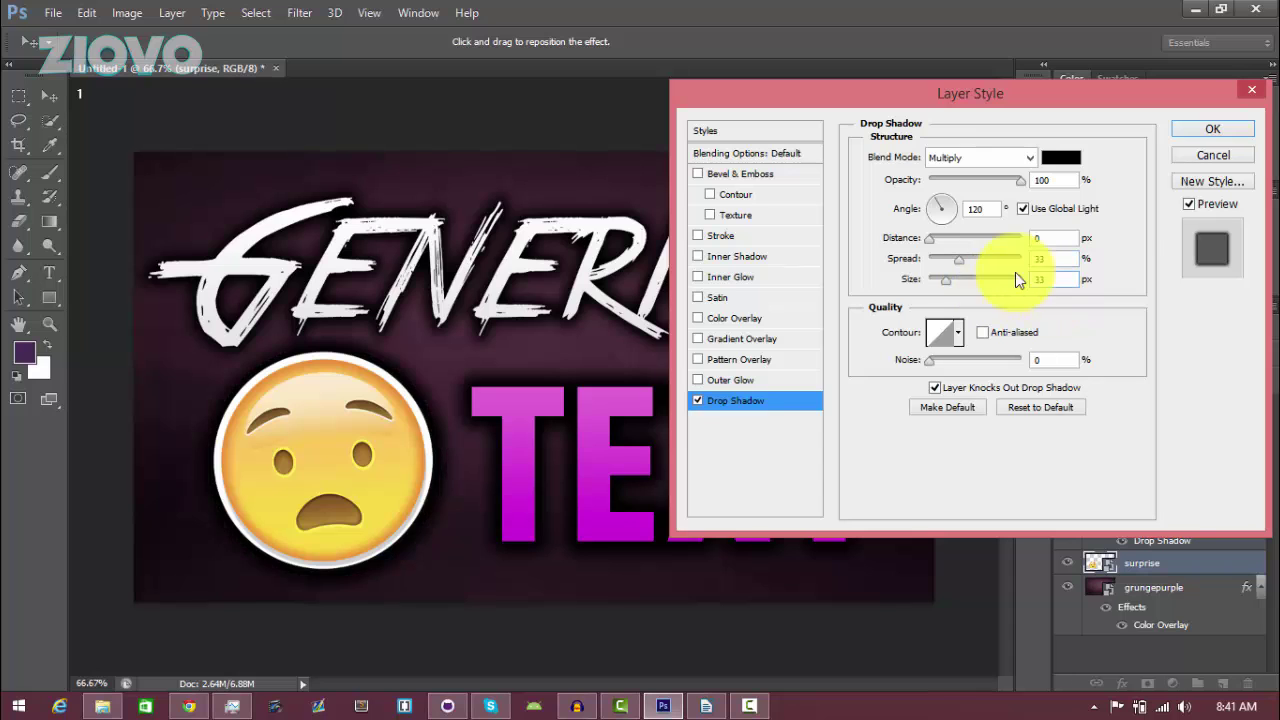
pyautogui.click(1215, 129)
# Step: Save the thumbnail as PNG (Untitled-1.png) in Downloads with default PNG options
pyautogui.click(52, 12)
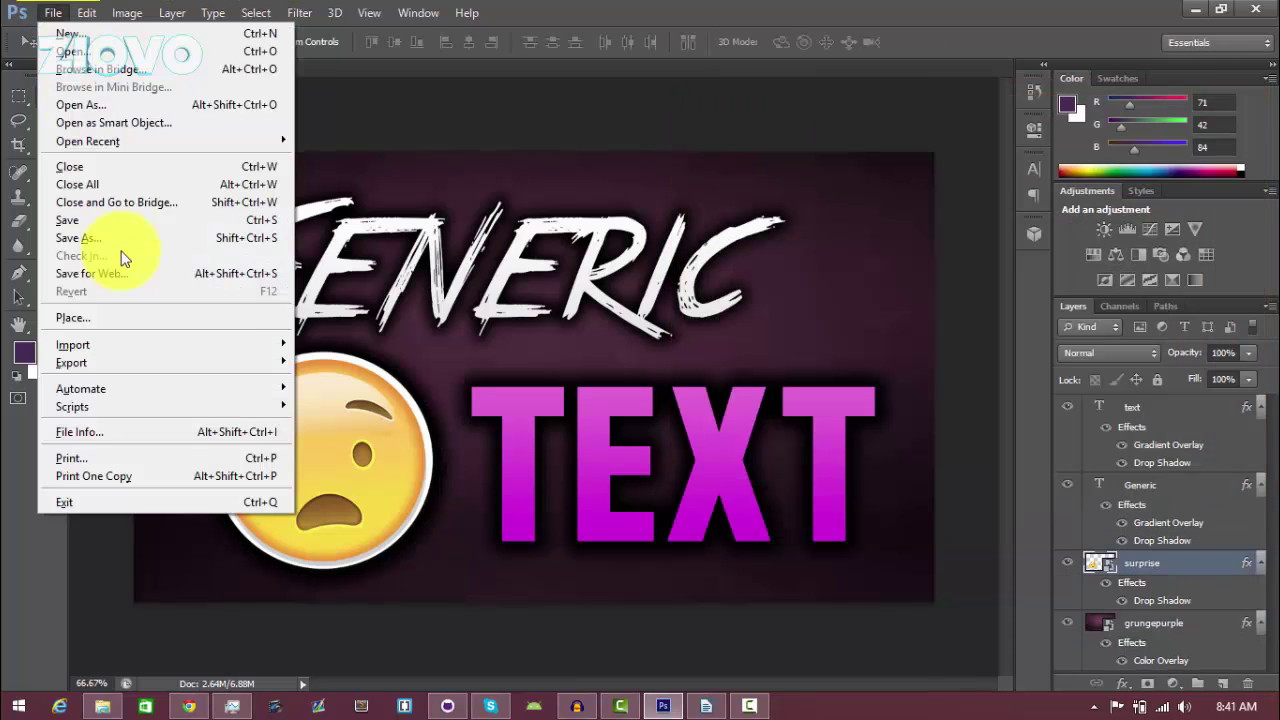
pyautogui.click(128, 243)
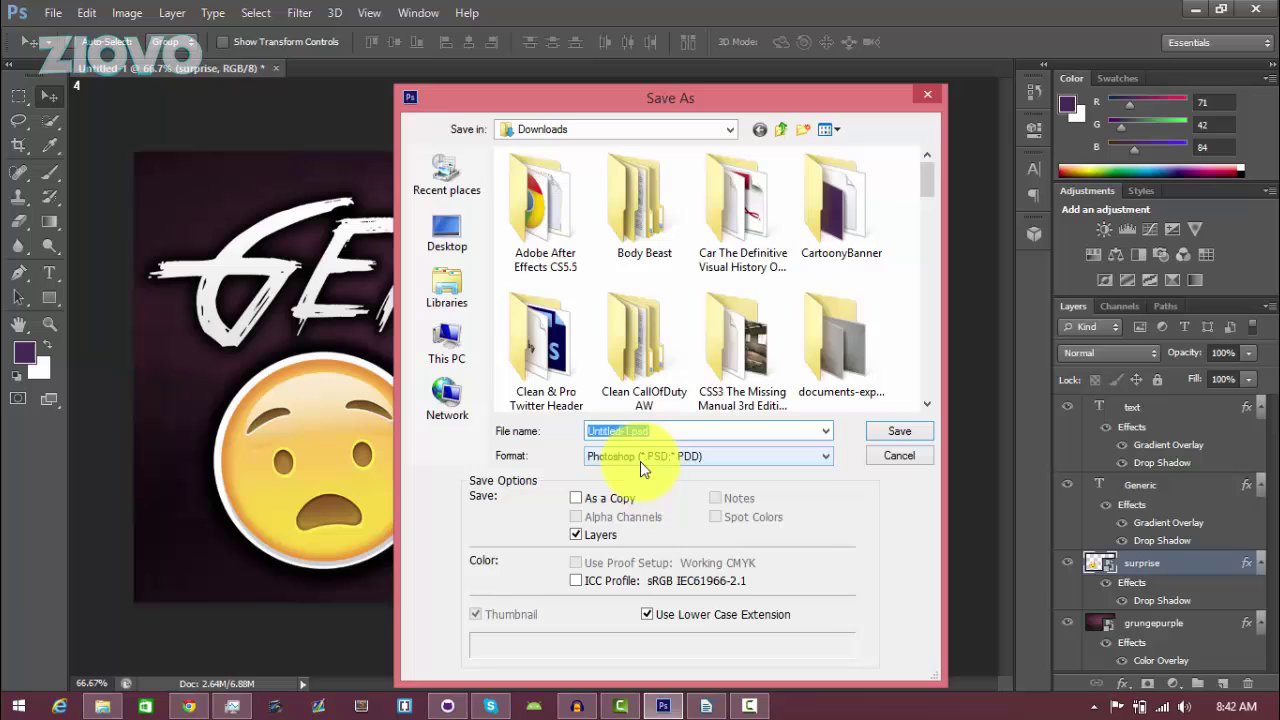
pyautogui.click(640, 461)
pyautogui.click(641, 396)
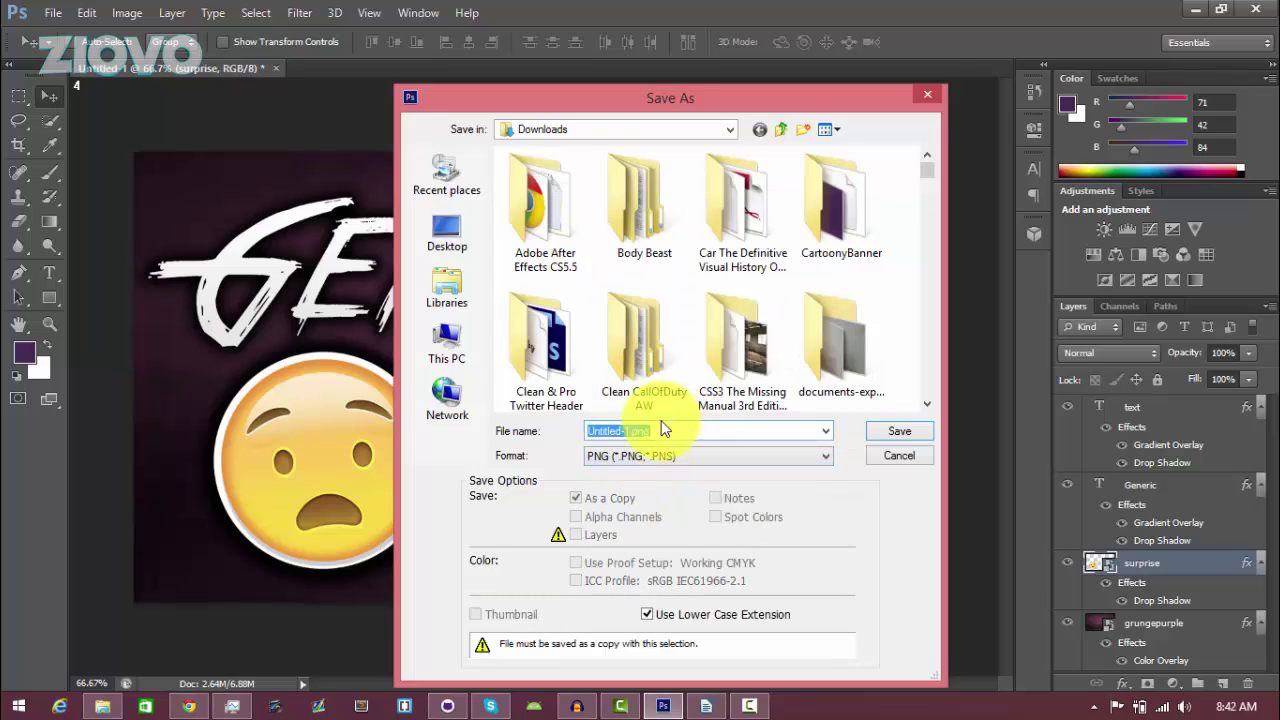
pyautogui.write('example')
pyautogui.press('Down')
pyautogui.press('Return')
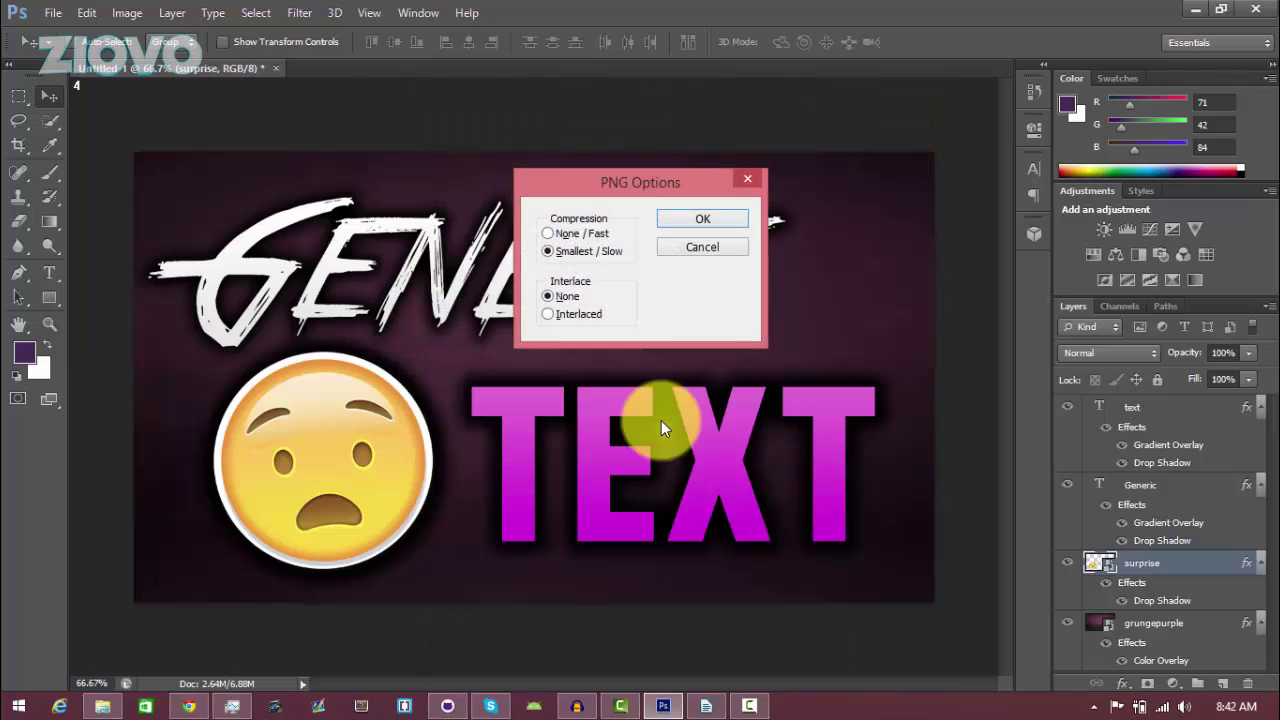
pyautogui.press('Return')
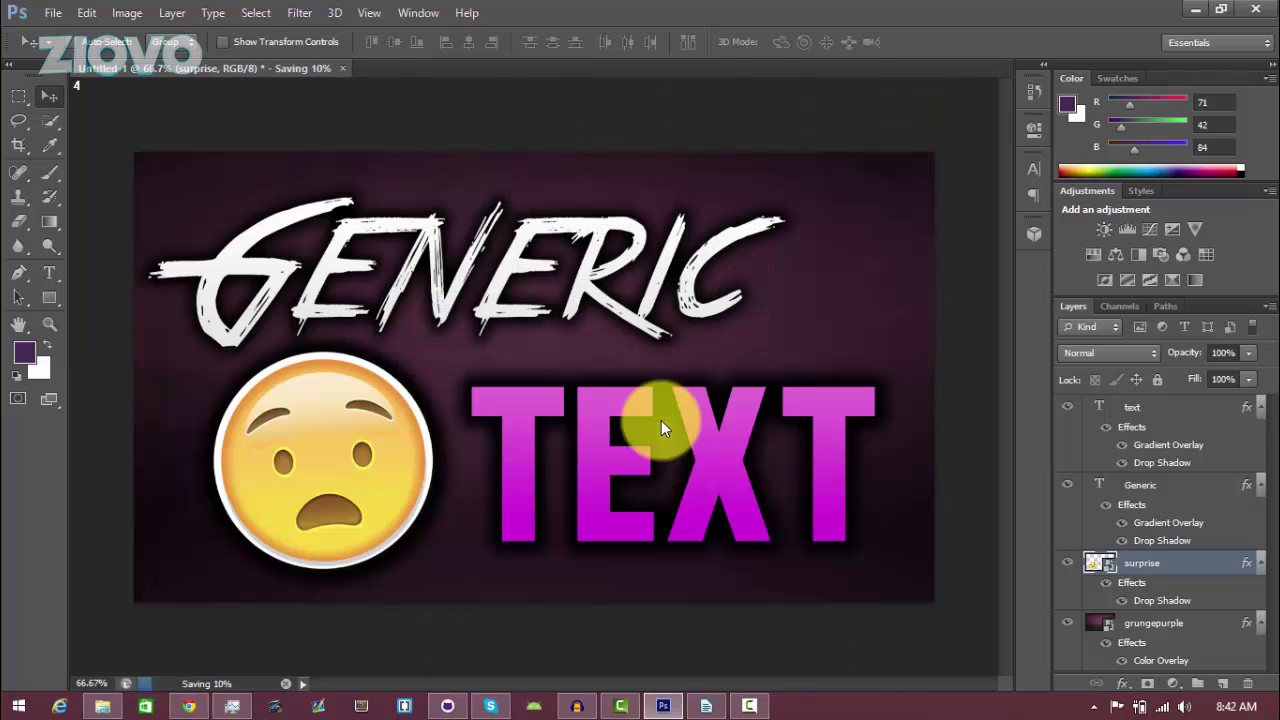